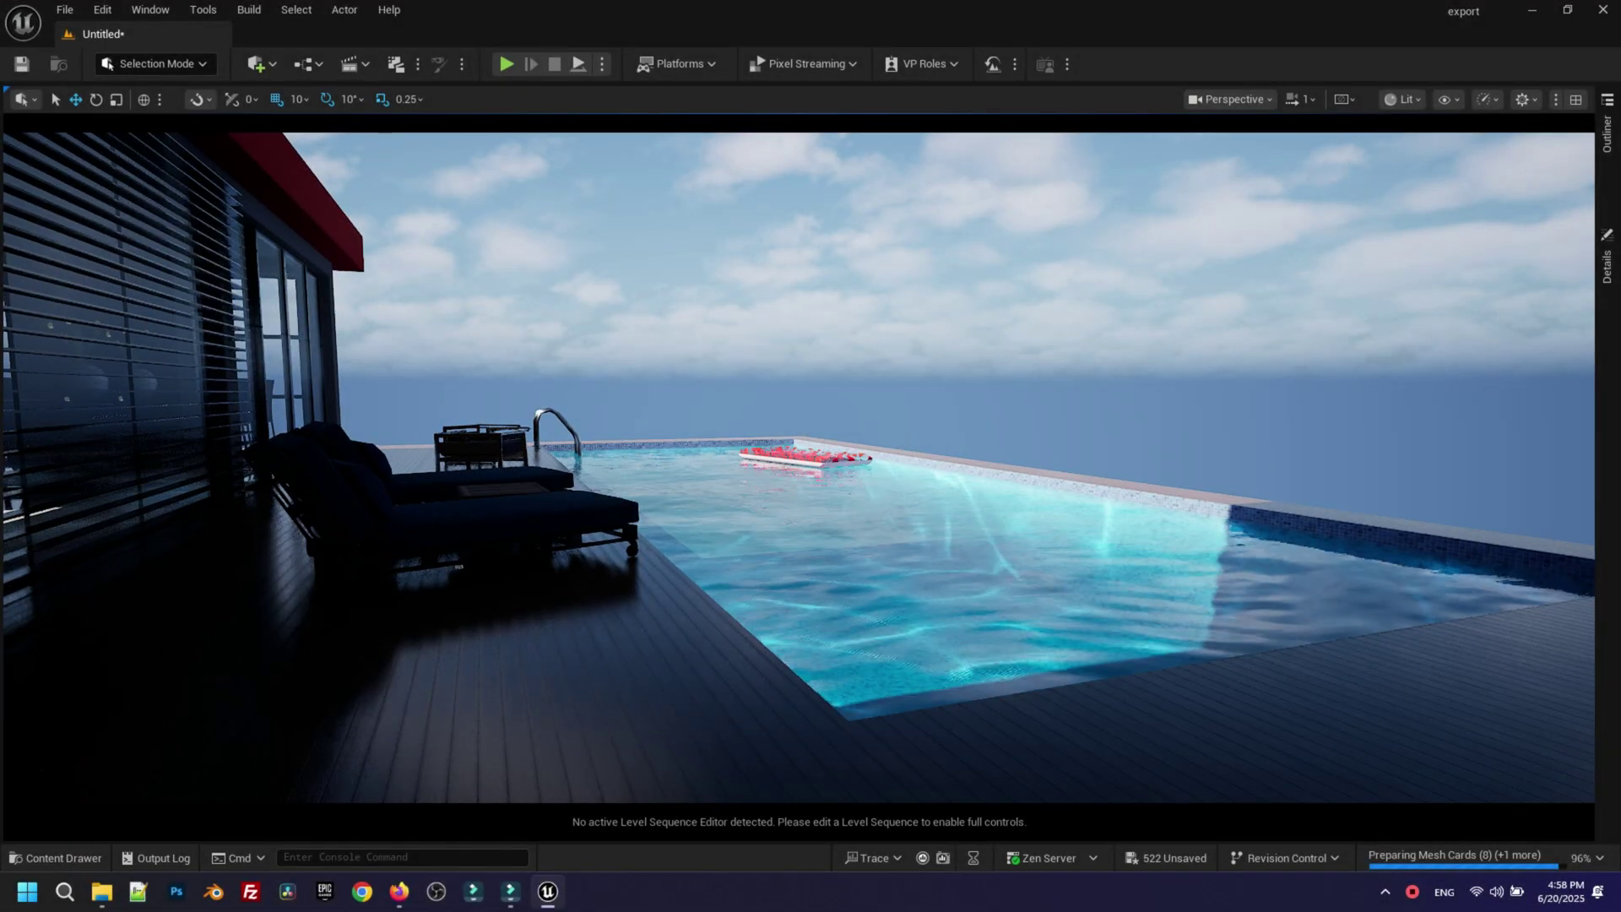
Step: Delete the six lighting actors, from DirectionalLight down, via the Outliner
{"action": "left_click", "coordinate": [1611, 133]}
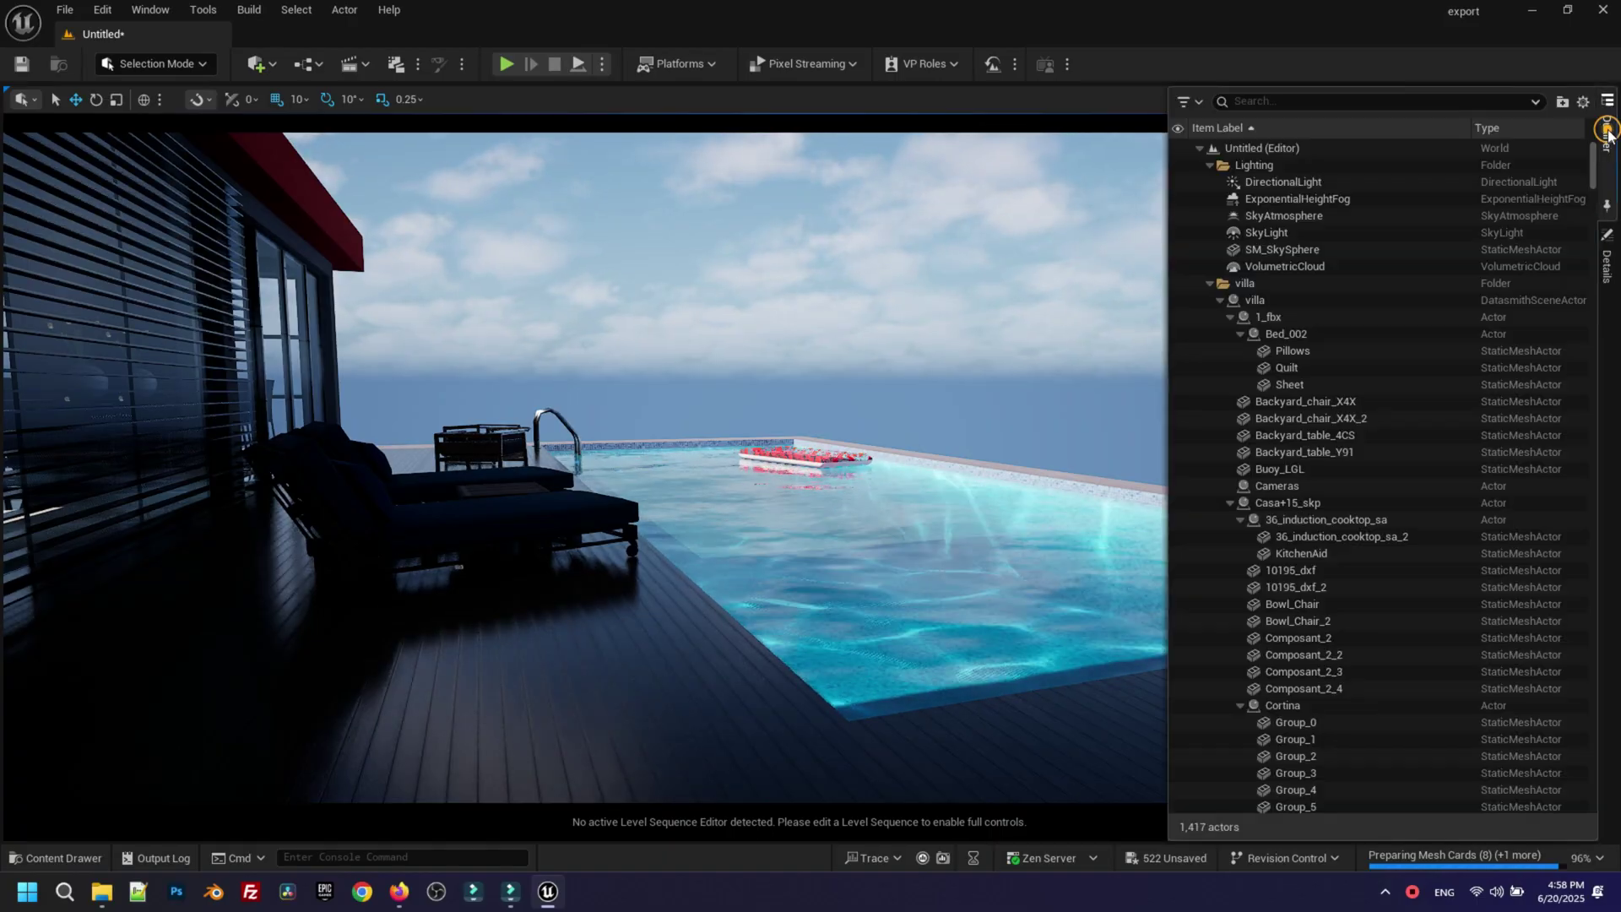
{"action": "left_click", "coordinate": [1308, 184]}
{"action": "left_click", "coordinate": [1298, 267], "text": "shift"}
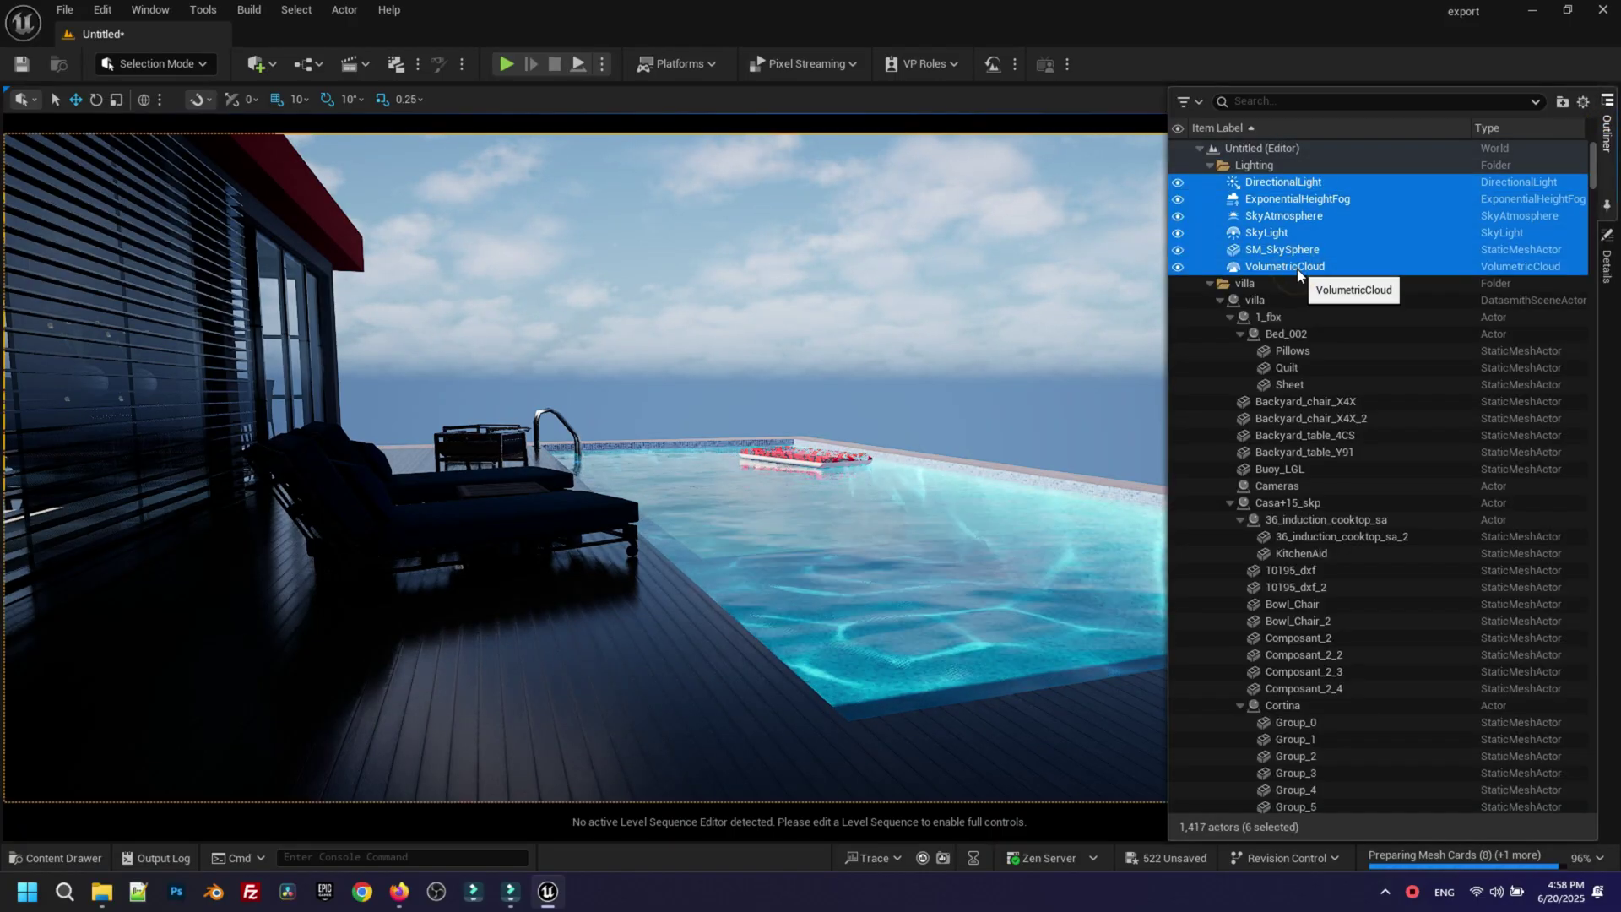
{"action": "key", "text": "Delete"}
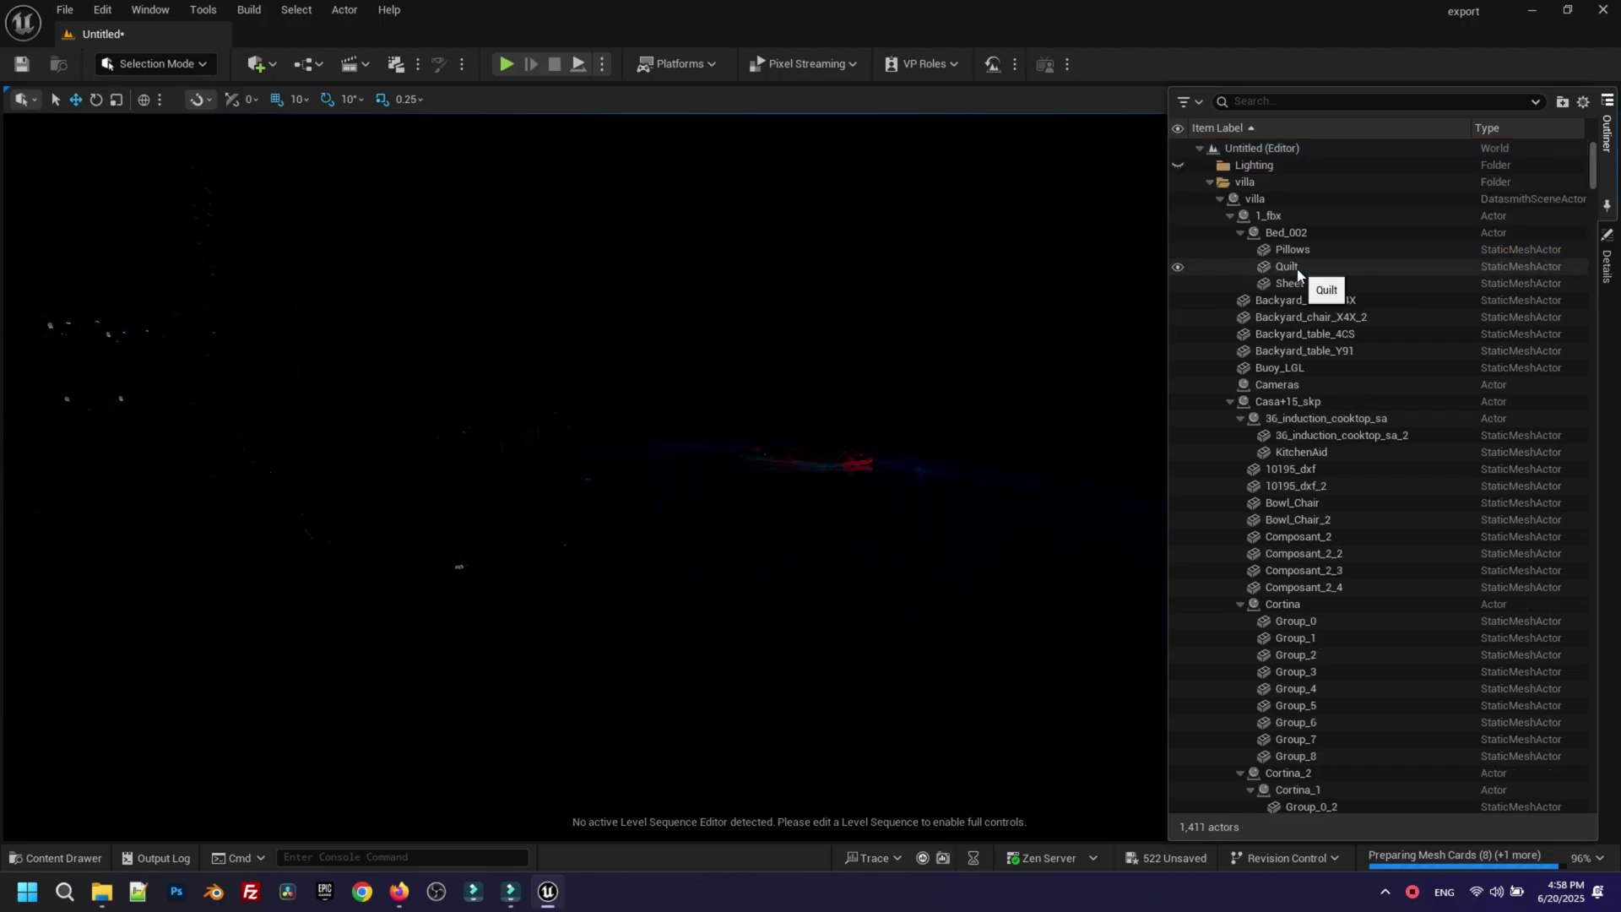
Step: Place an HDRI Backdrop, move it into the Lighting folder and show its Details
{"action": "left_click", "coordinate": [278, 67]}
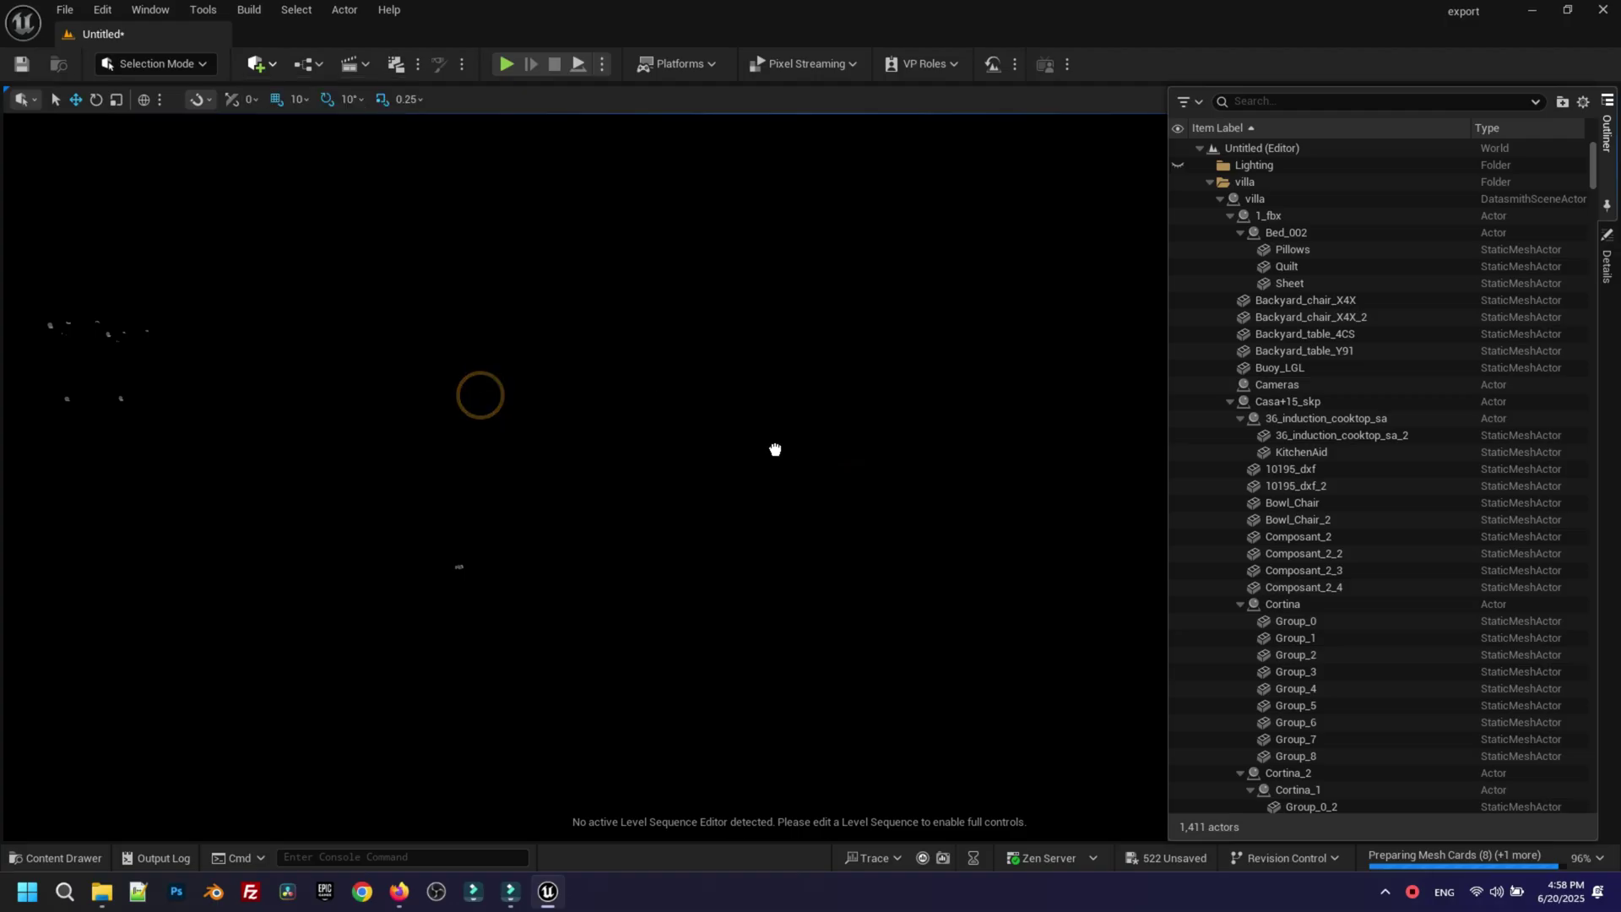
{"action": "left_click_drag", "start_coordinate": [590, 394], "coordinate": [789, 454]}
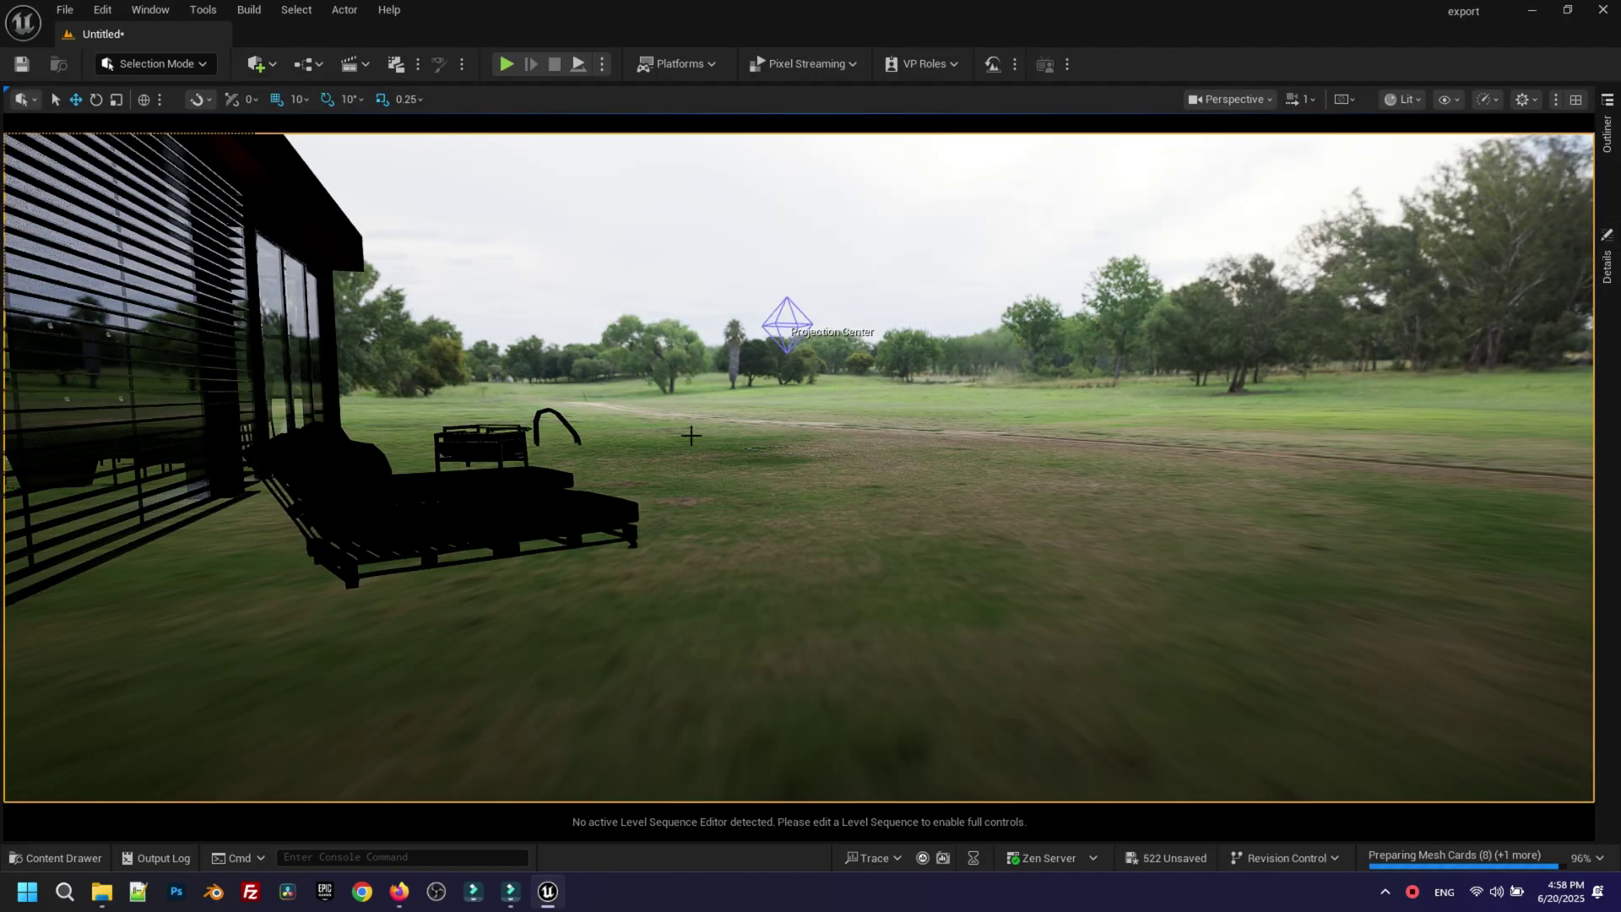
{"action": "left_click", "coordinate": [1607, 134]}
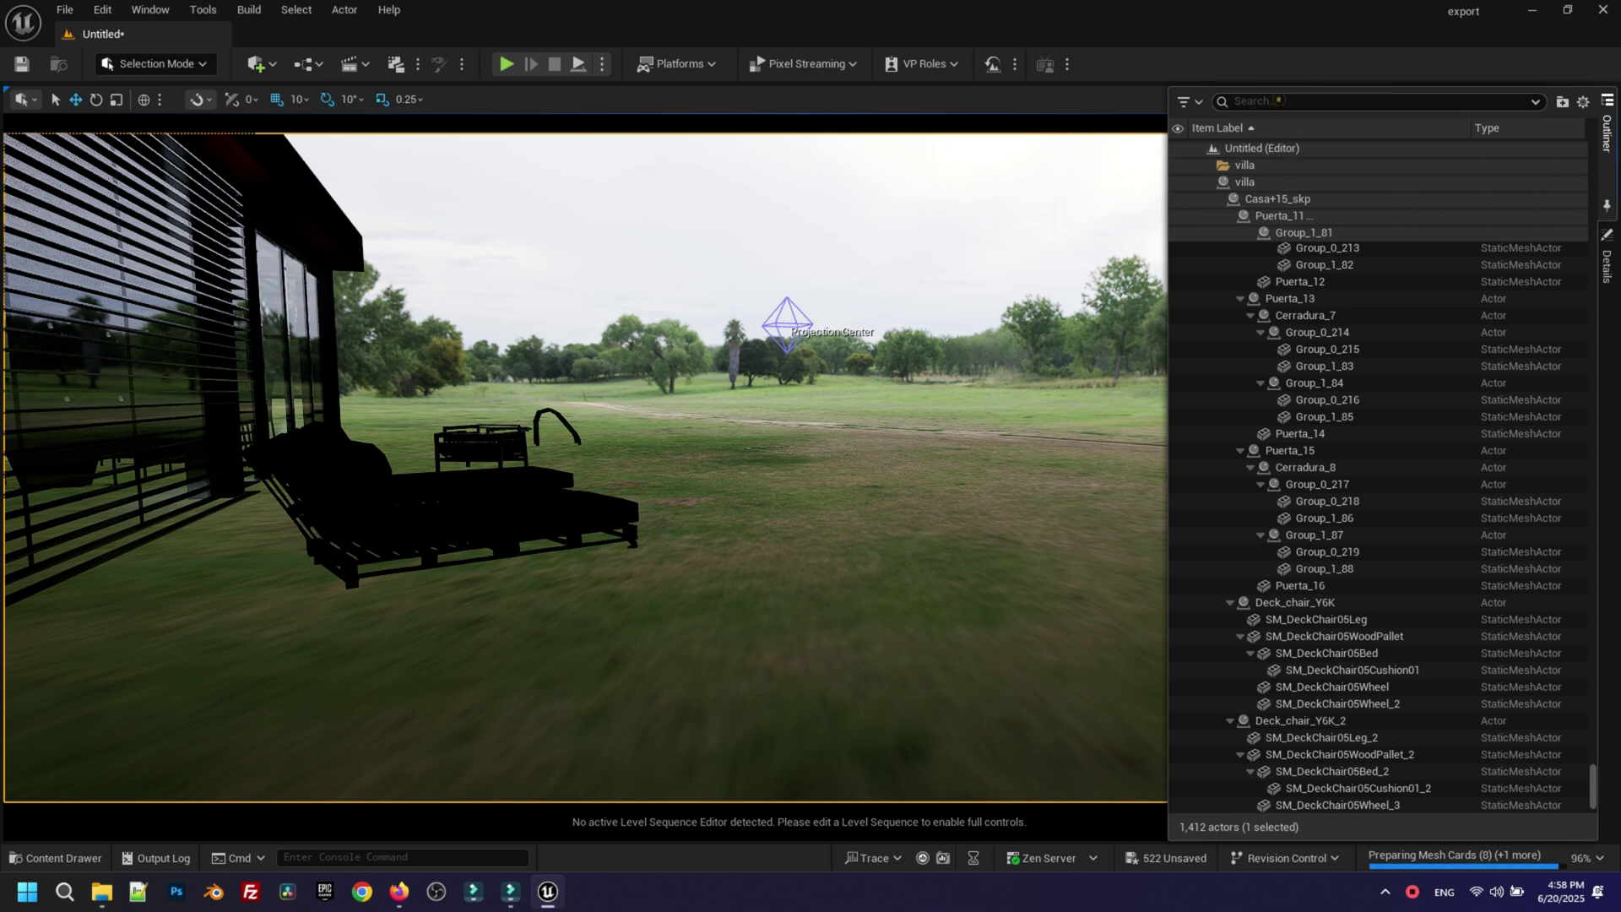
{"action": "left_click", "coordinate": [1277, 101]}
{"action": "type", "text": "hdri"}
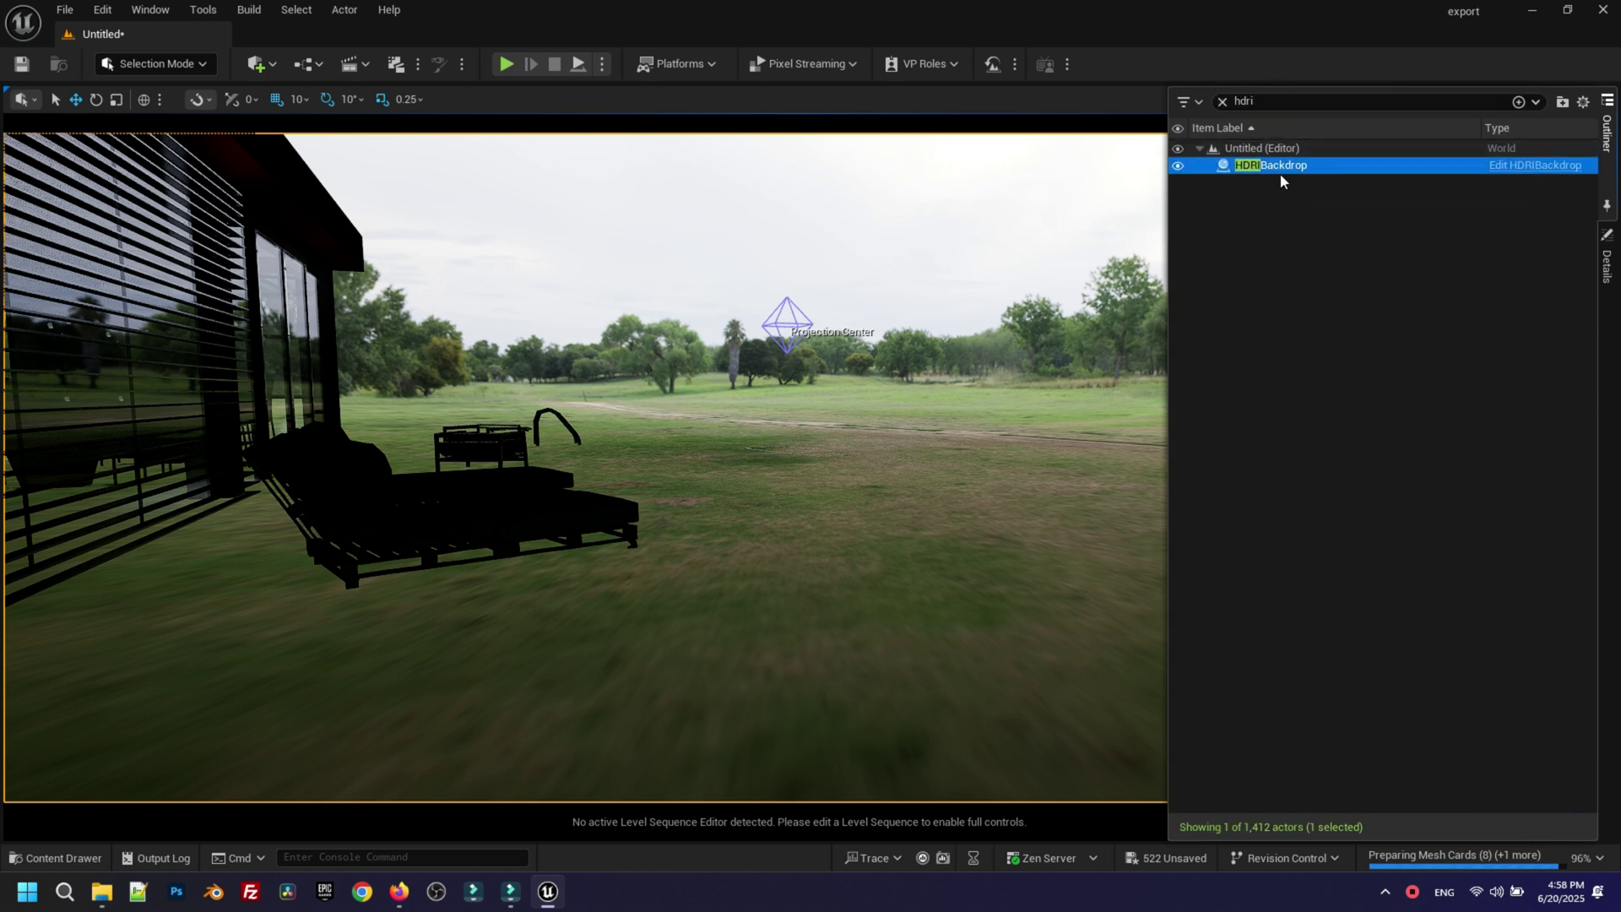
{"action": "right_click", "coordinate": [1283, 168]}
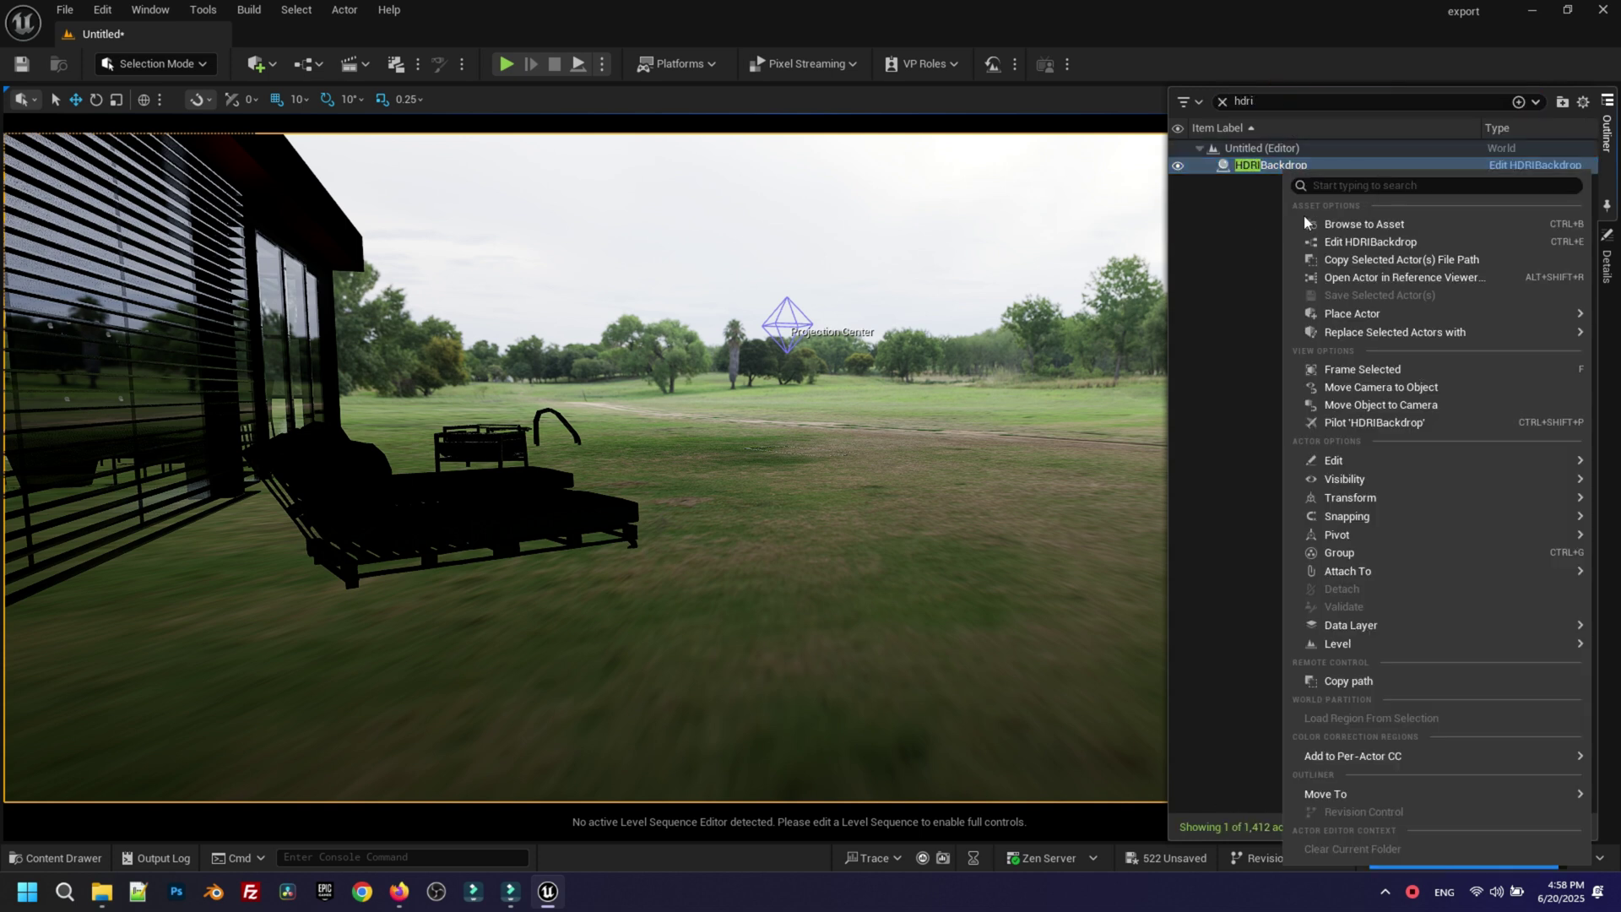
{"action": "left_click", "coordinate": [1223, 834]}
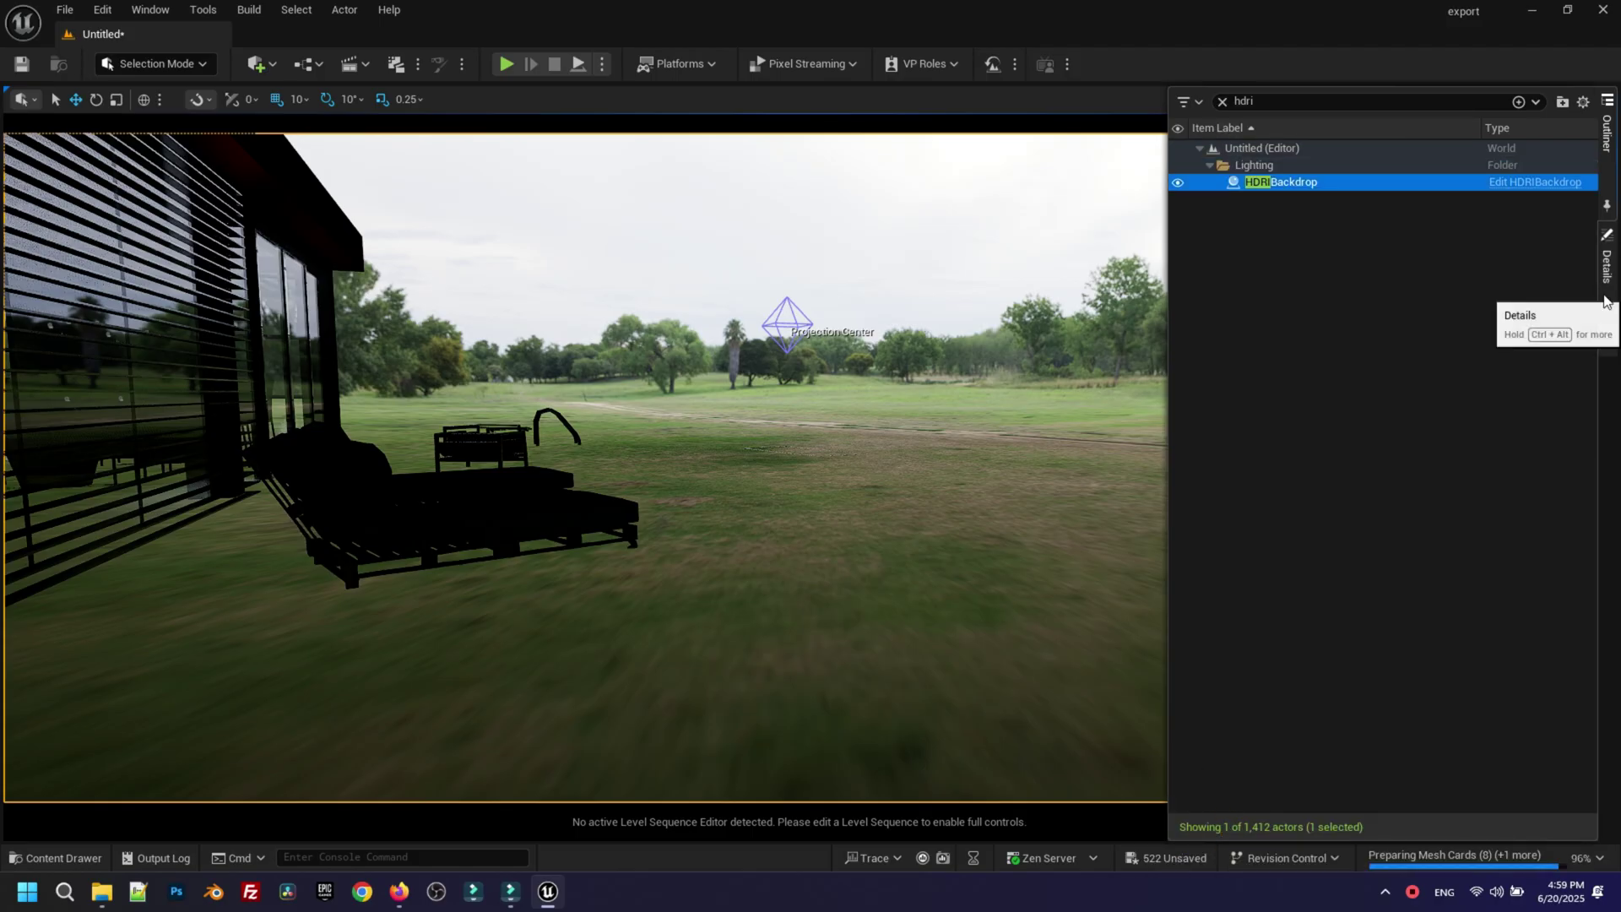
{"action": "left_click", "coordinate": [1606, 267]}
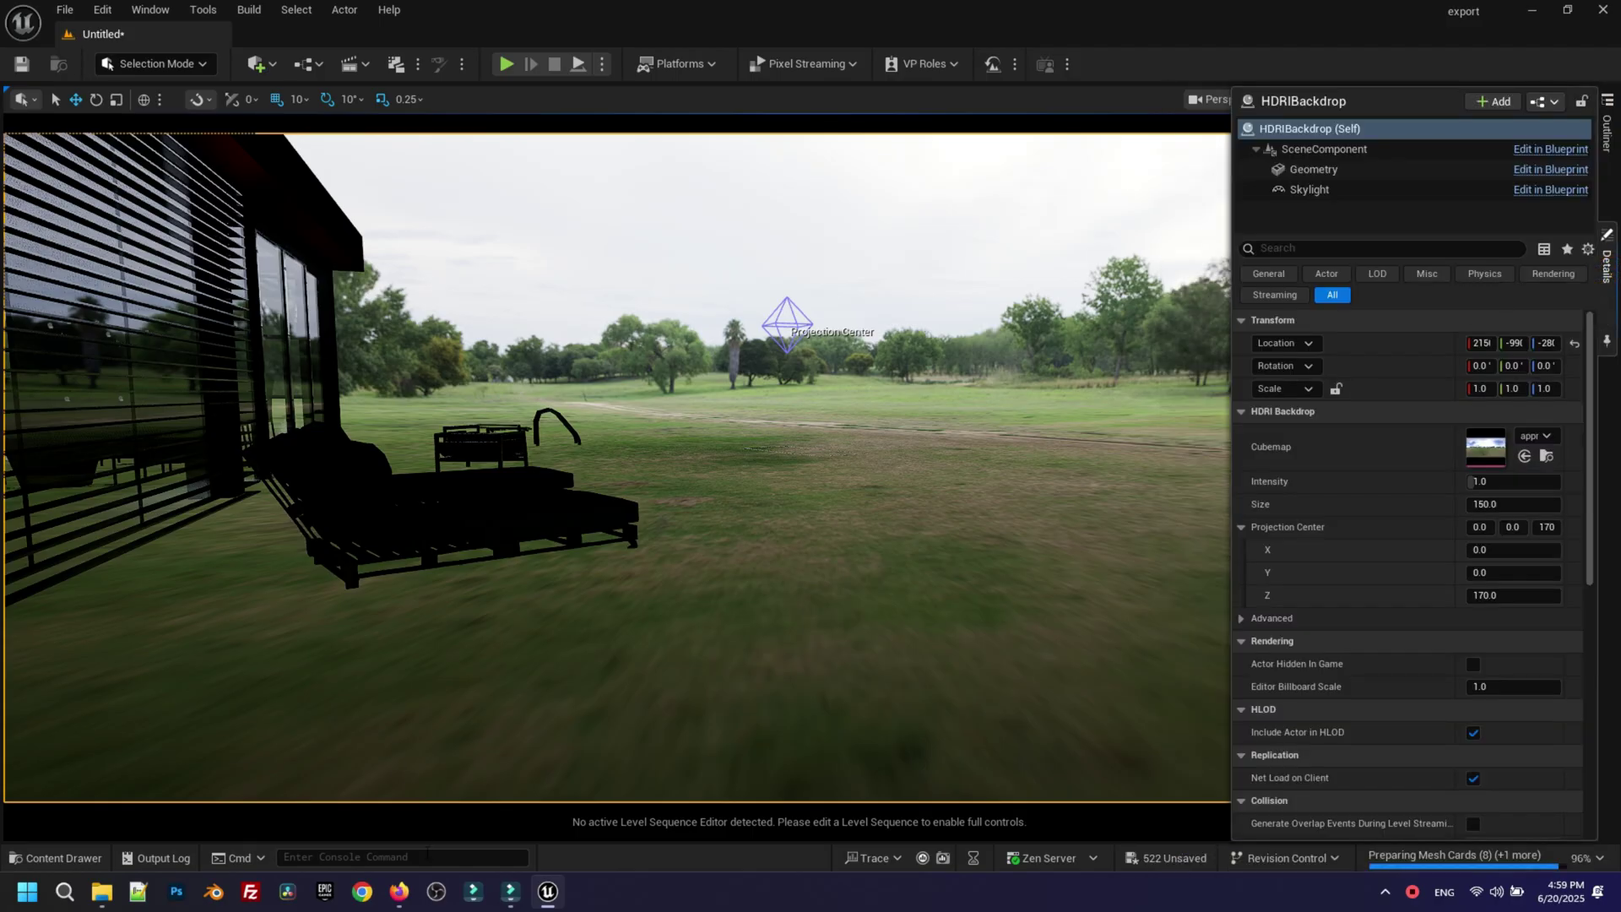
Step: Download Klippad Sunrise 1 as 8K HDR, verify it in Downloads, return to Unreal
{"action": "left_click", "coordinate": [400, 893]}
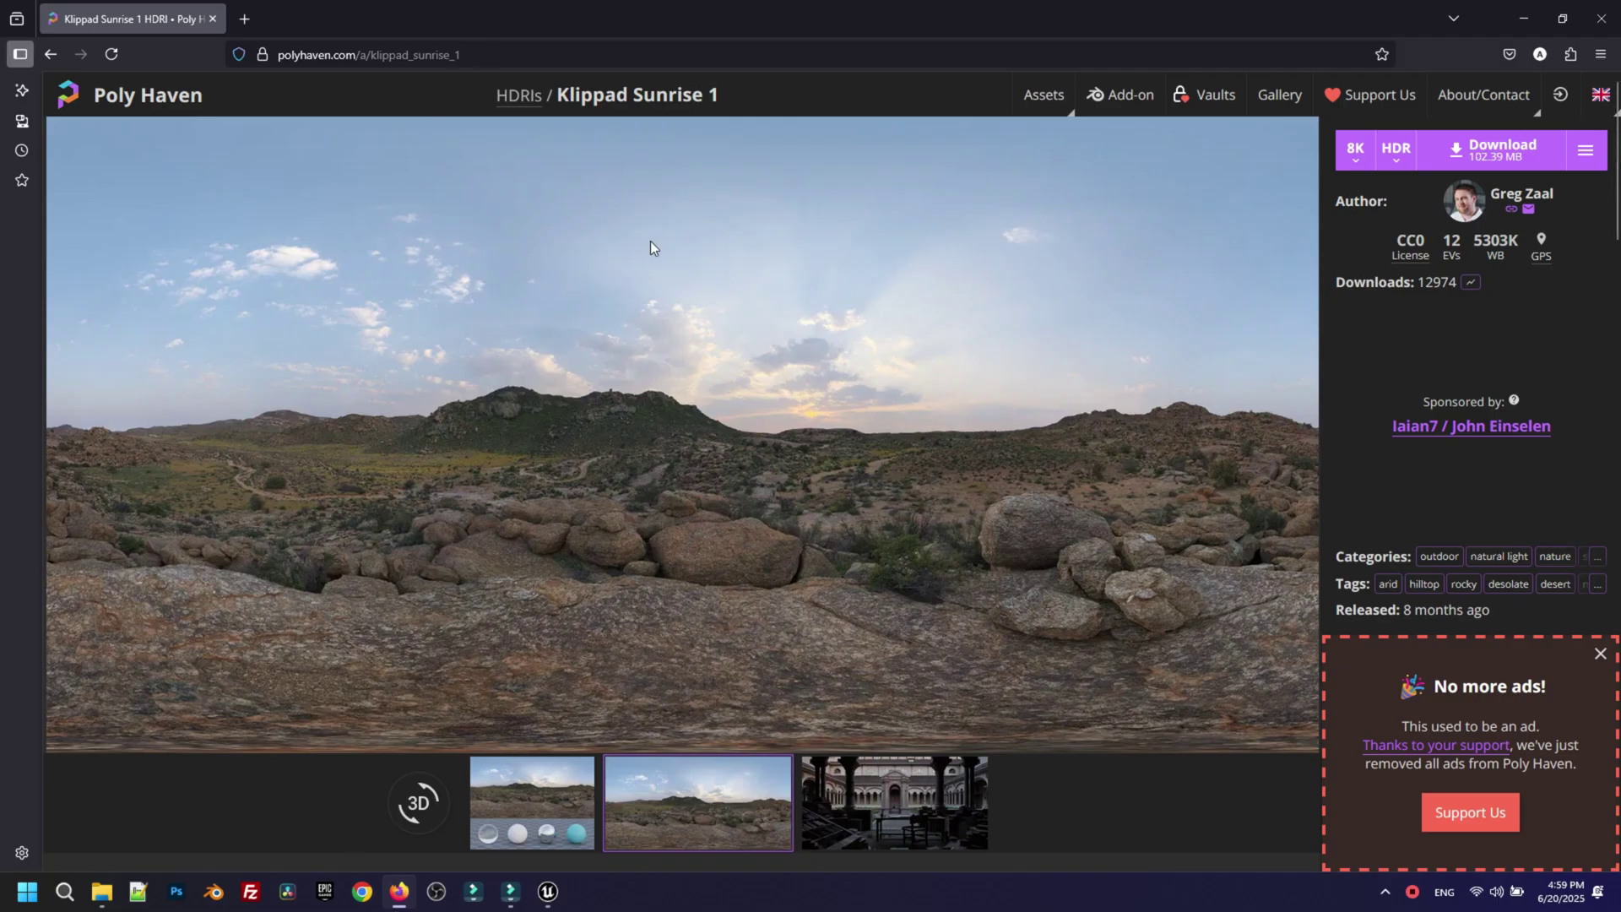
{"action": "left_click", "coordinate": [1393, 154]}
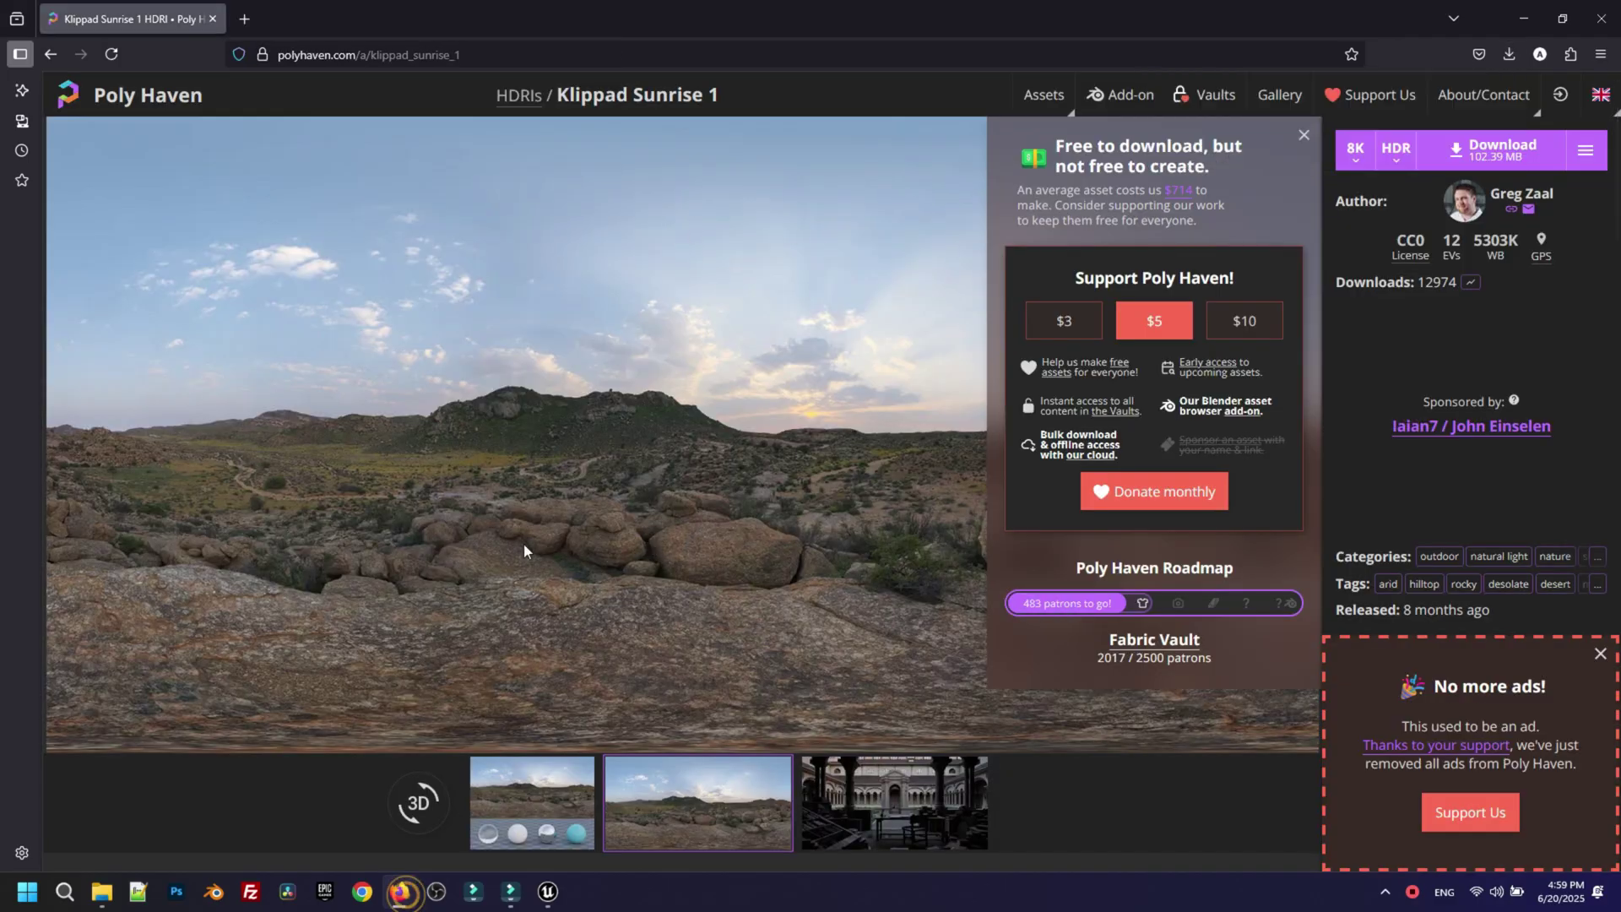
{"action": "left_click", "coordinate": [1509, 56]}
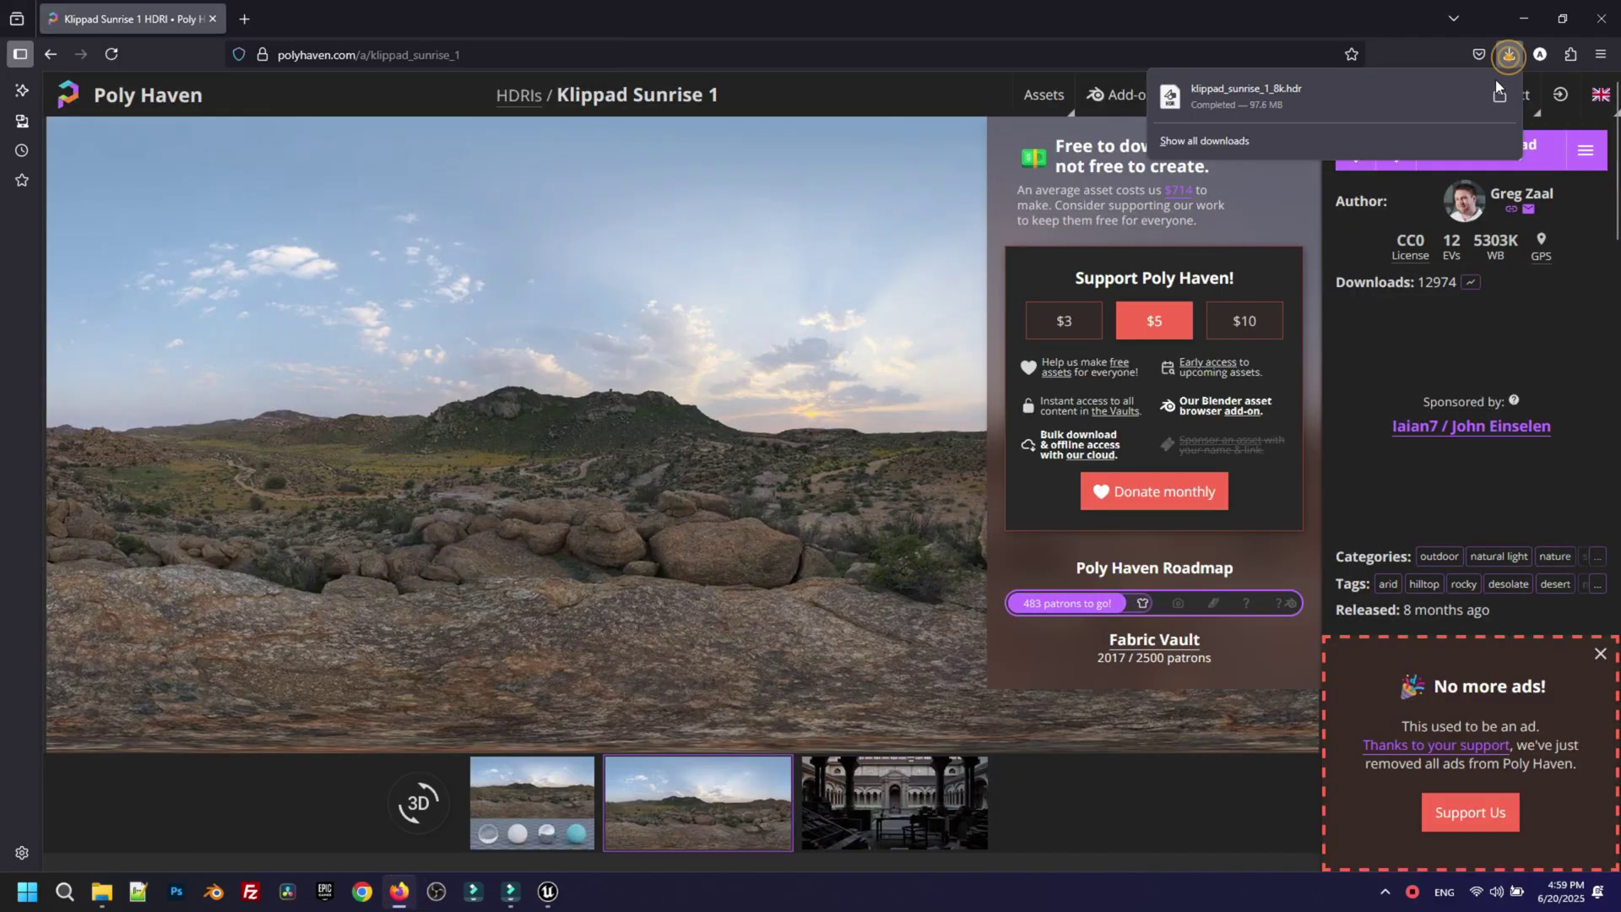
{"action": "left_click", "coordinate": [1494, 98]}
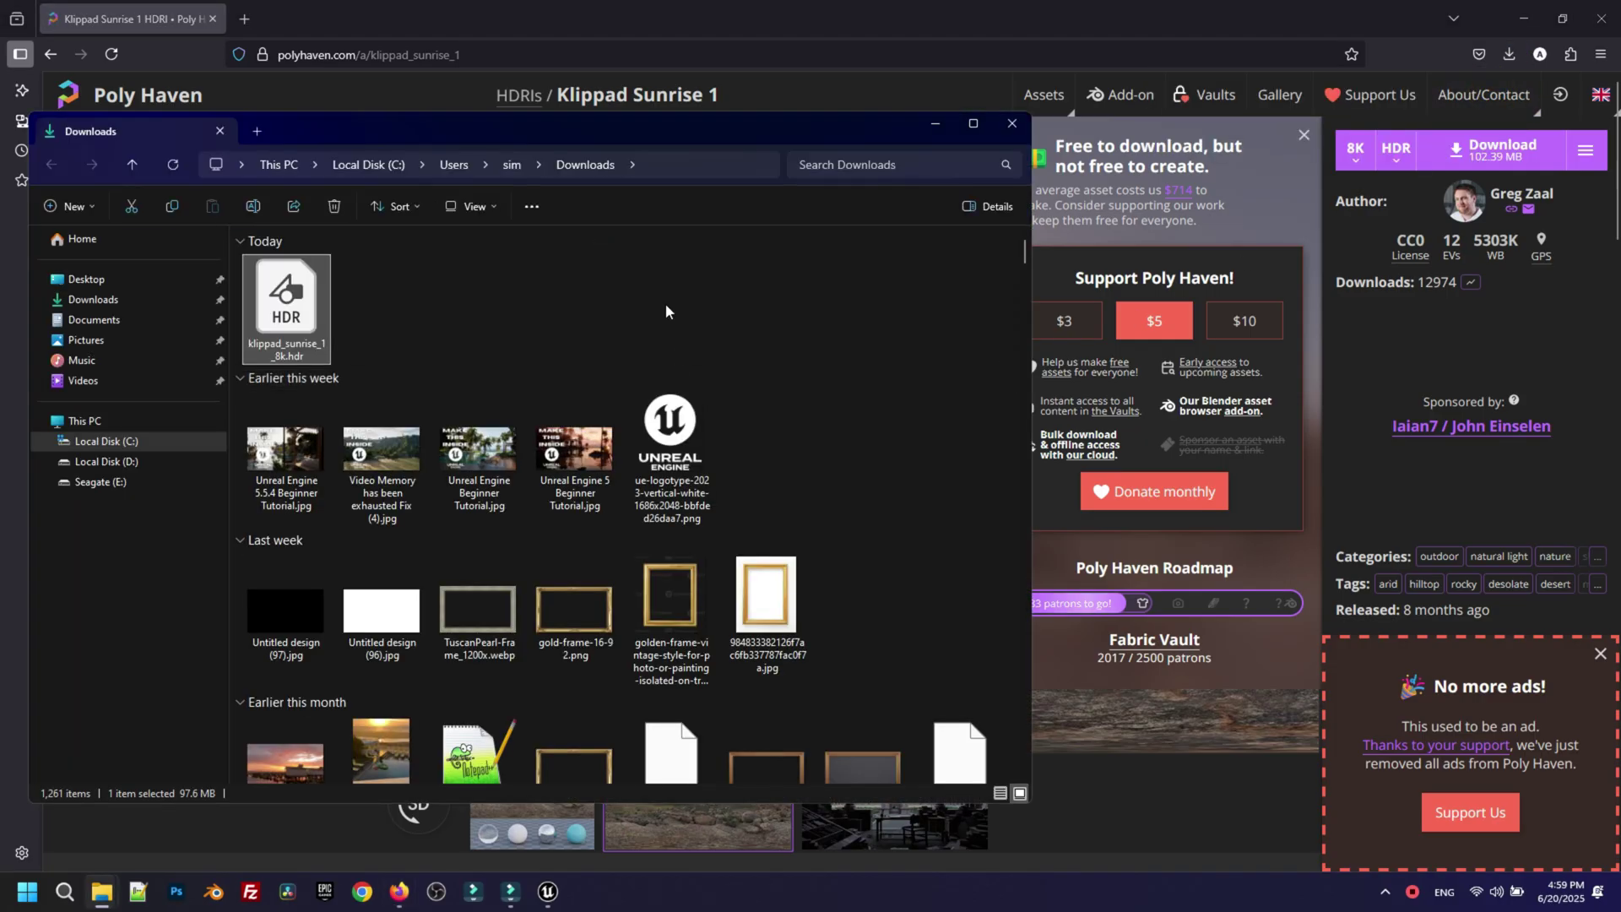
{"action": "left_click", "coordinate": [937, 126]}
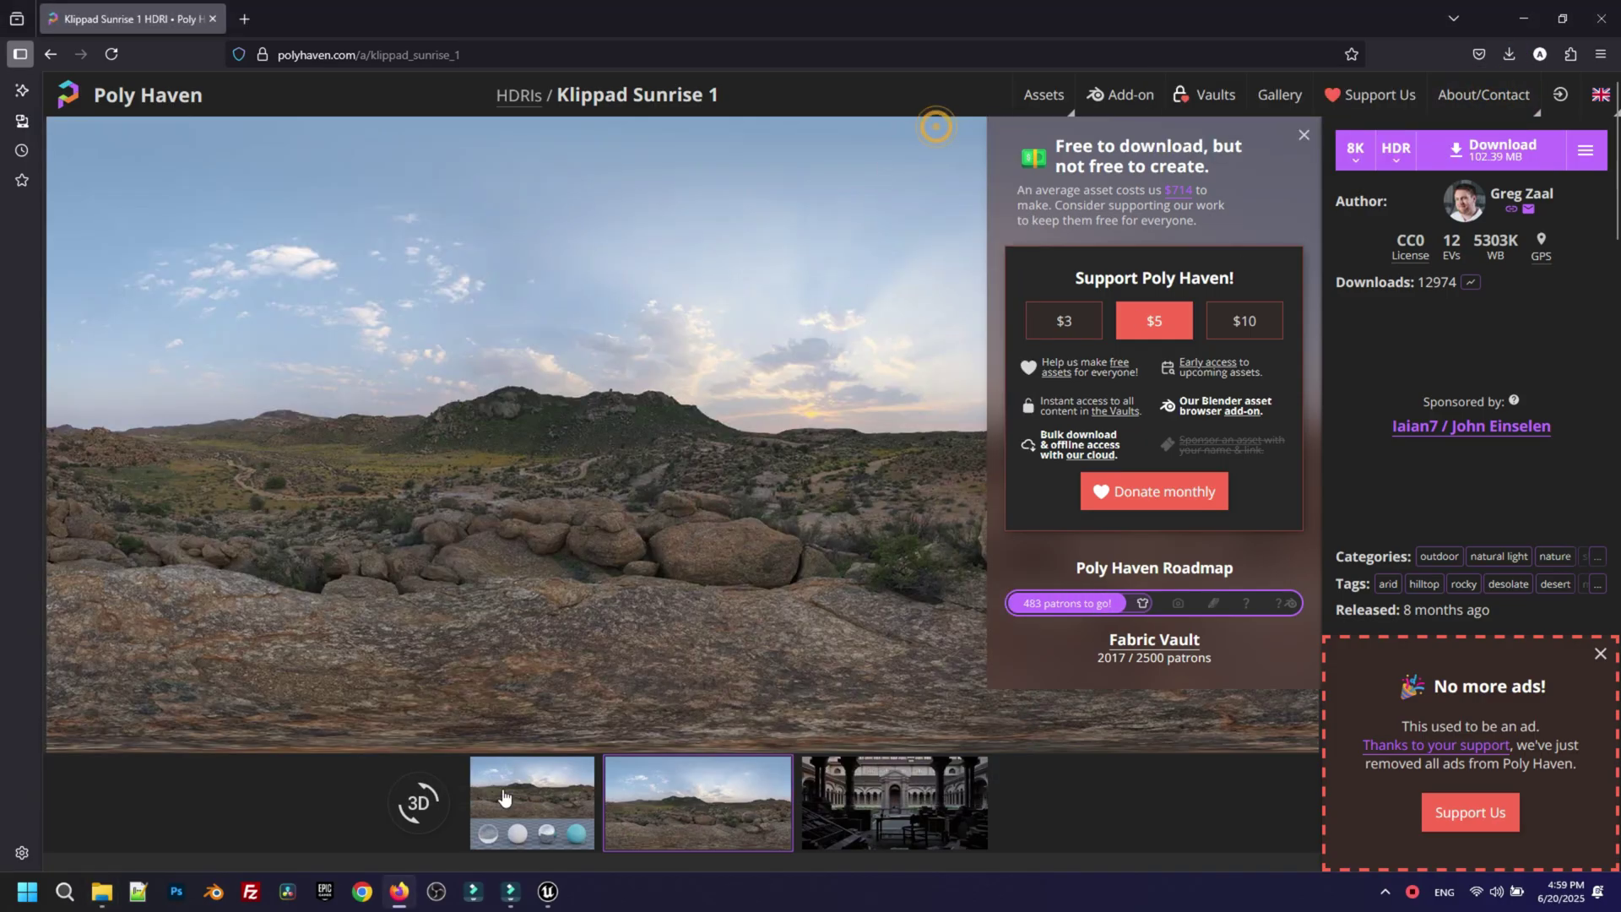
{"action": "left_click", "coordinate": [543, 894]}
Step: Create an HDRI content folder and import the Klippad Sunrise .hdr file into it
{"action": "left_click", "coordinate": [55, 857]}
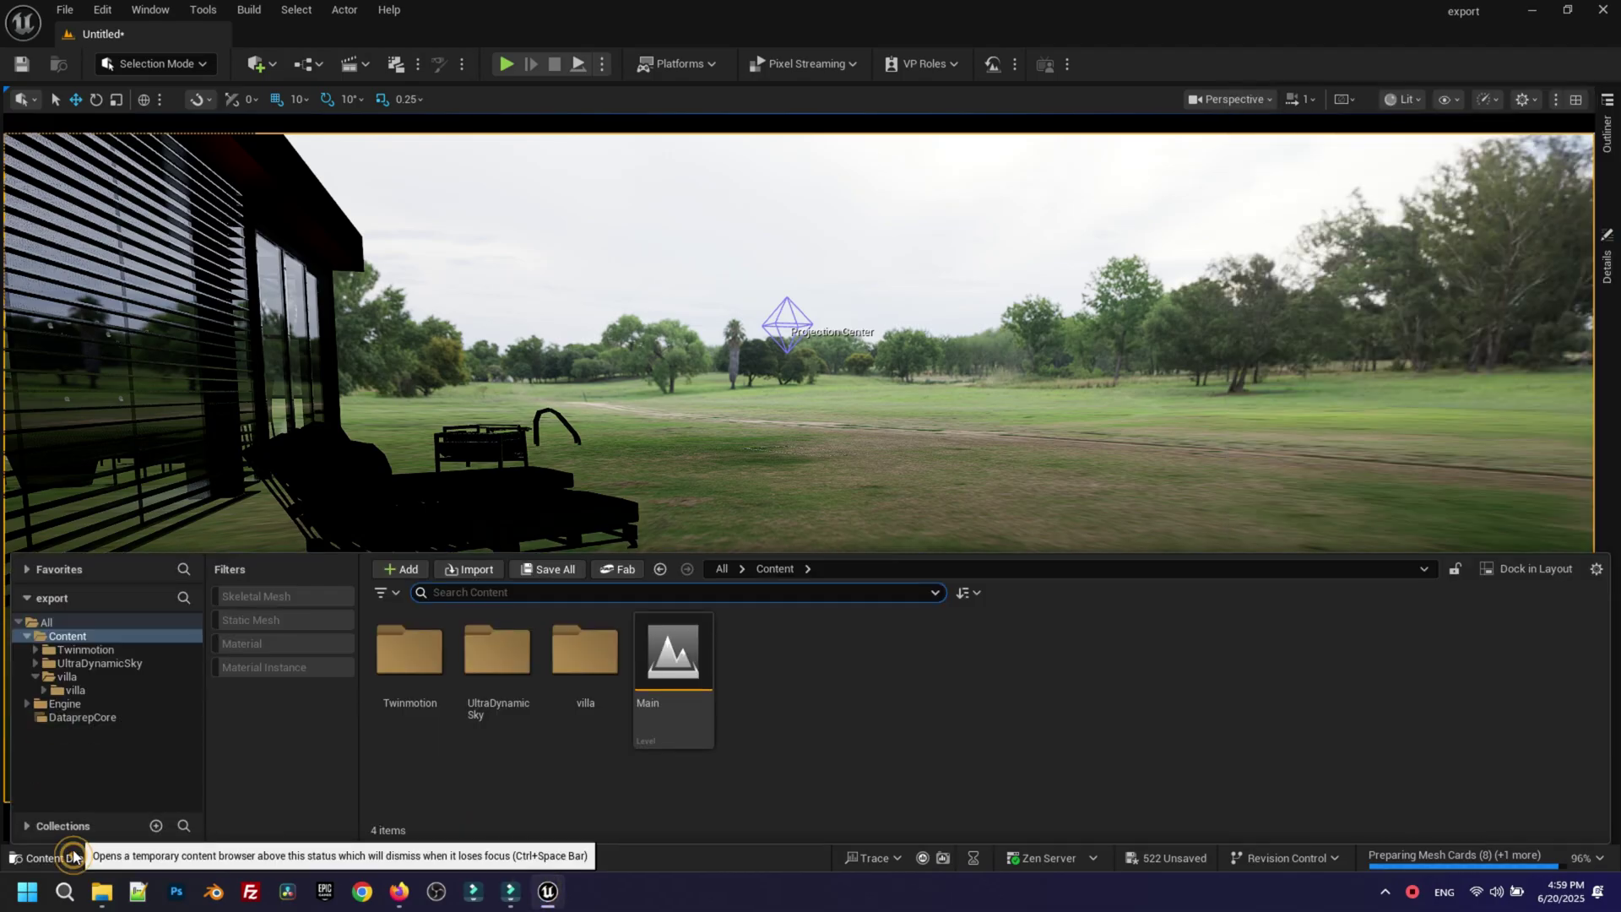
{"action": "right_click", "coordinate": [824, 668]}
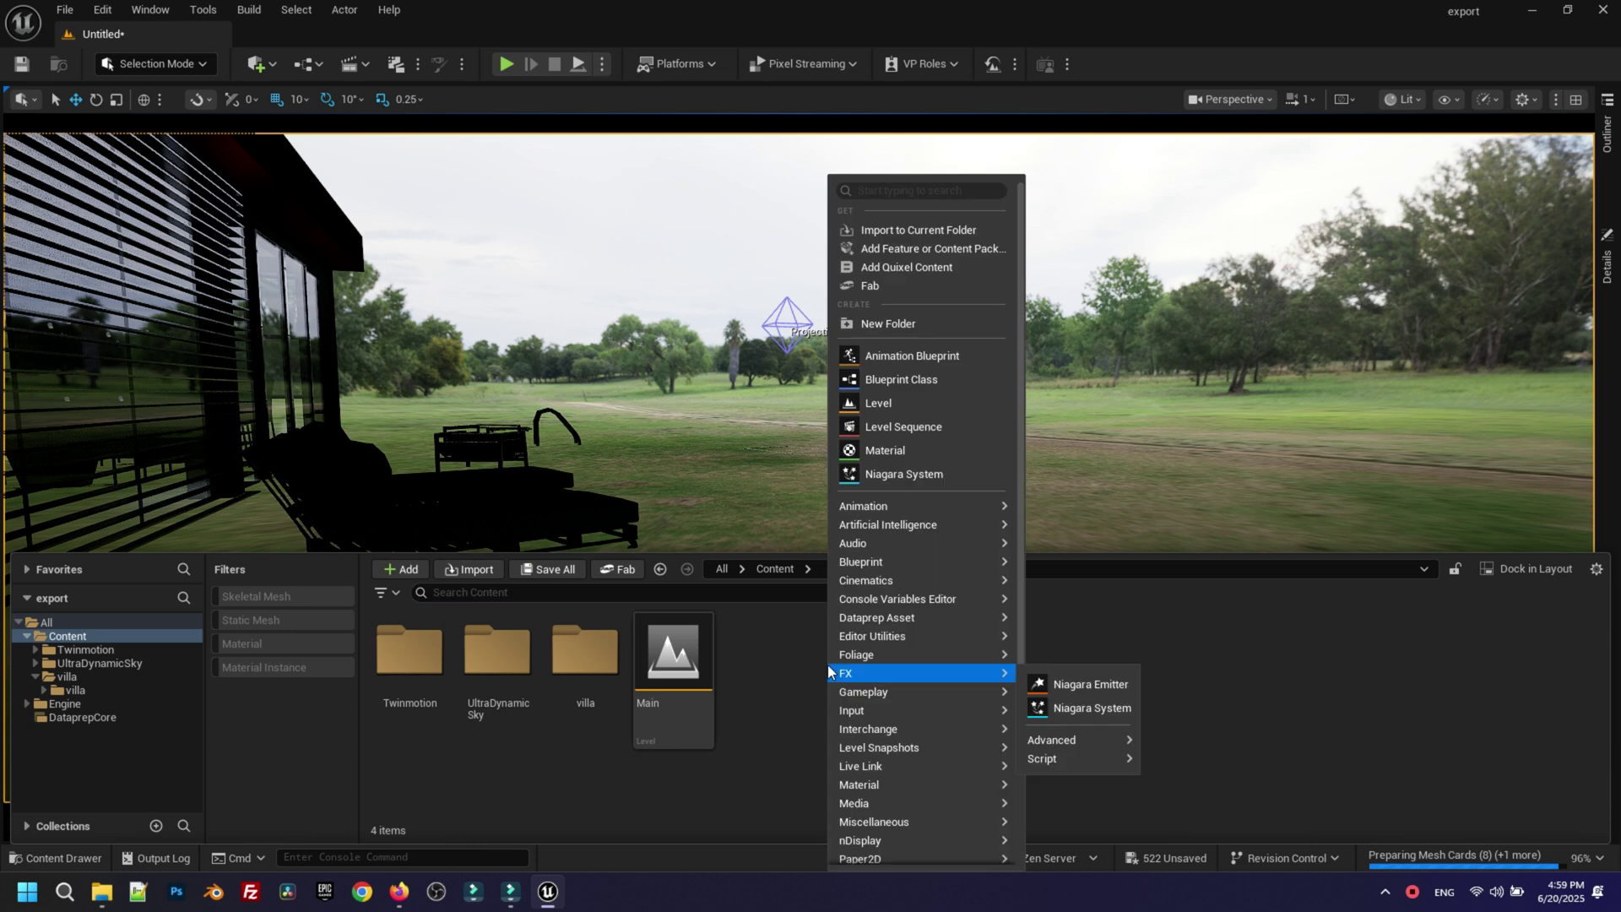
{"action": "left_click", "coordinate": [882, 325]}
{"action": "type", "text": "HDRI"}
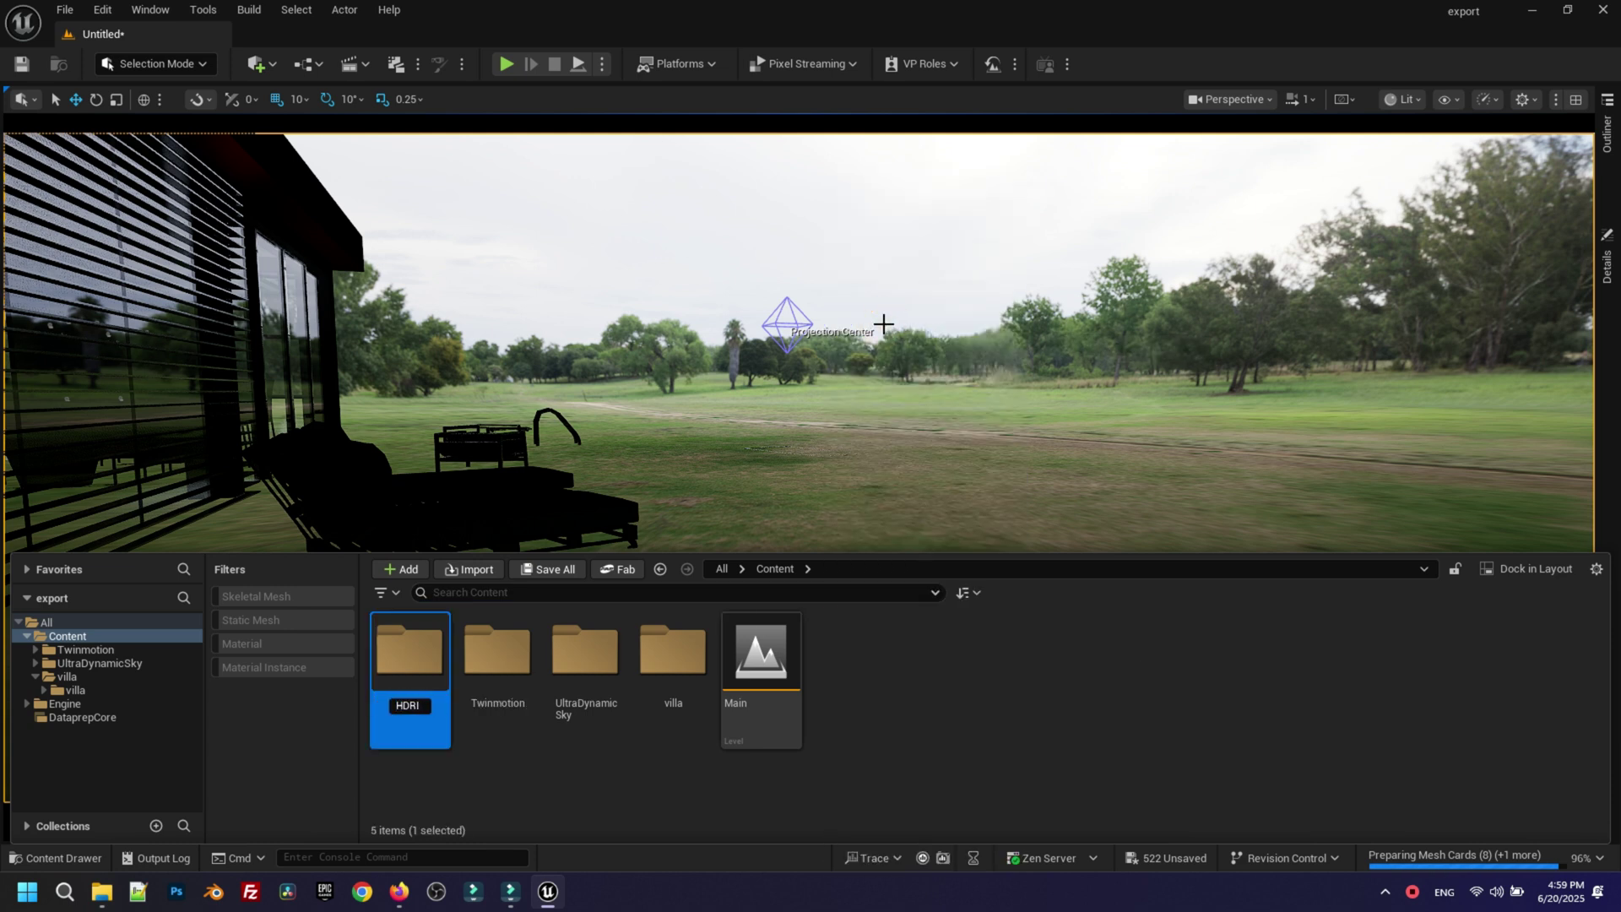
{"action": "key", "text": "Return"}
{"action": "key", "text": "Return"}
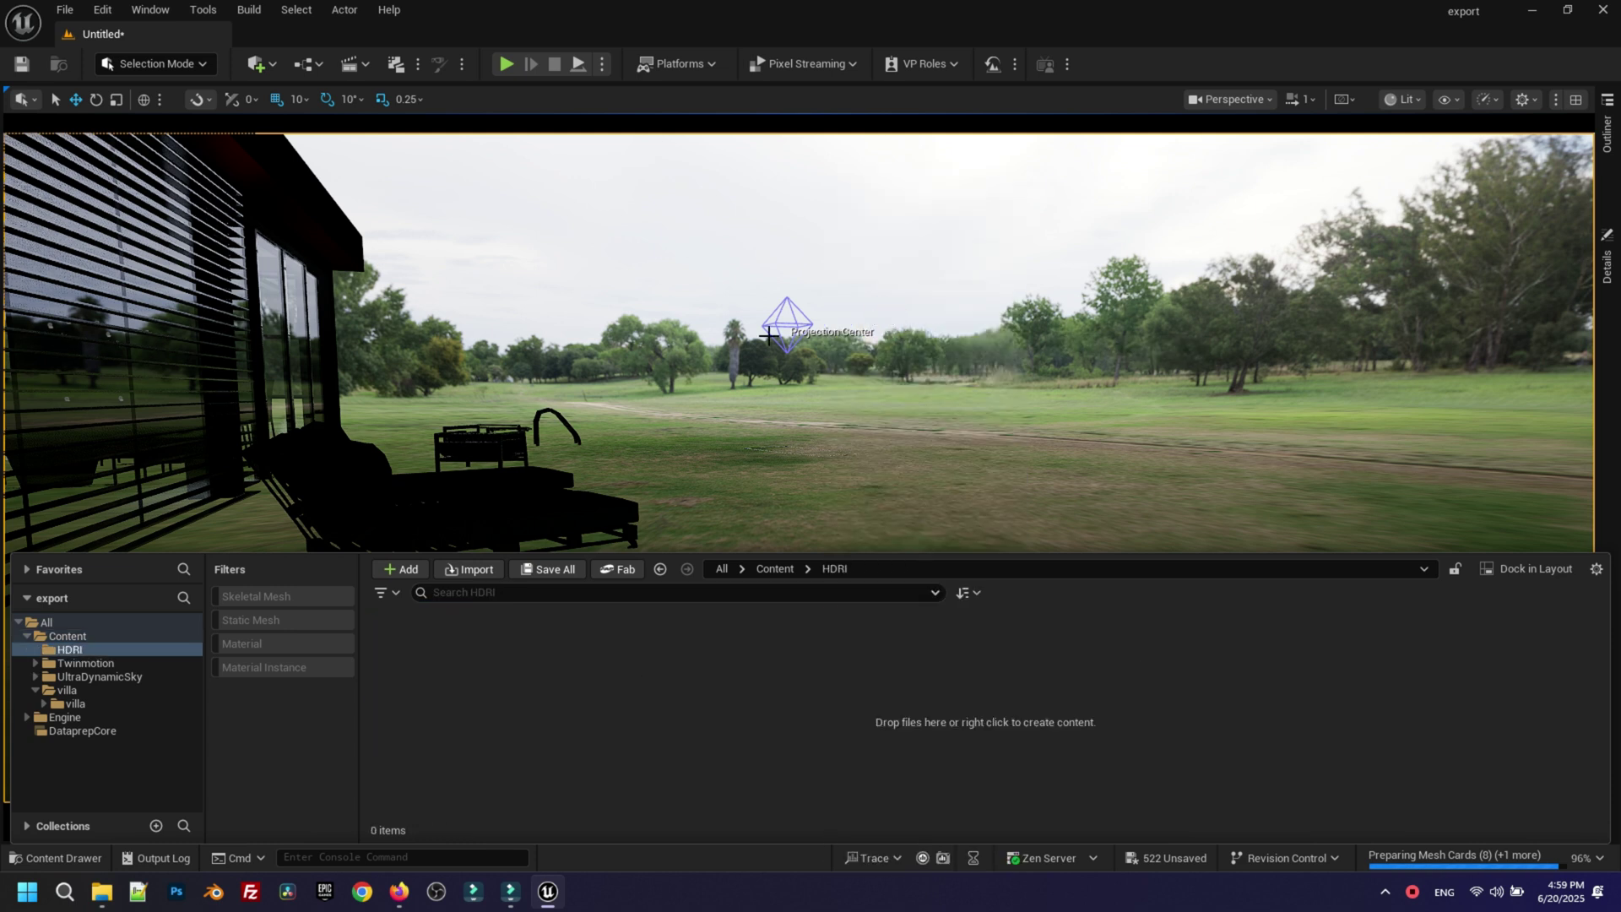
{"action": "mouse_move", "coordinate": [102, 892]}
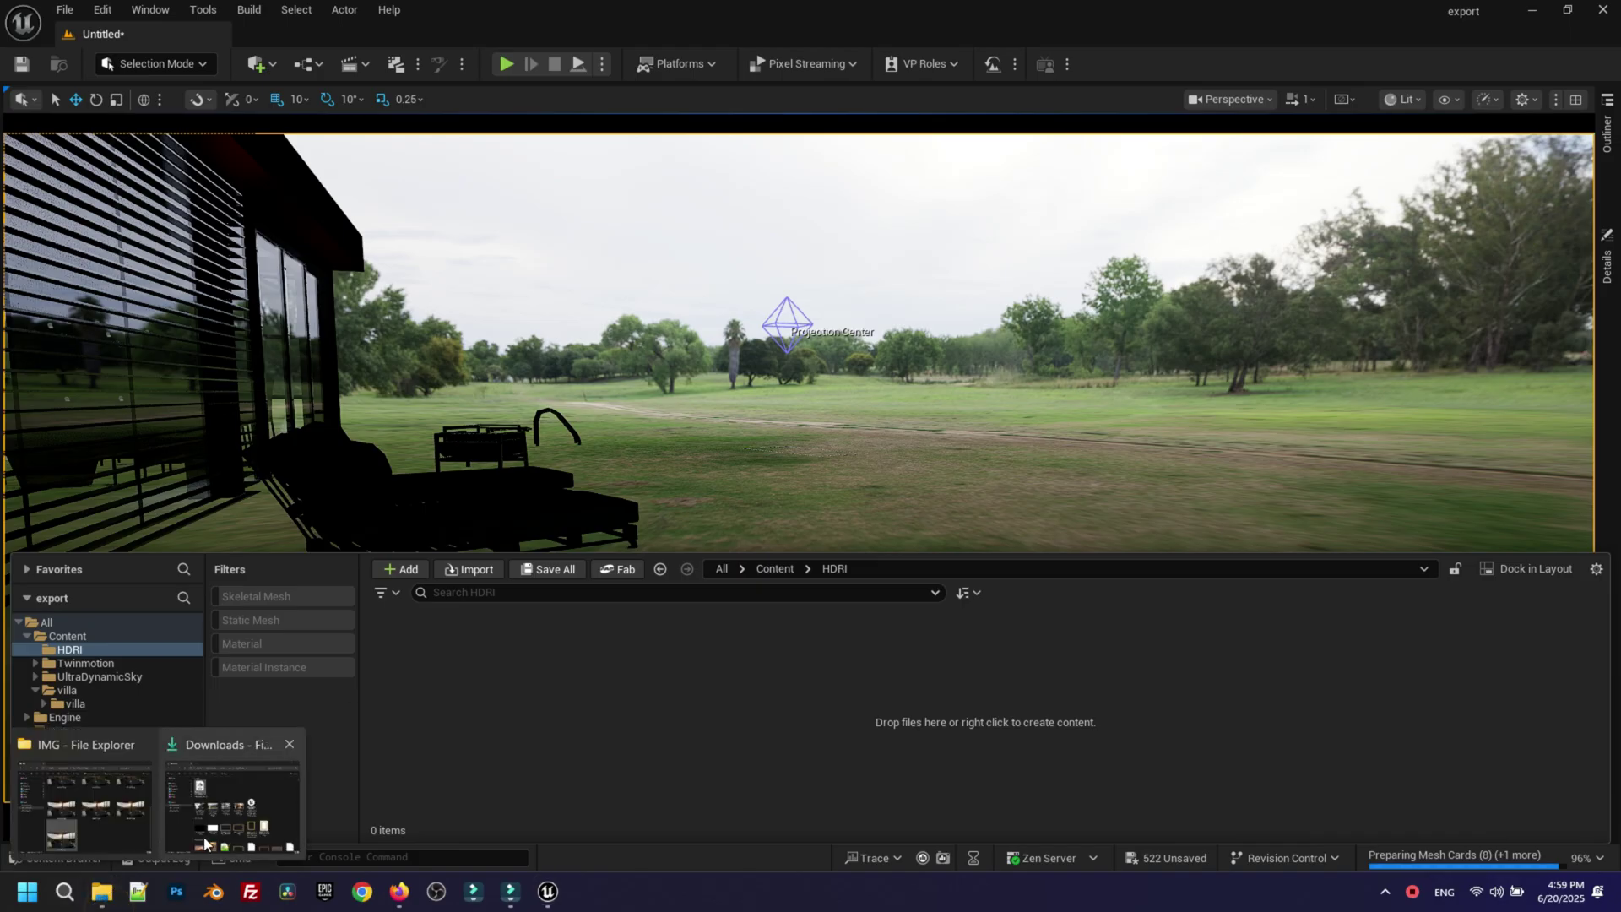
{"action": "left_click", "coordinate": [237, 806]}
{"action": "left_click_drag", "start_coordinate": [291, 351], "coordinate": [1218, 712]}
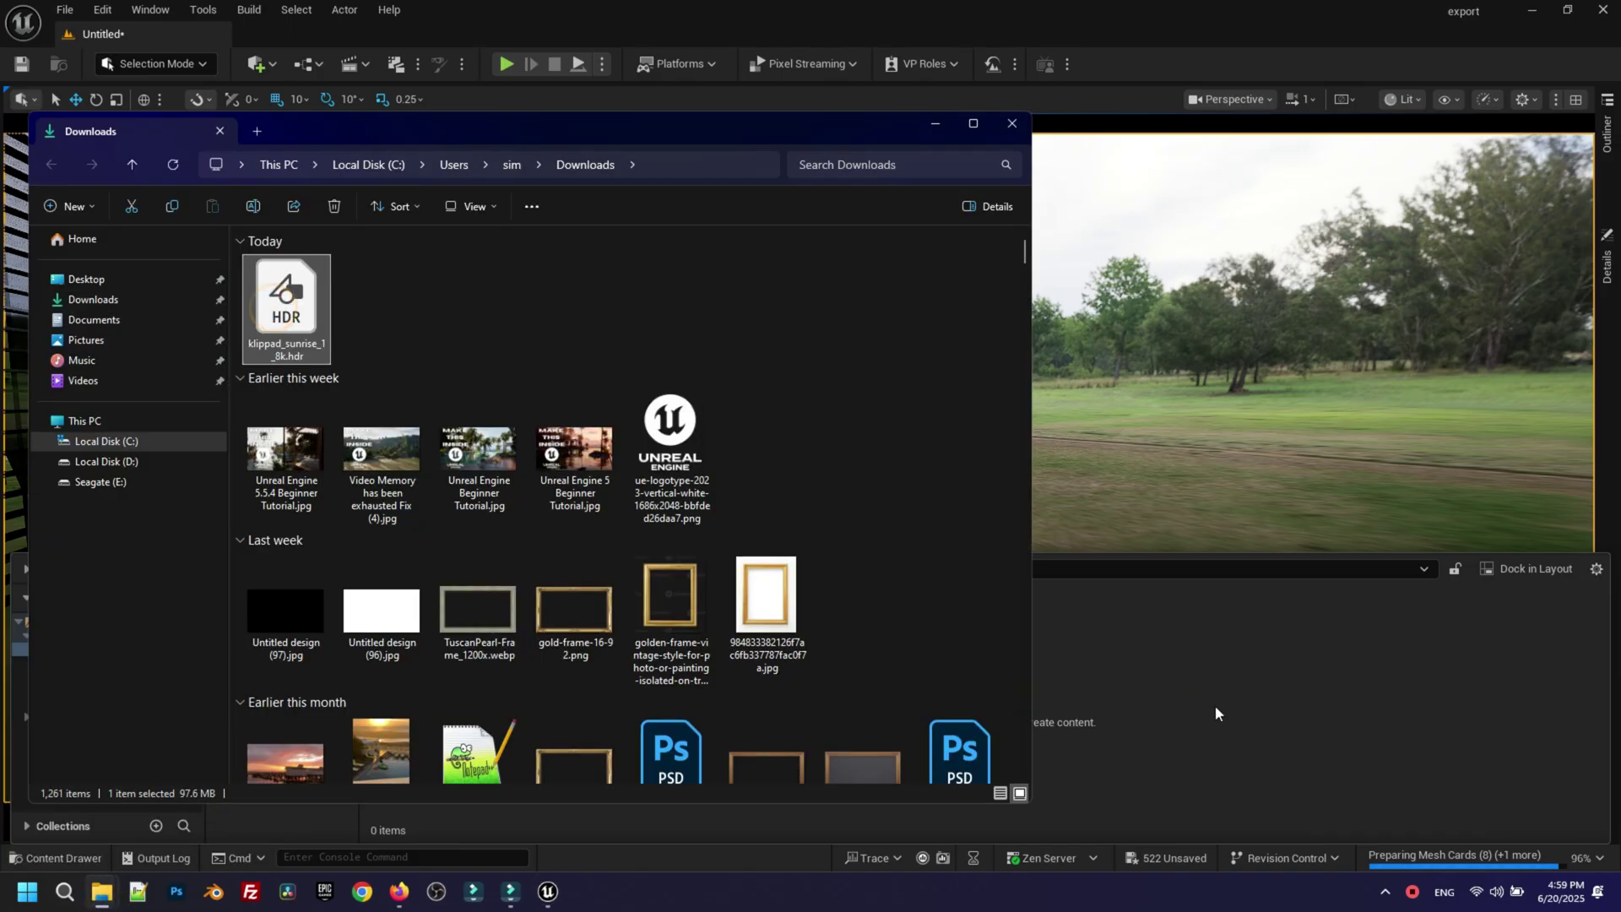
{"action": "left_click", "coordinate": [934, 127]}
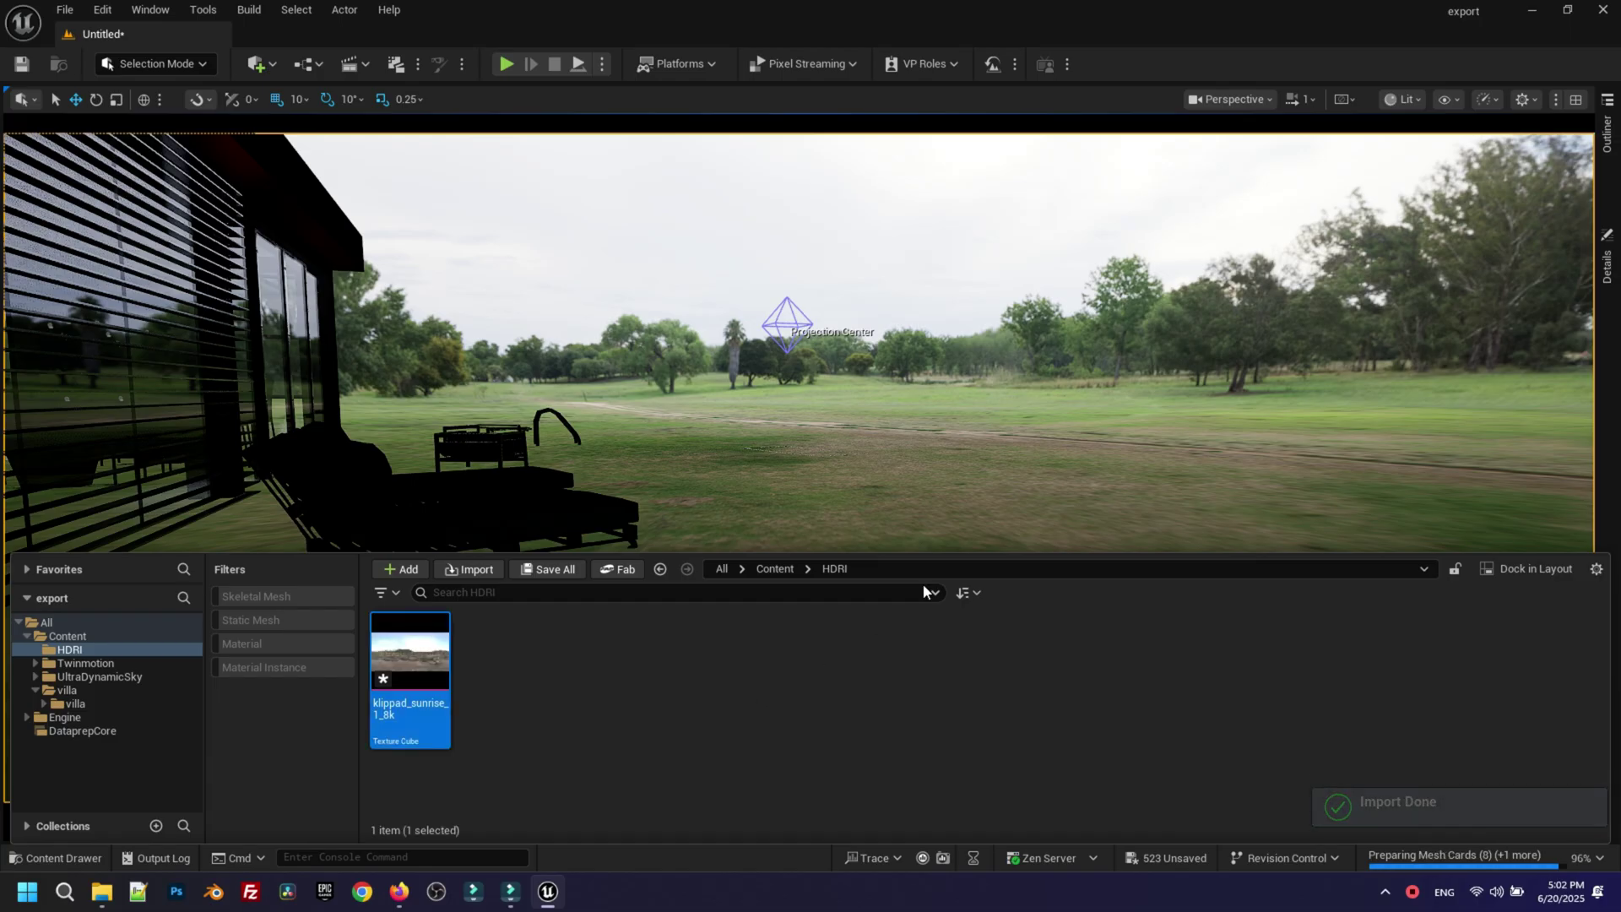
Step: Assign the imported Klippad Sunrise texture as the HDRIBackdrop's Cubemap
{"action": "left_click", "coordinate": [1606, 126]}
{"action": "left_click", "coordinate": [1357, 178]}
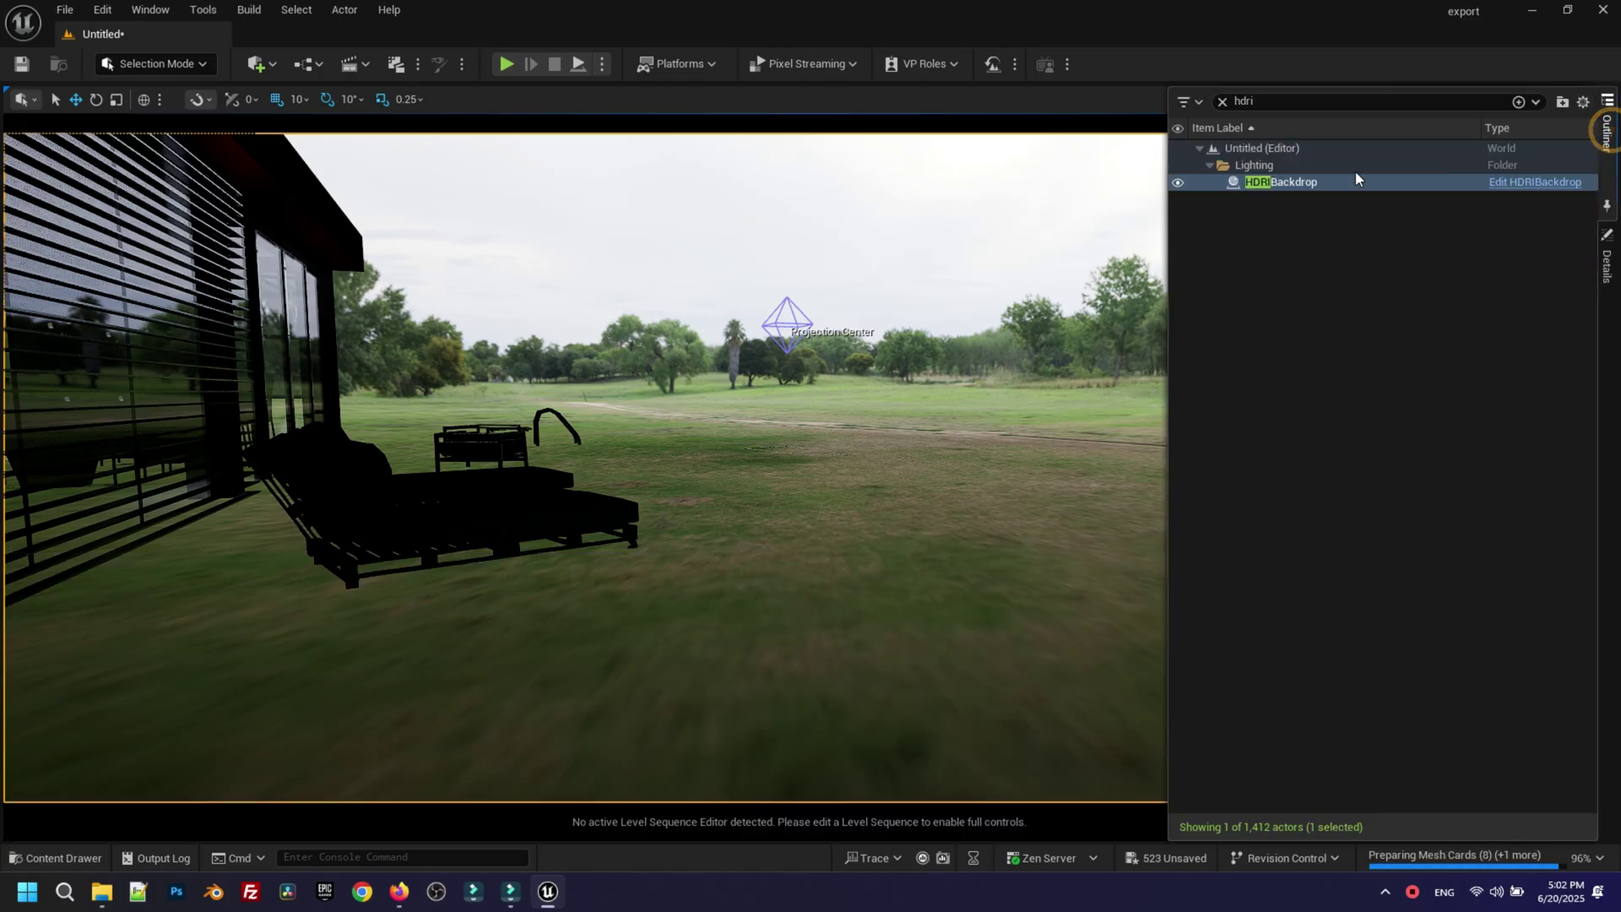
{"action": "left_click", "coordinate": [1609, 260]}
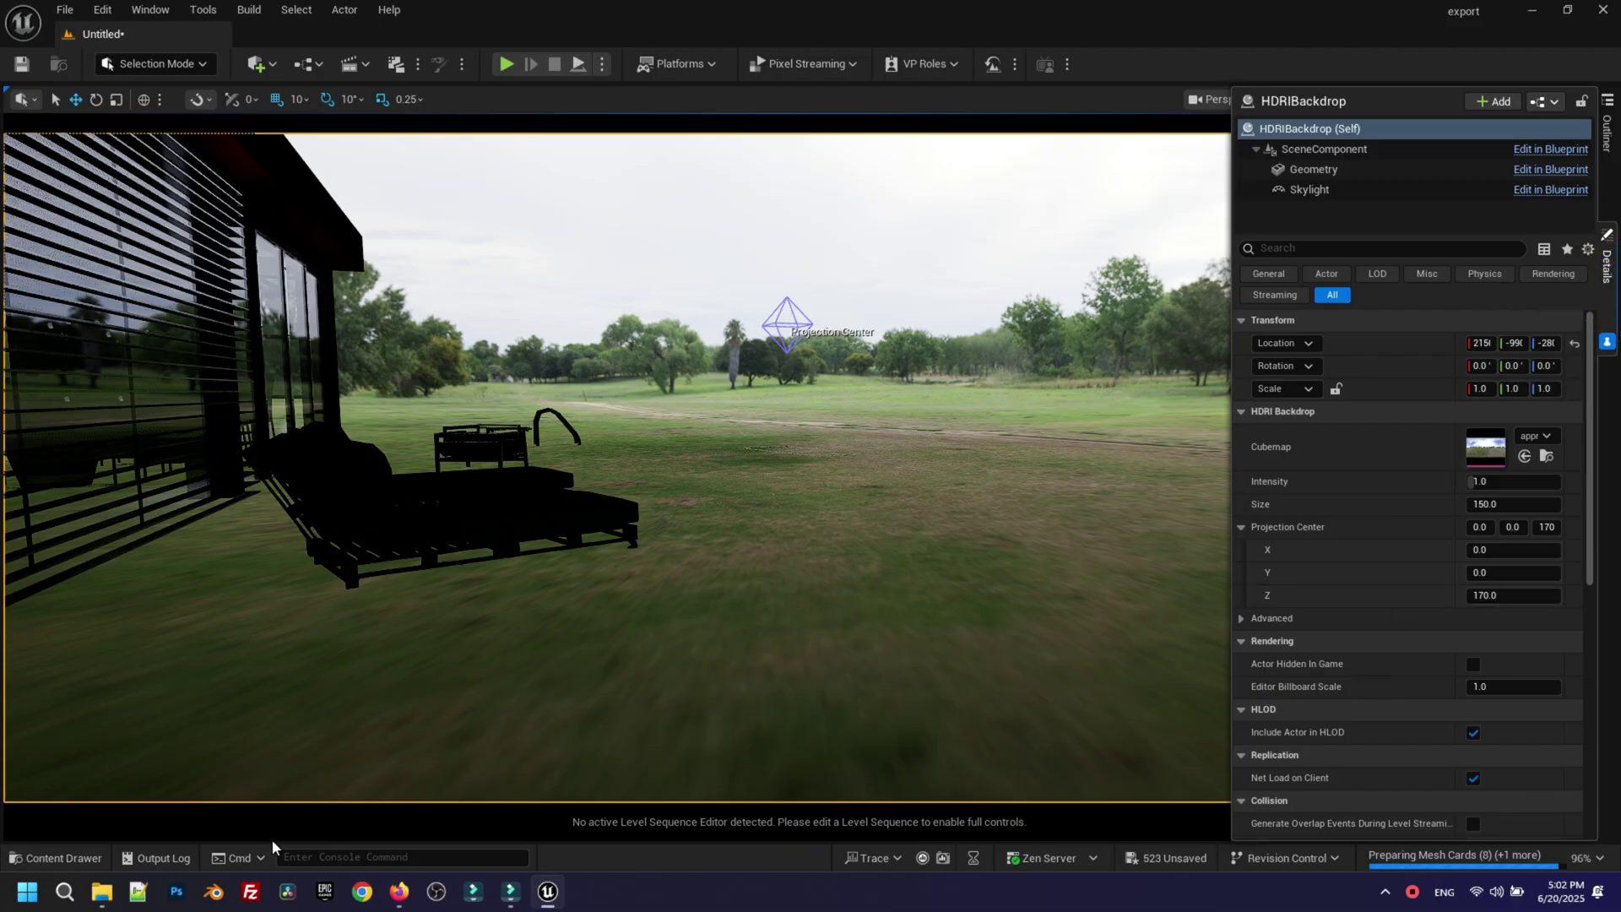
{"action": "left_click", "coordinate": [64, 857]}
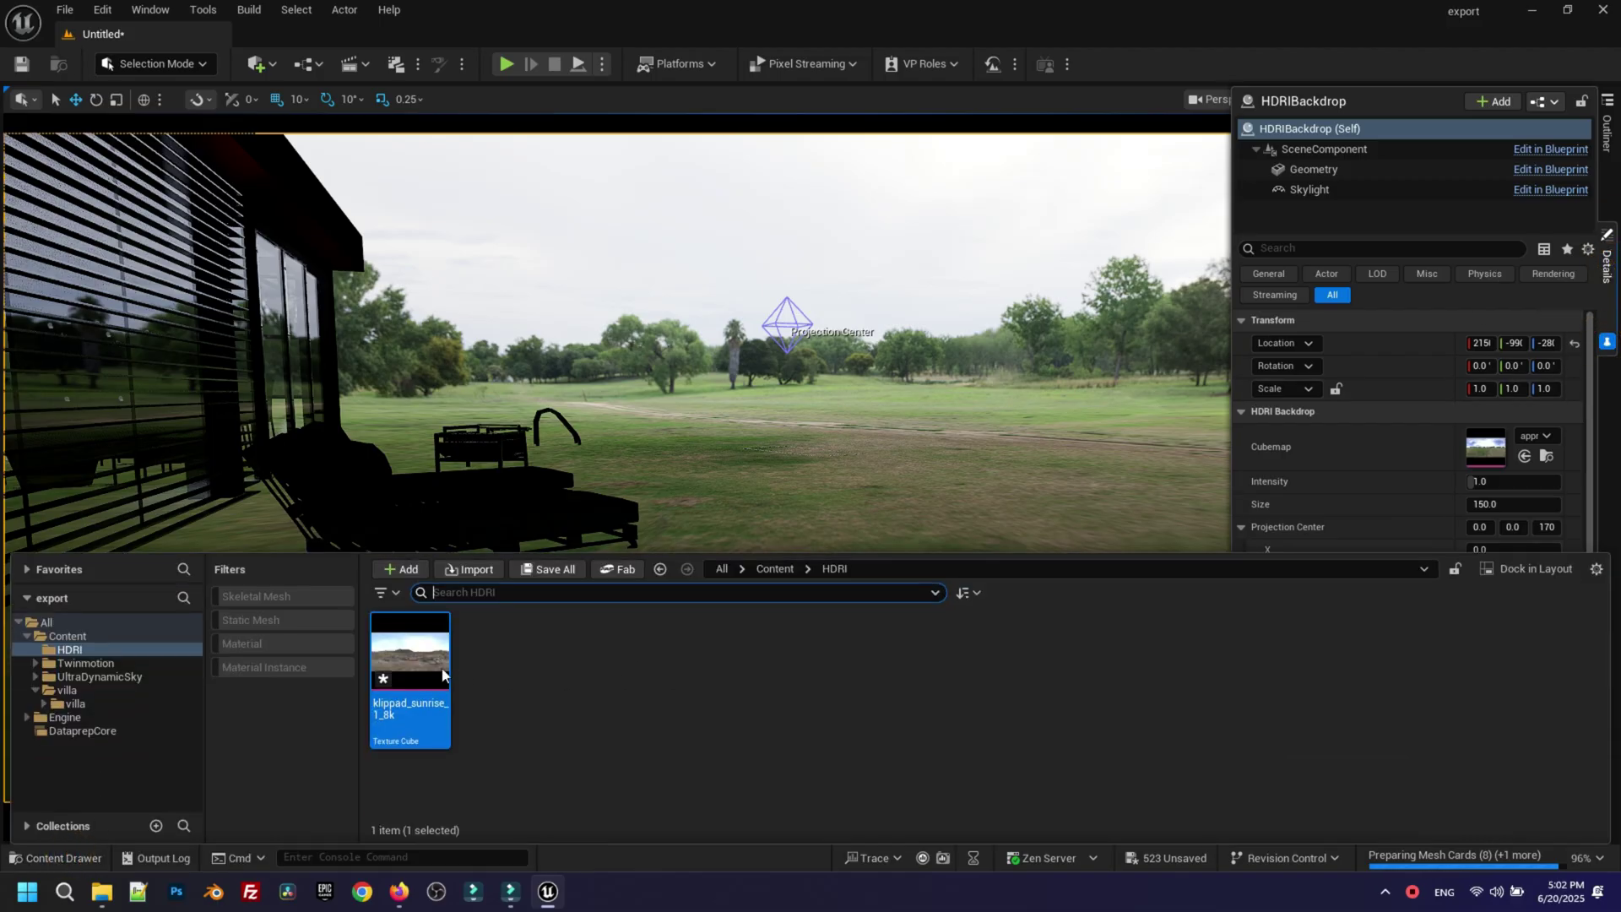
{"action": "left_click_drag", "start_coordinate": [442, 675], "coordinate": [1506, 453]}
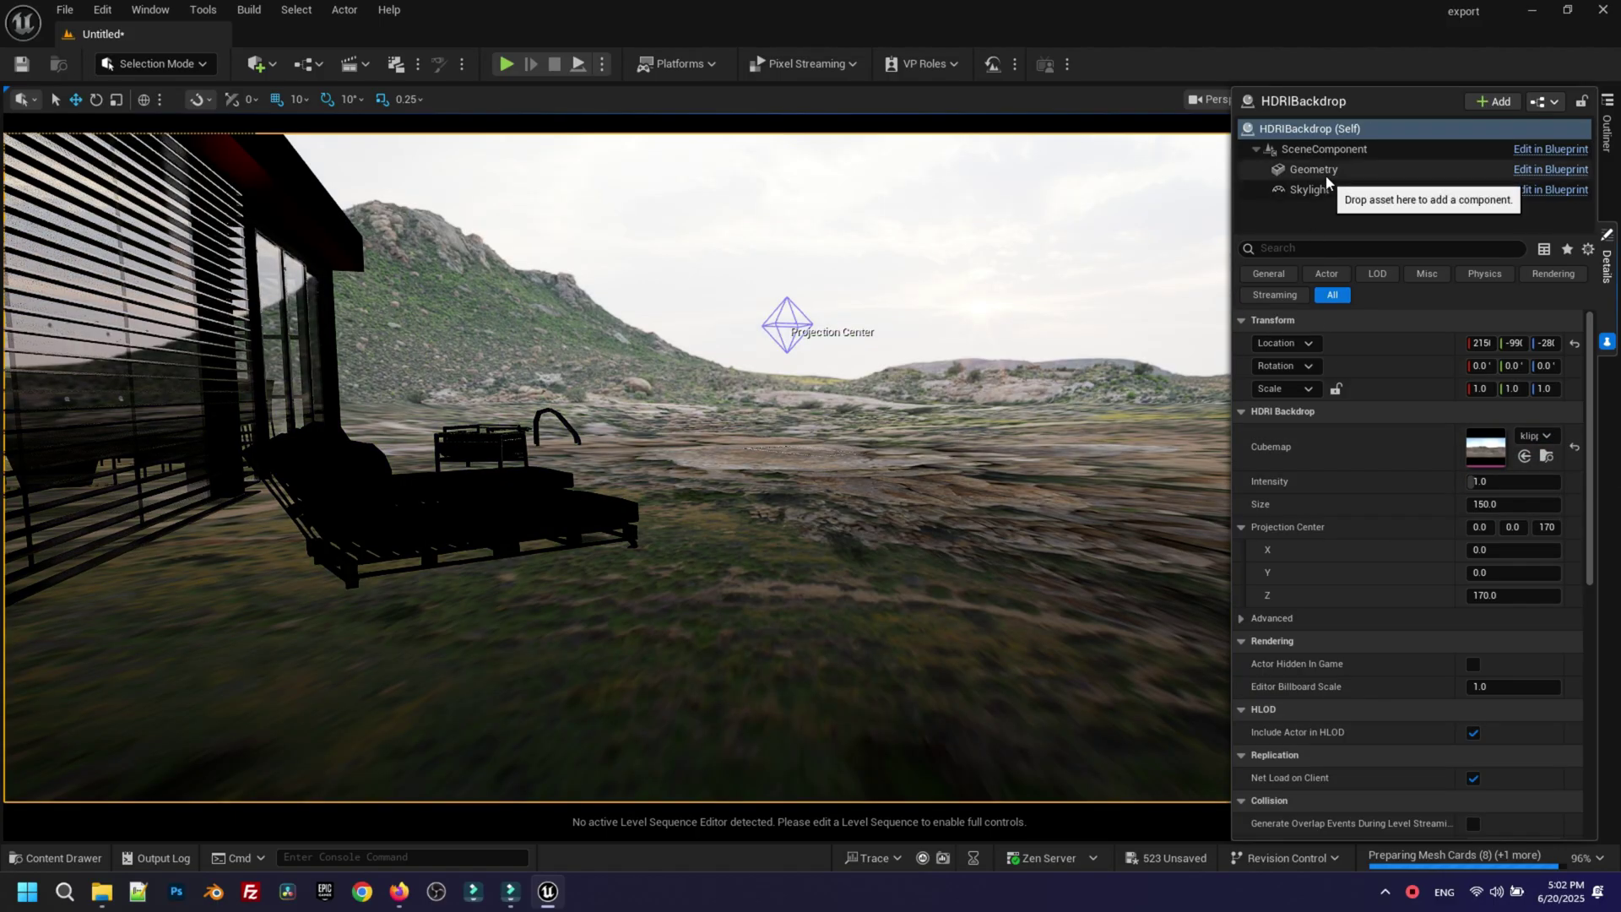
Step: Switch the backdrop's Geometry mesh to a sphere
{"action": "left_click", "coordinate": [1325, 169]}
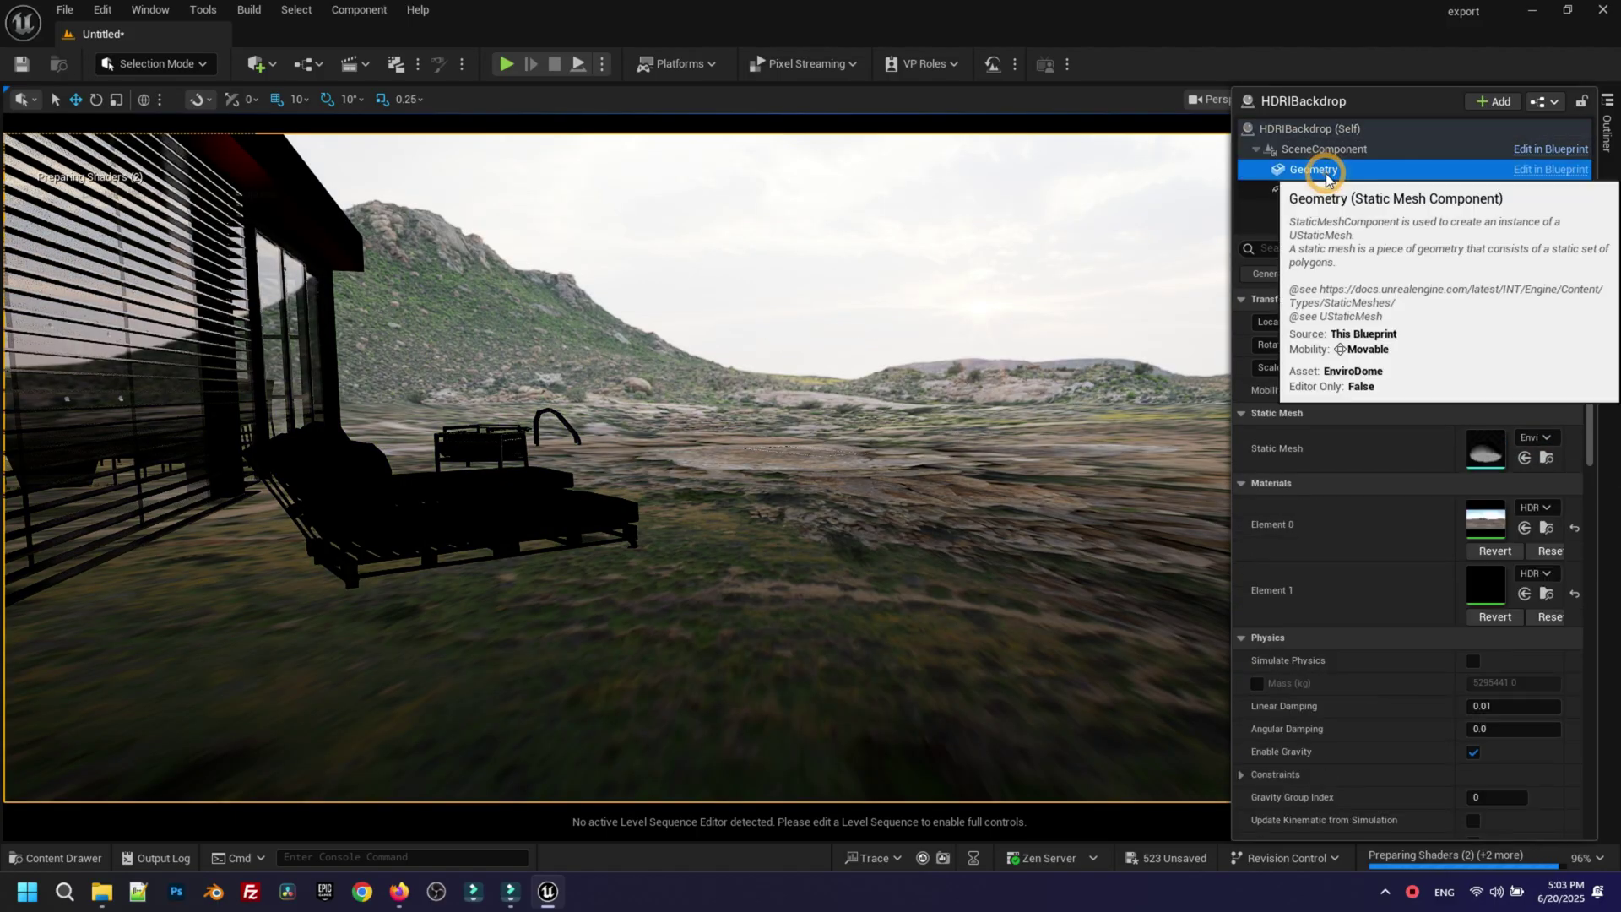
{"action": "left_click", "coordinate": [1534, 440]}
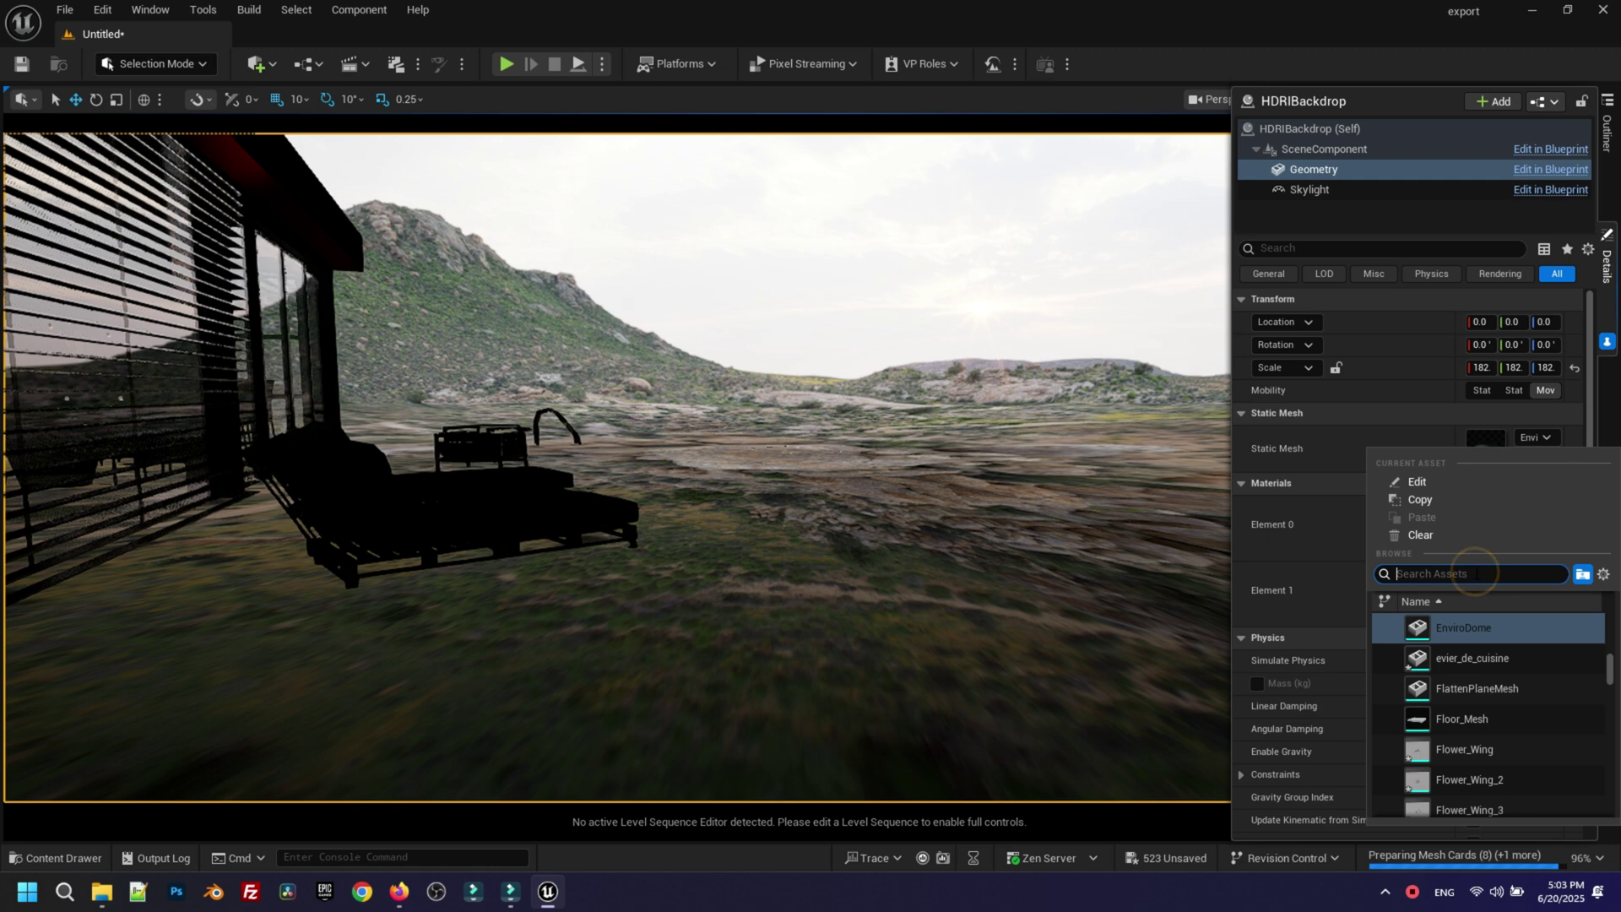
{"action": "type", "text": "sph"}
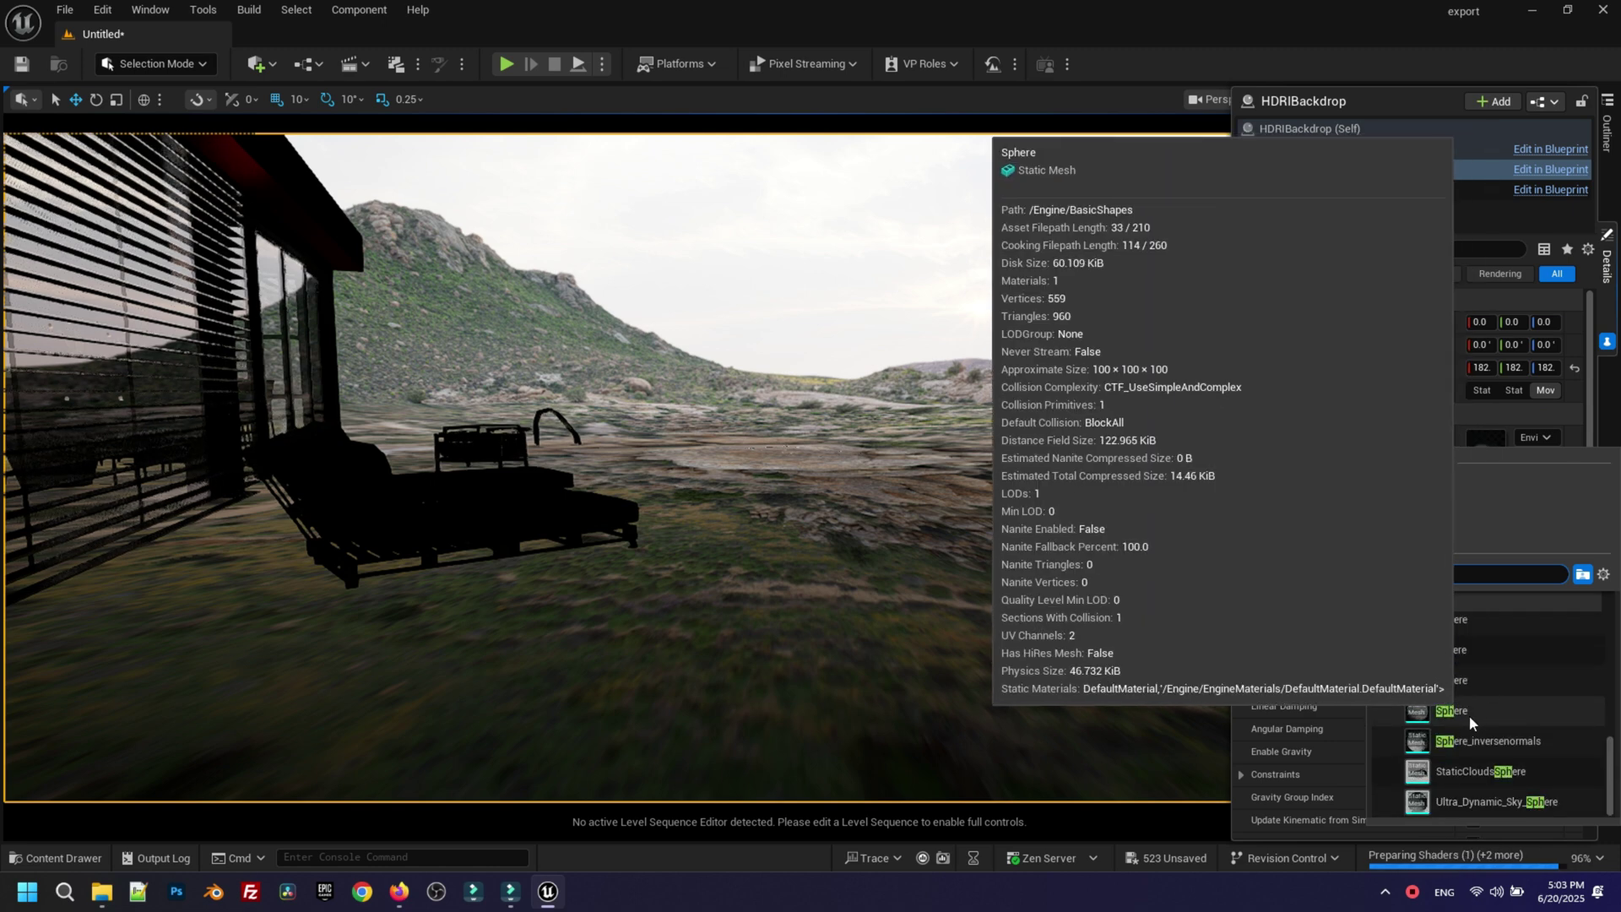
{"action": "left_click", "coordinate": [1469, 713]}
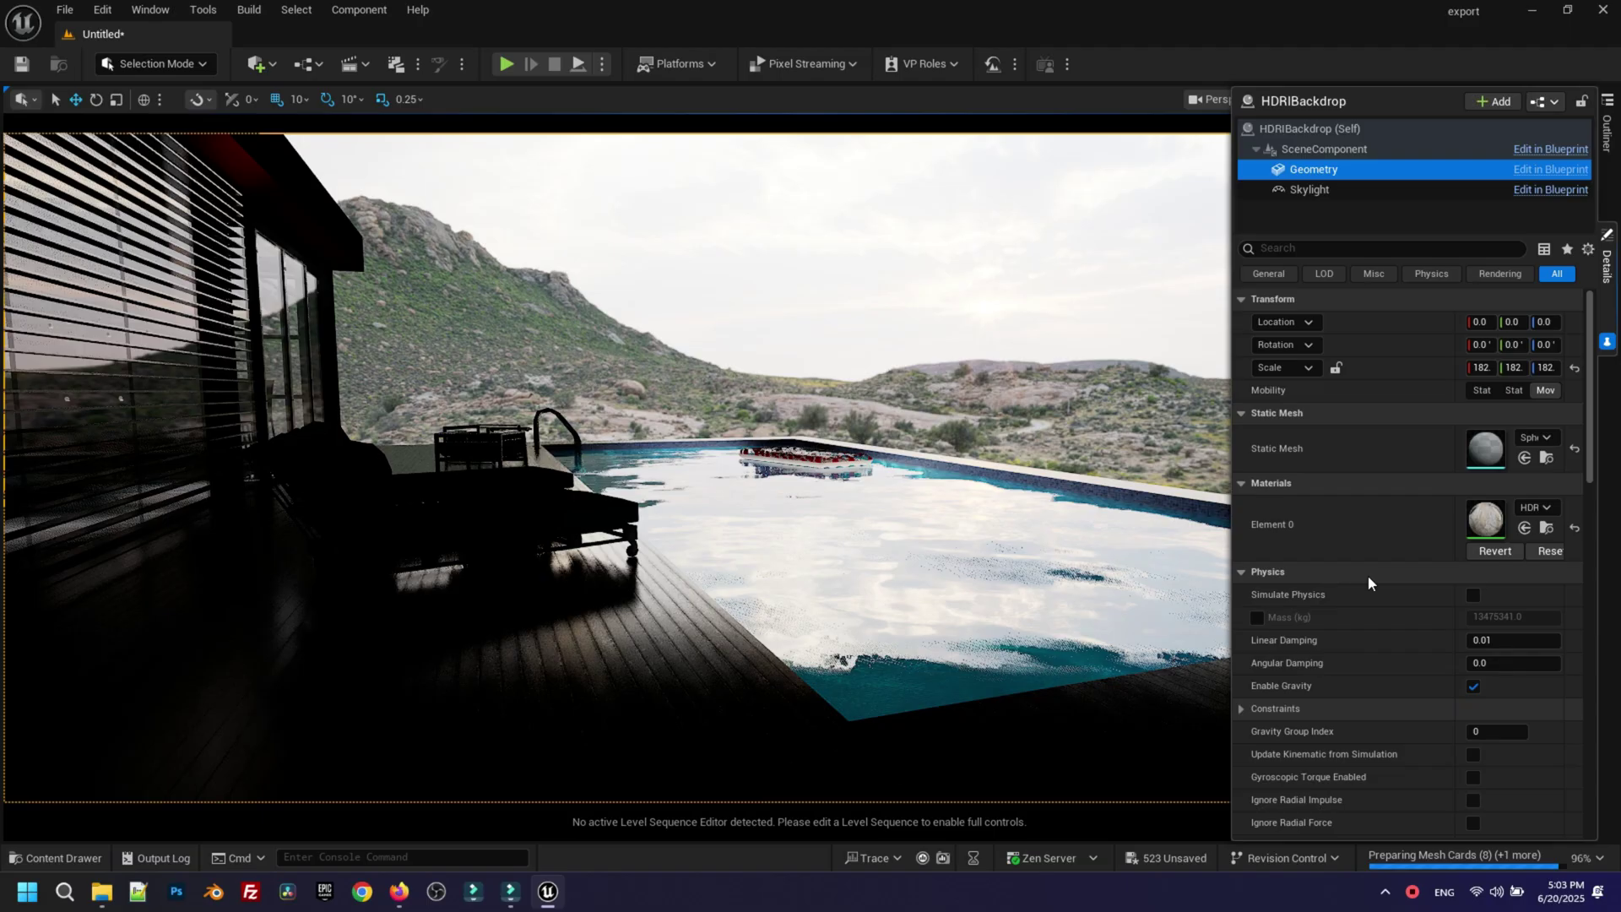
Step: Set the HDRIBackdrop Size to 15000 and Intensity to 0.2
{"action": "left_click", "coordinate": [1344, 132]}
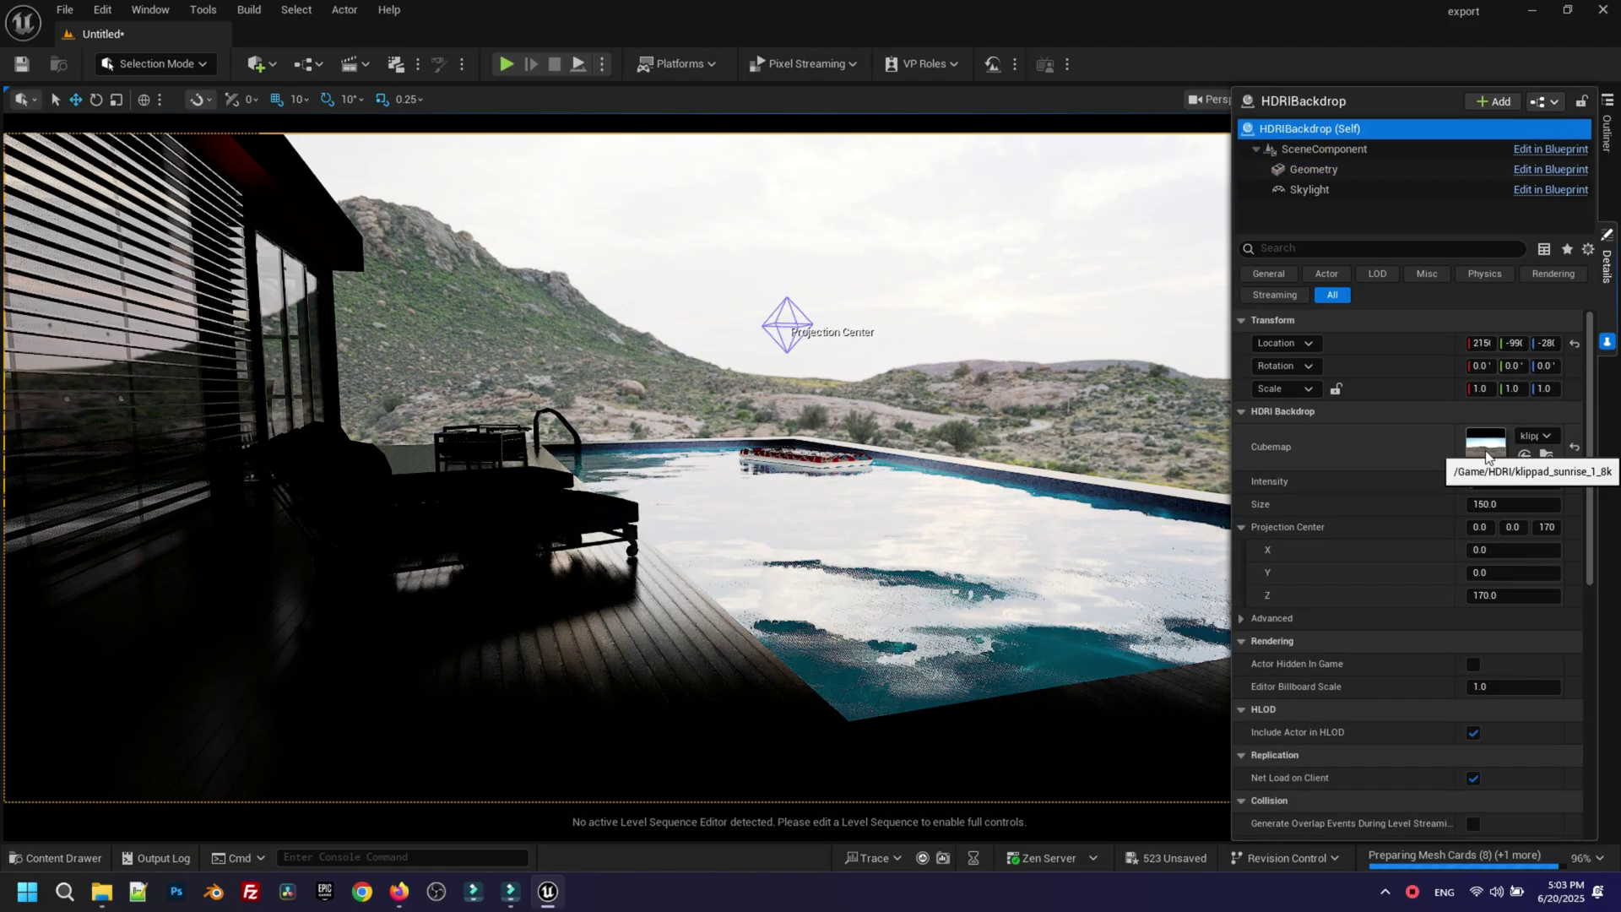
{"action": "left_click", "coordinate": [1490, 505]}
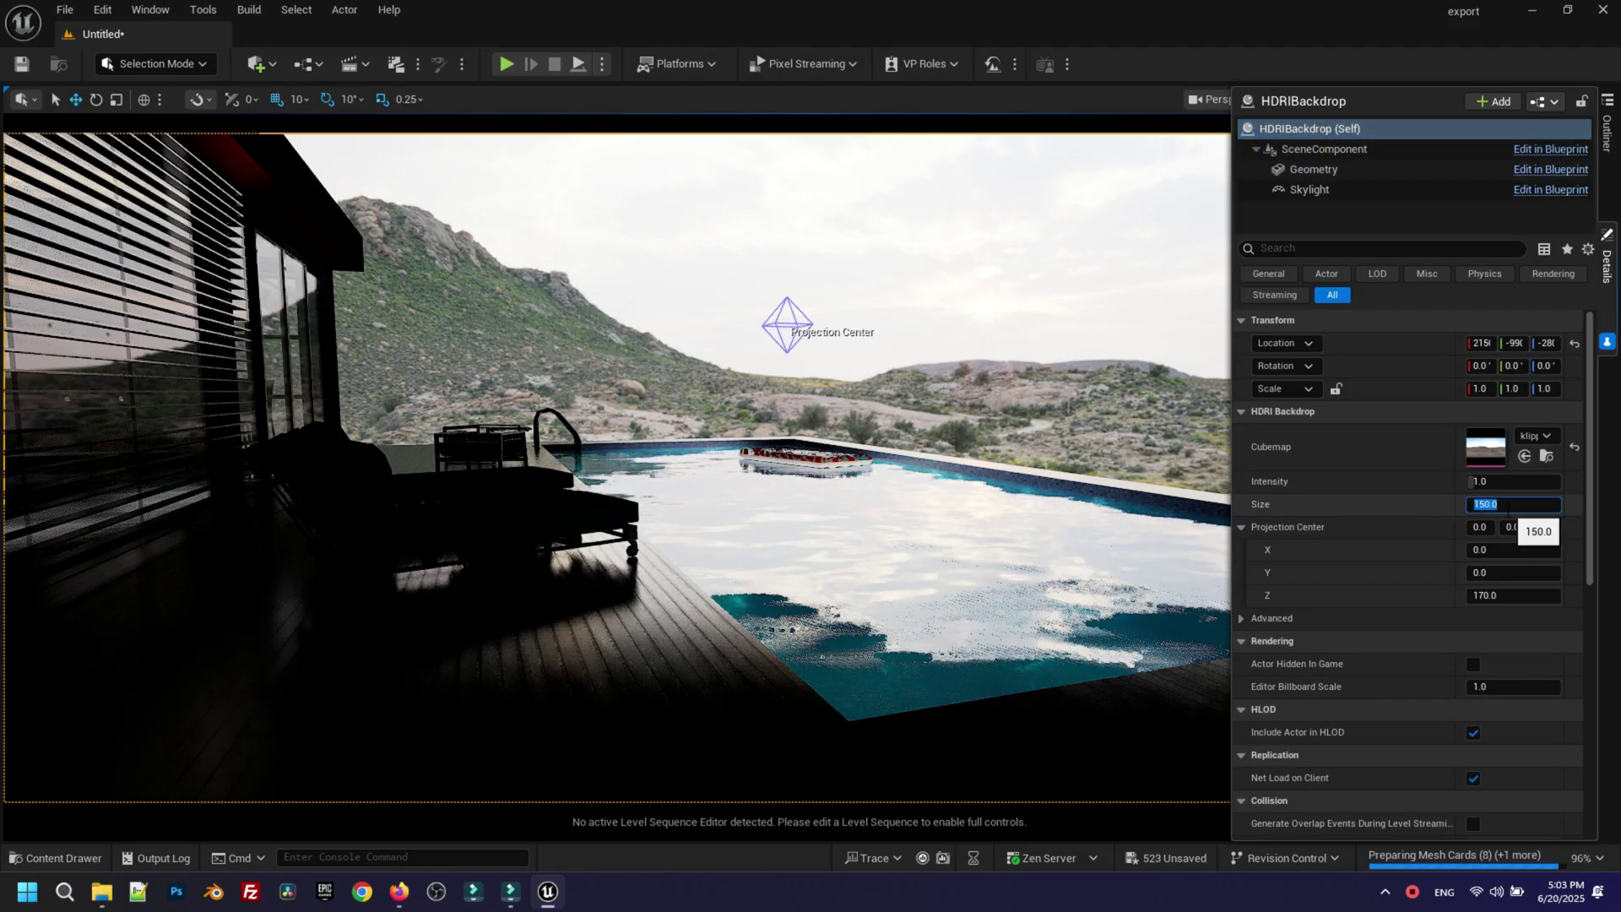
{"action": "type", "text": "15000"}
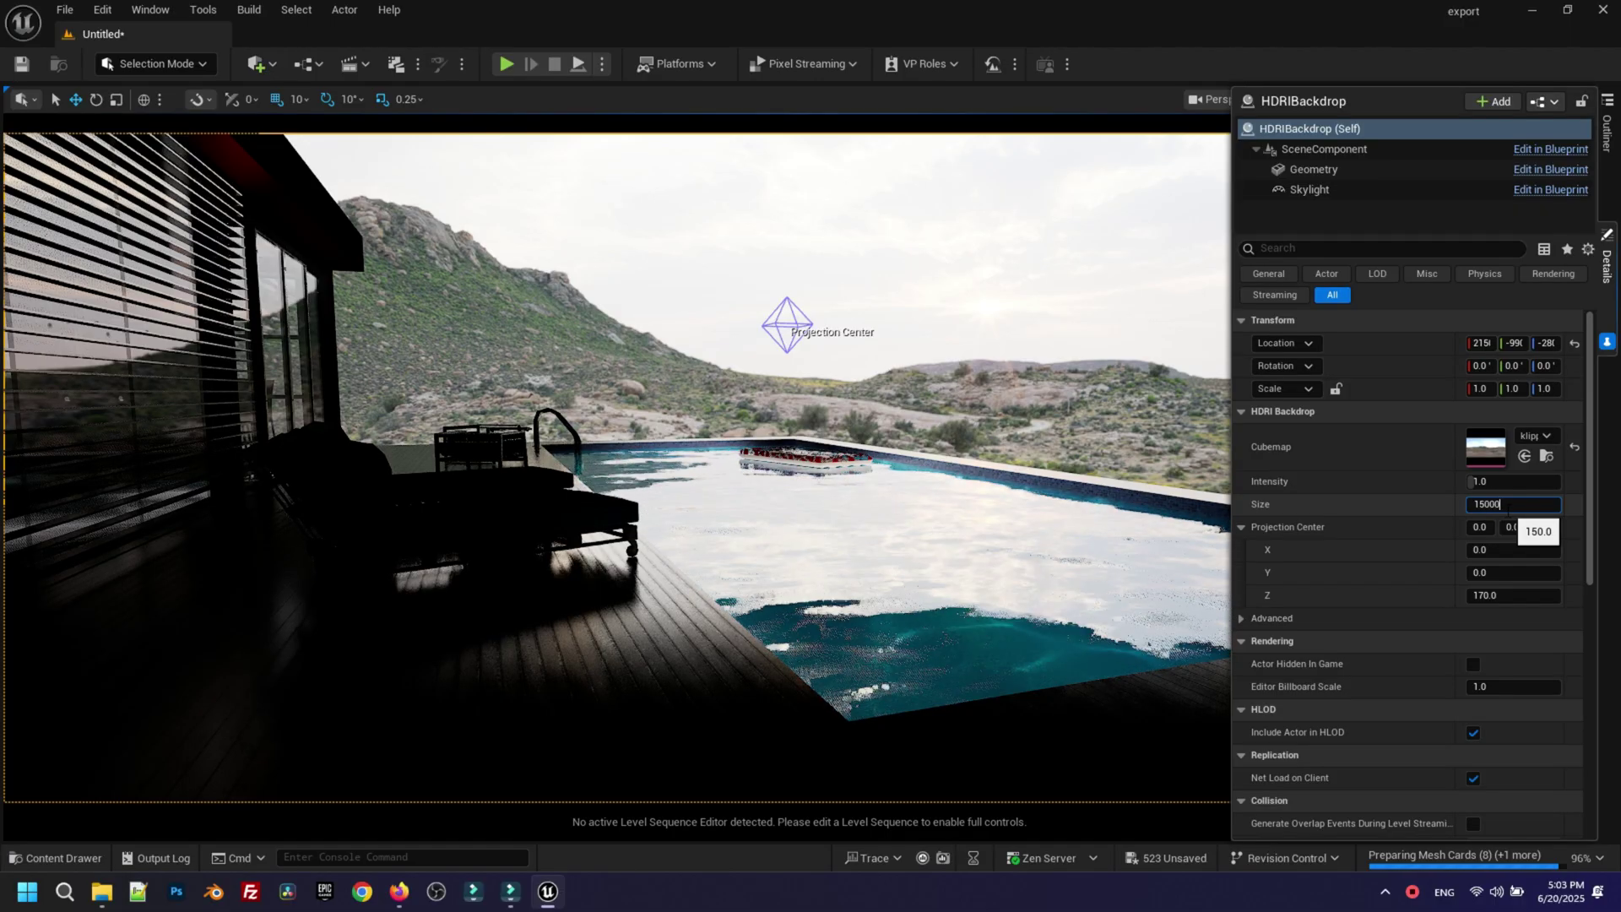
{"action": "key", "text": "Return"}
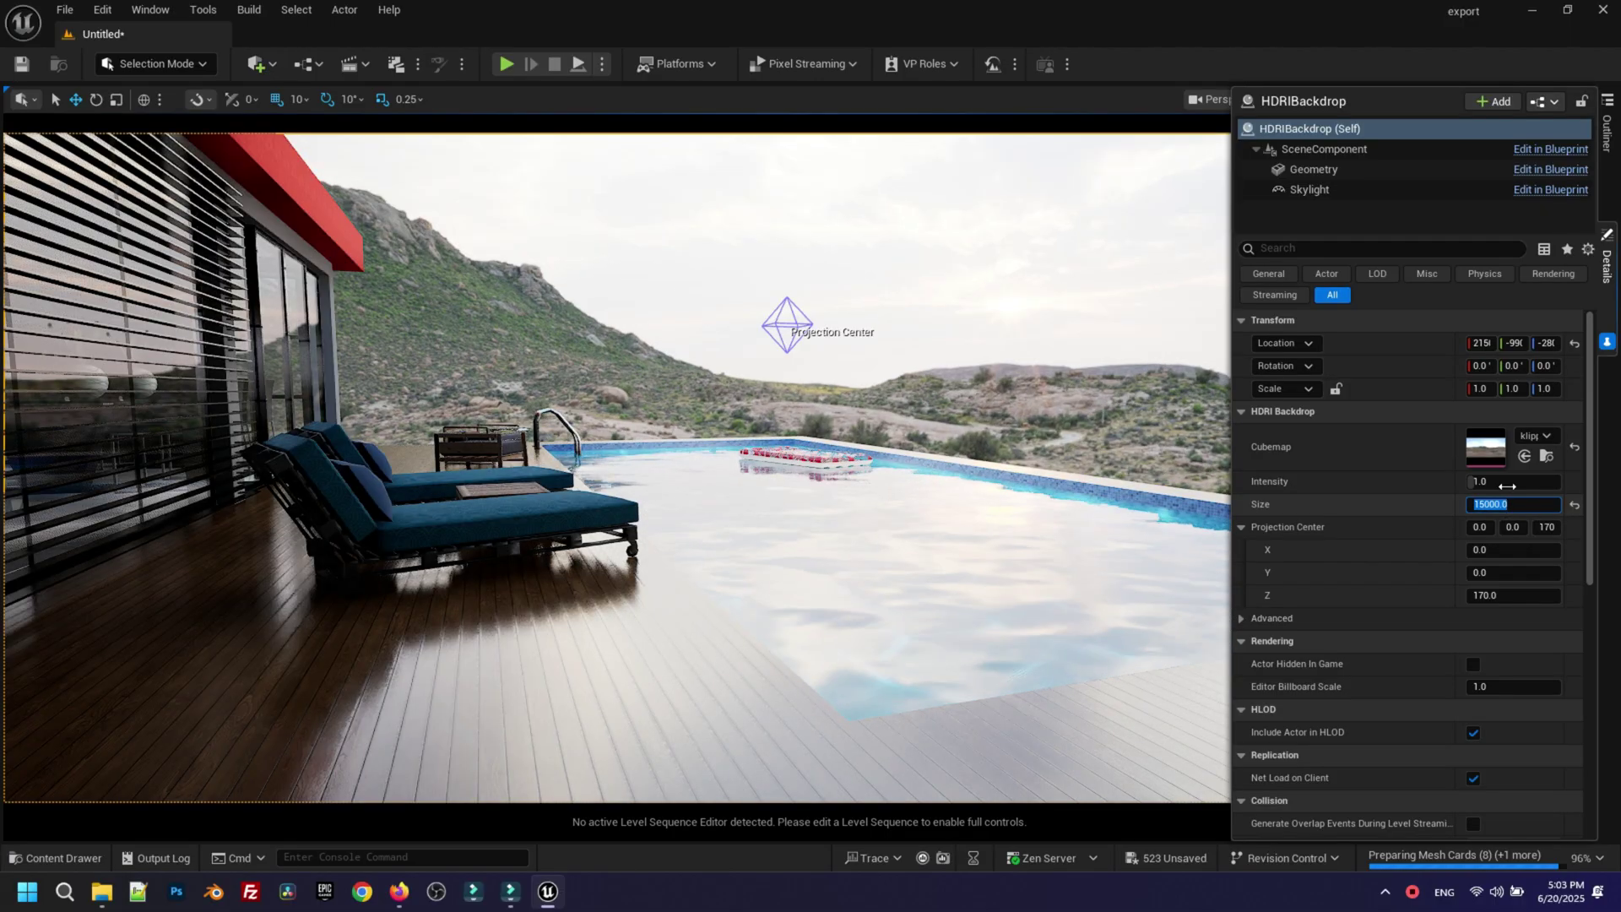
{"action": "left_click", "coordinate": [1489, 482]}
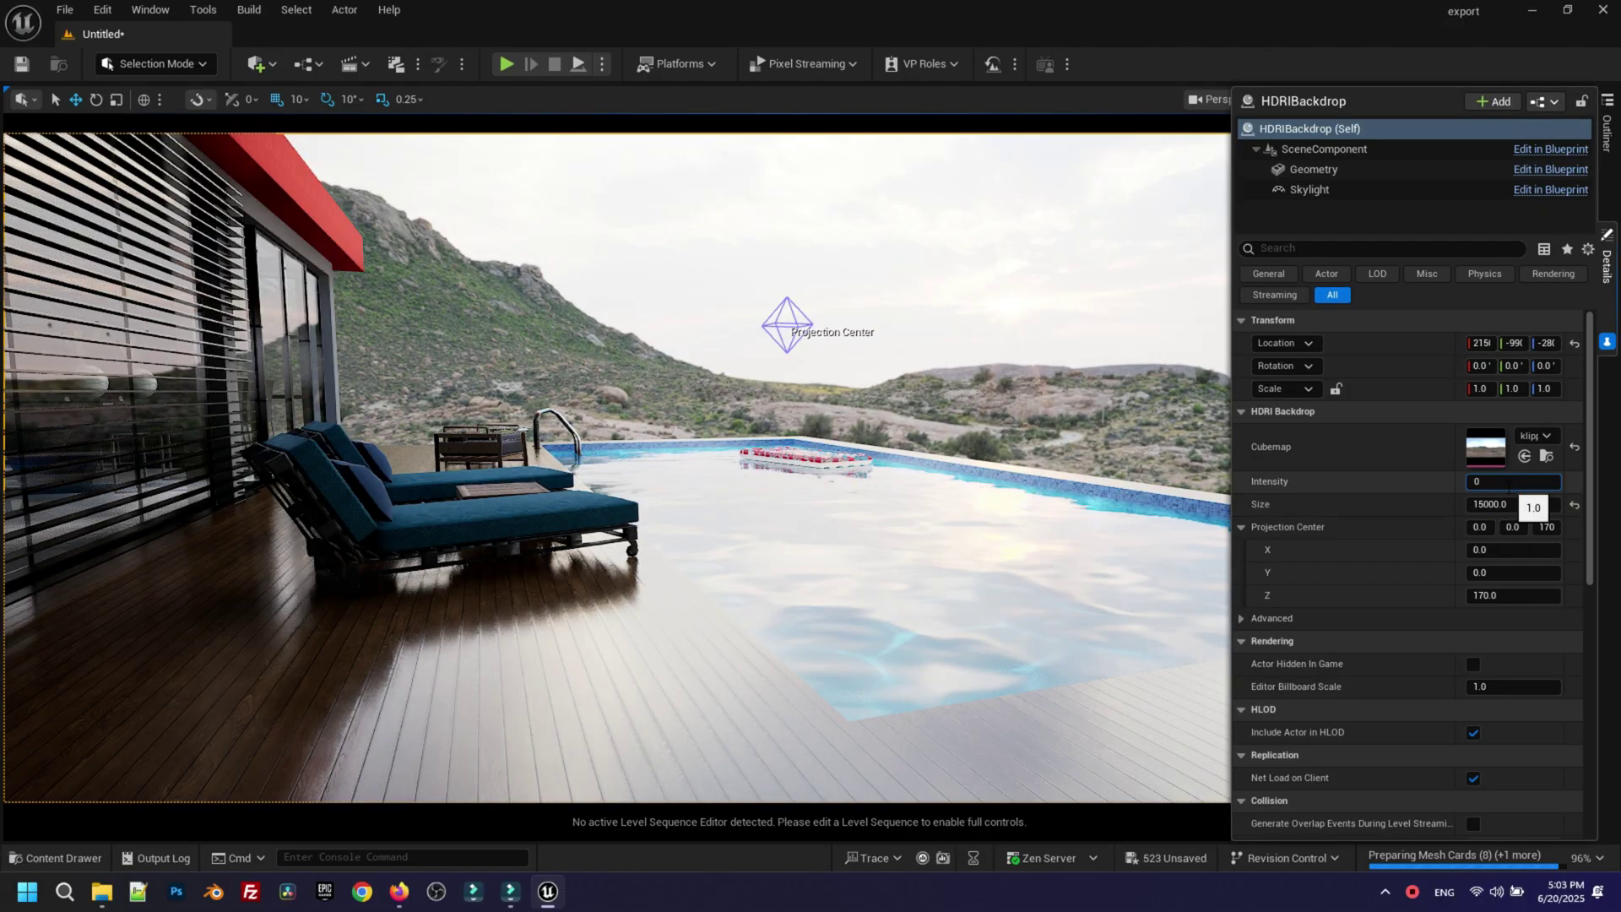
{"action": "type", "text": ".2"}
{"action": "key", "text": "Return"}
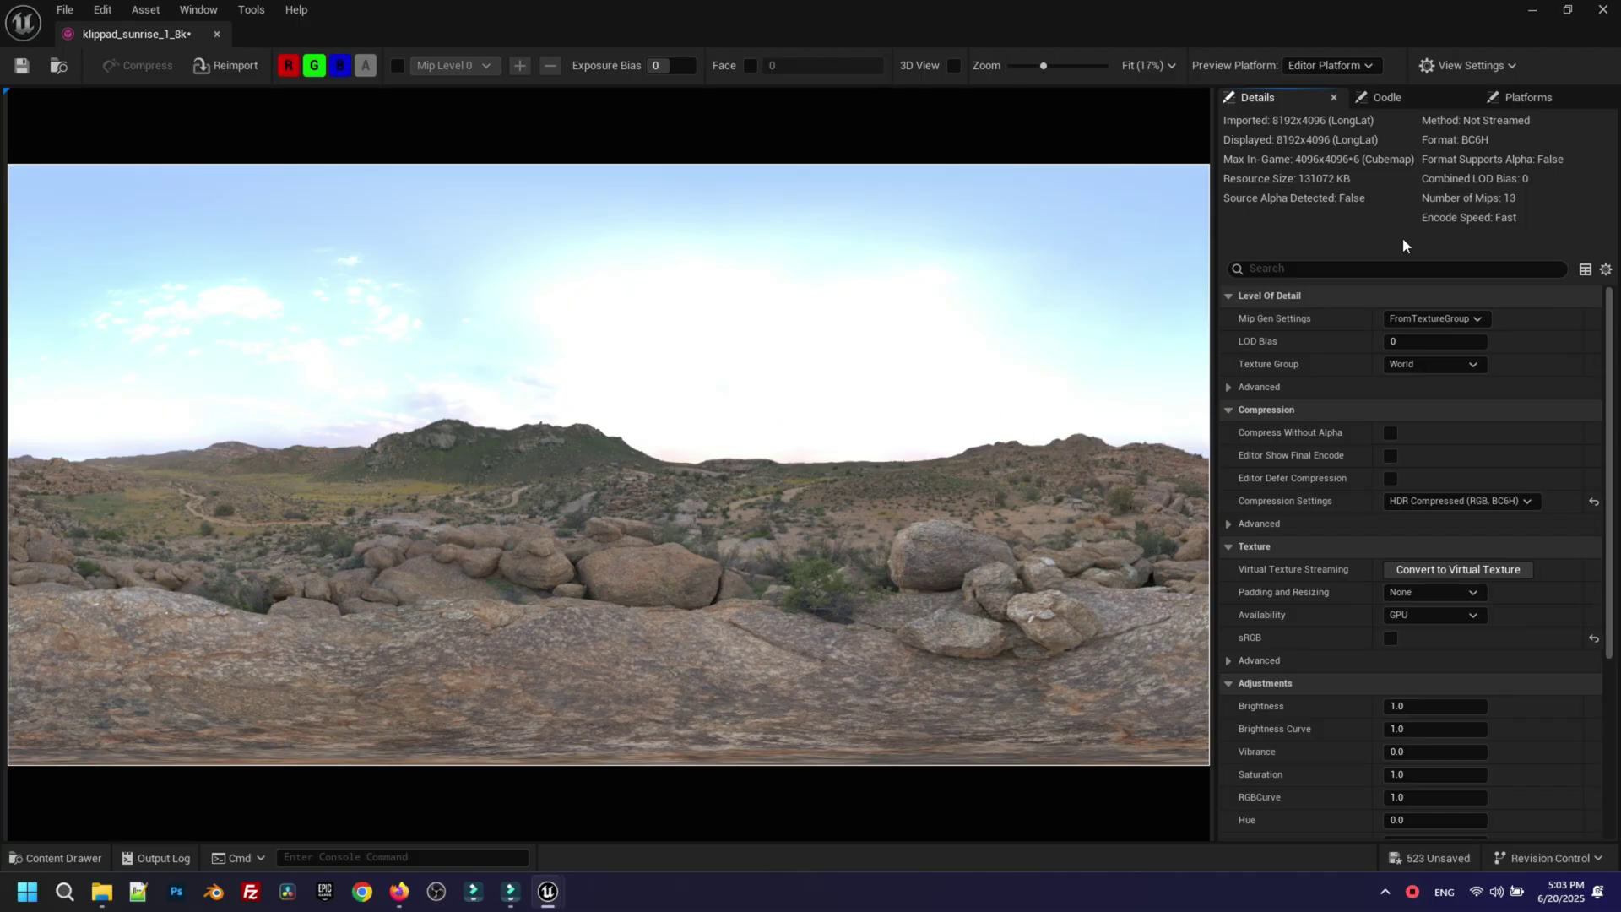
Step: Give the Klippad Sunrise texture NoMipmaps and Maximum Texture Size 8192, then save it
{"action": "left_click", "coordinate": [1457, 319]}
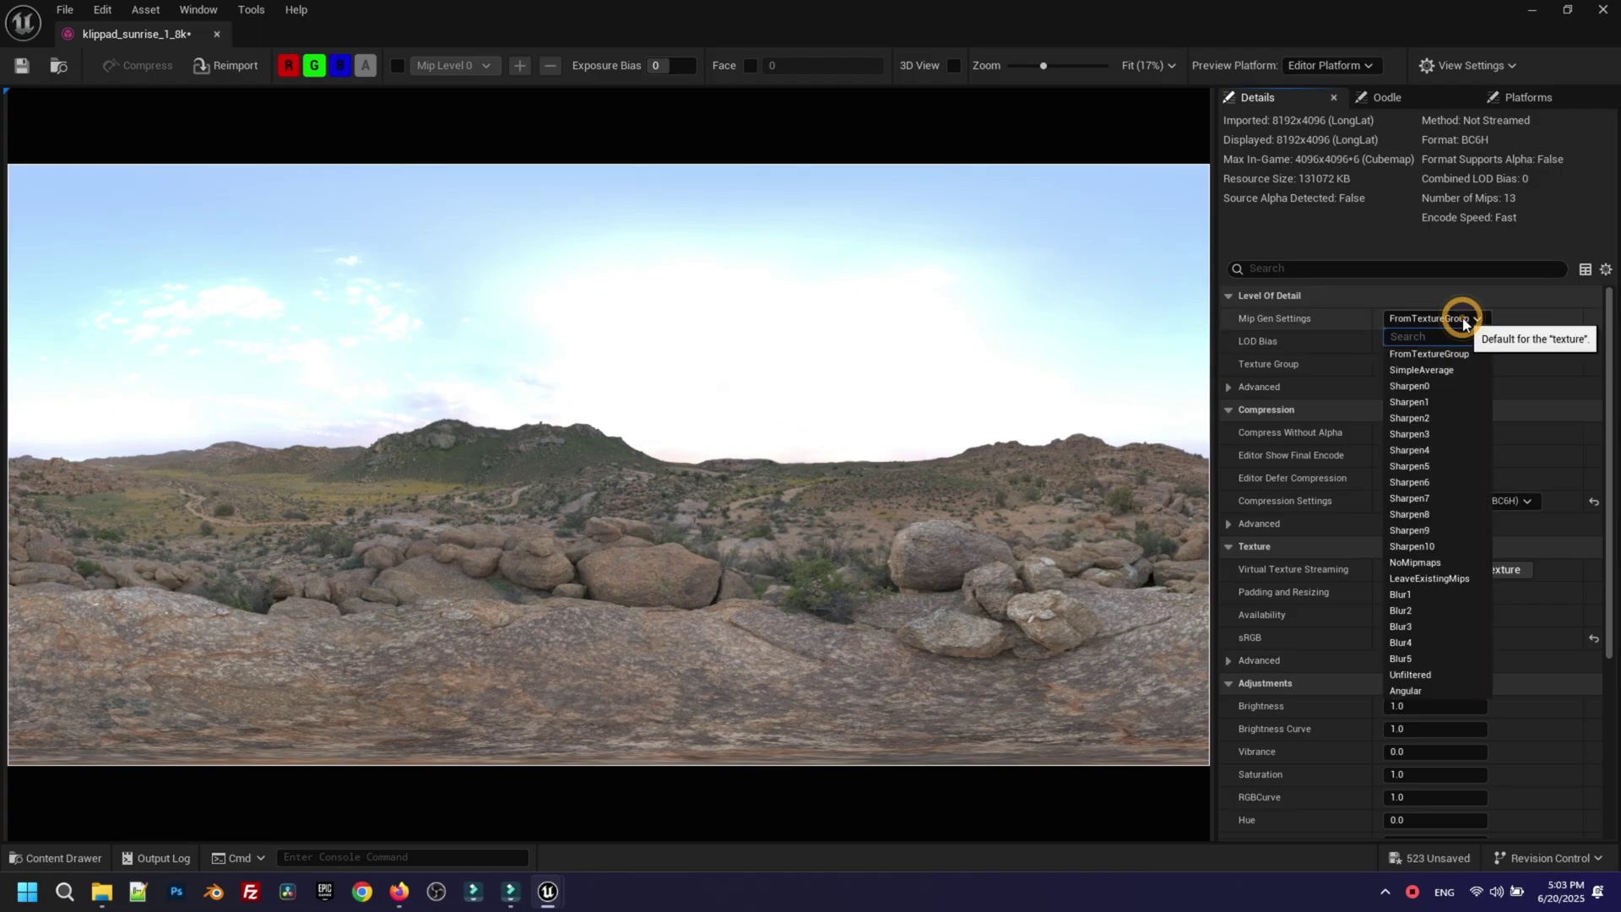
{"action": "left_click", "coordinate": [1431, 563]}
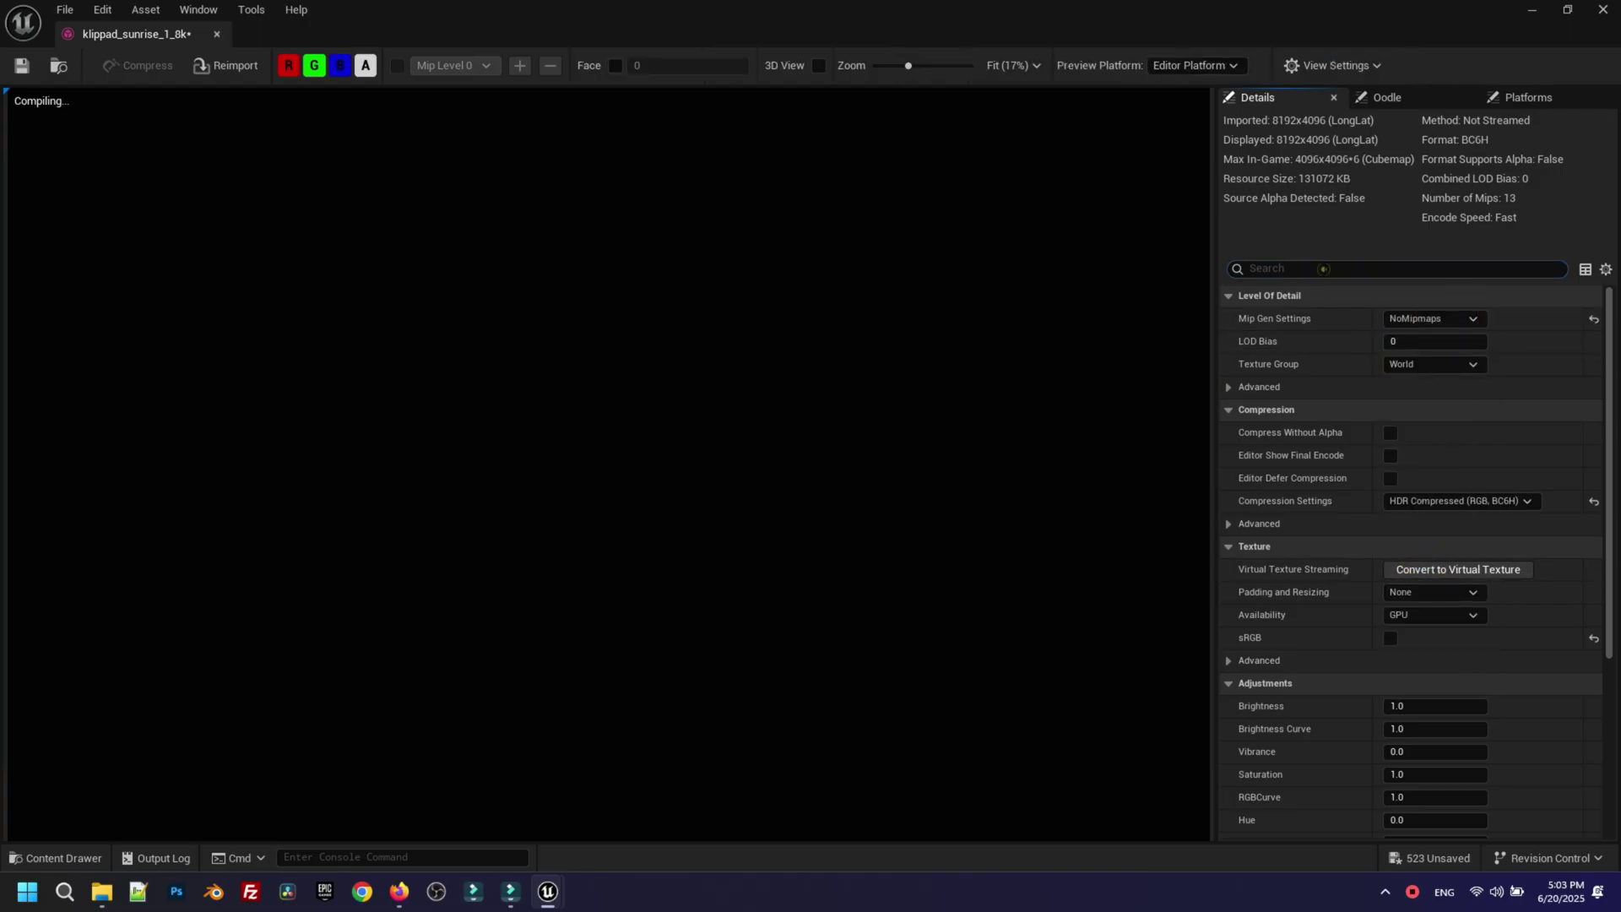
{"action": "left_click", "coordinate": [1397, 269]}
{"action": "type", "text": "ma"}
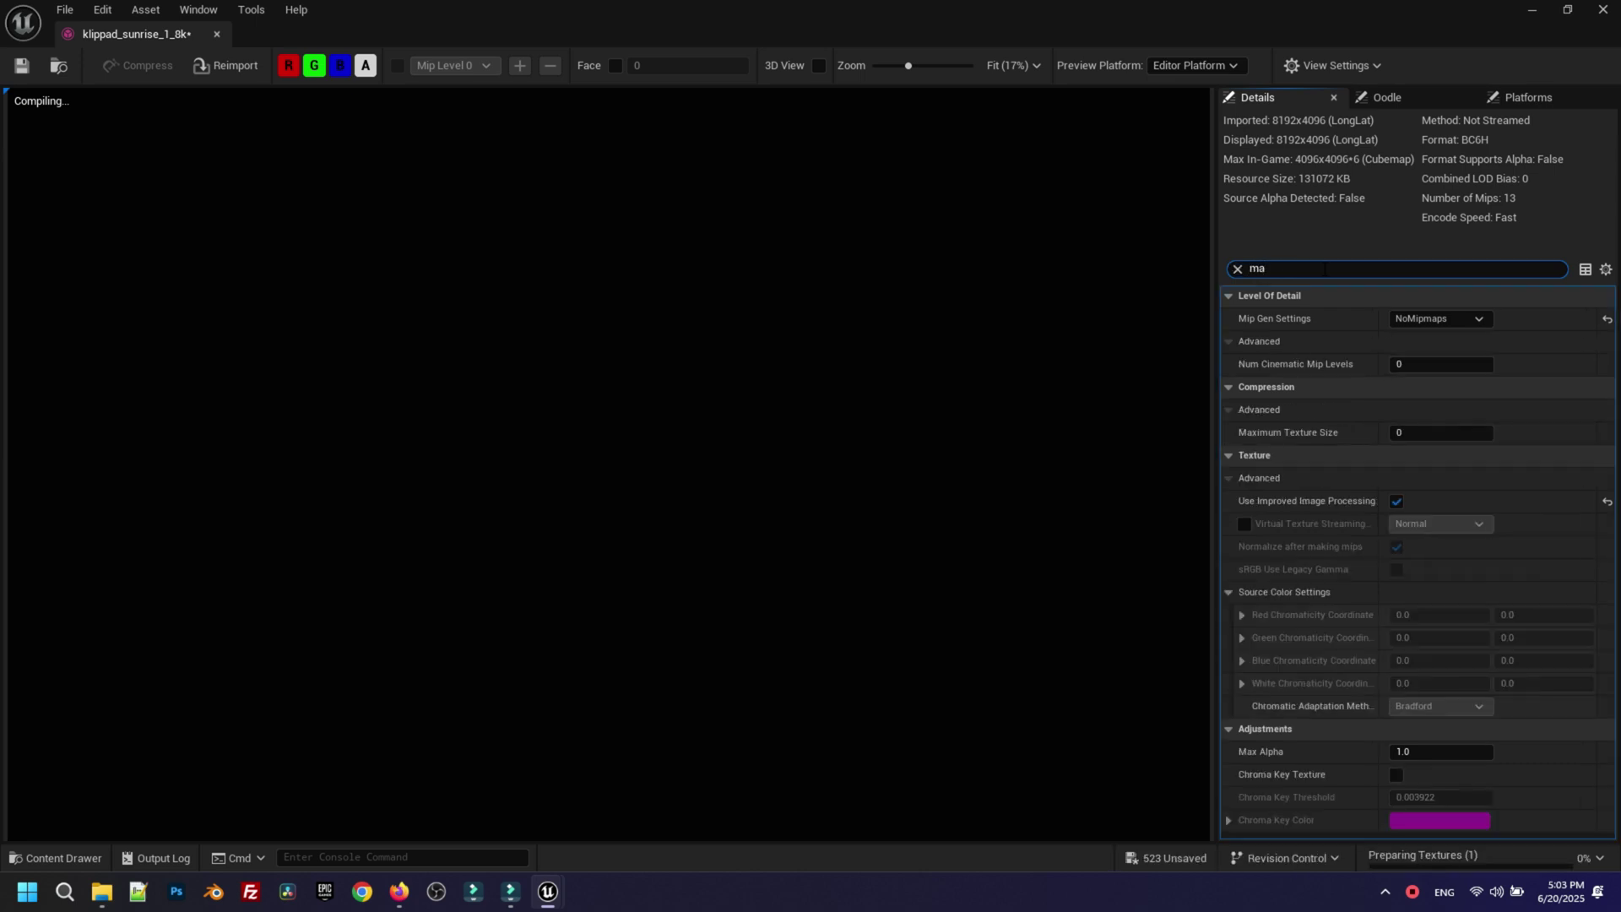
{"action": "type", "text": "x"}
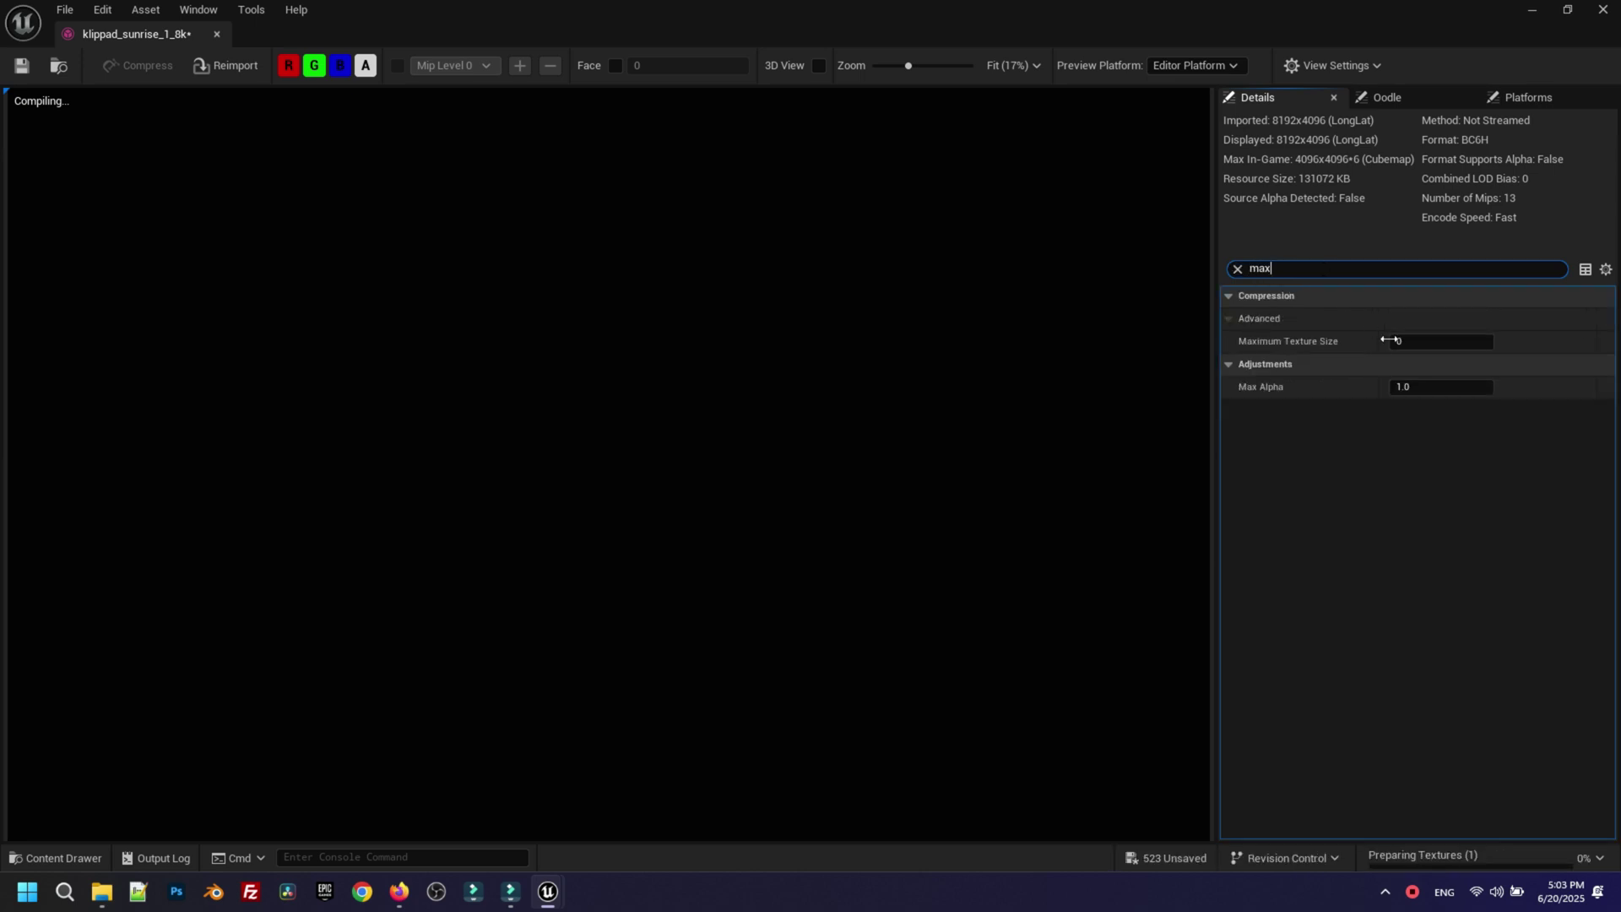
{"action": "left_click", "coordinate": [1394, 341]}
{"action": "type", "text": "8192"}
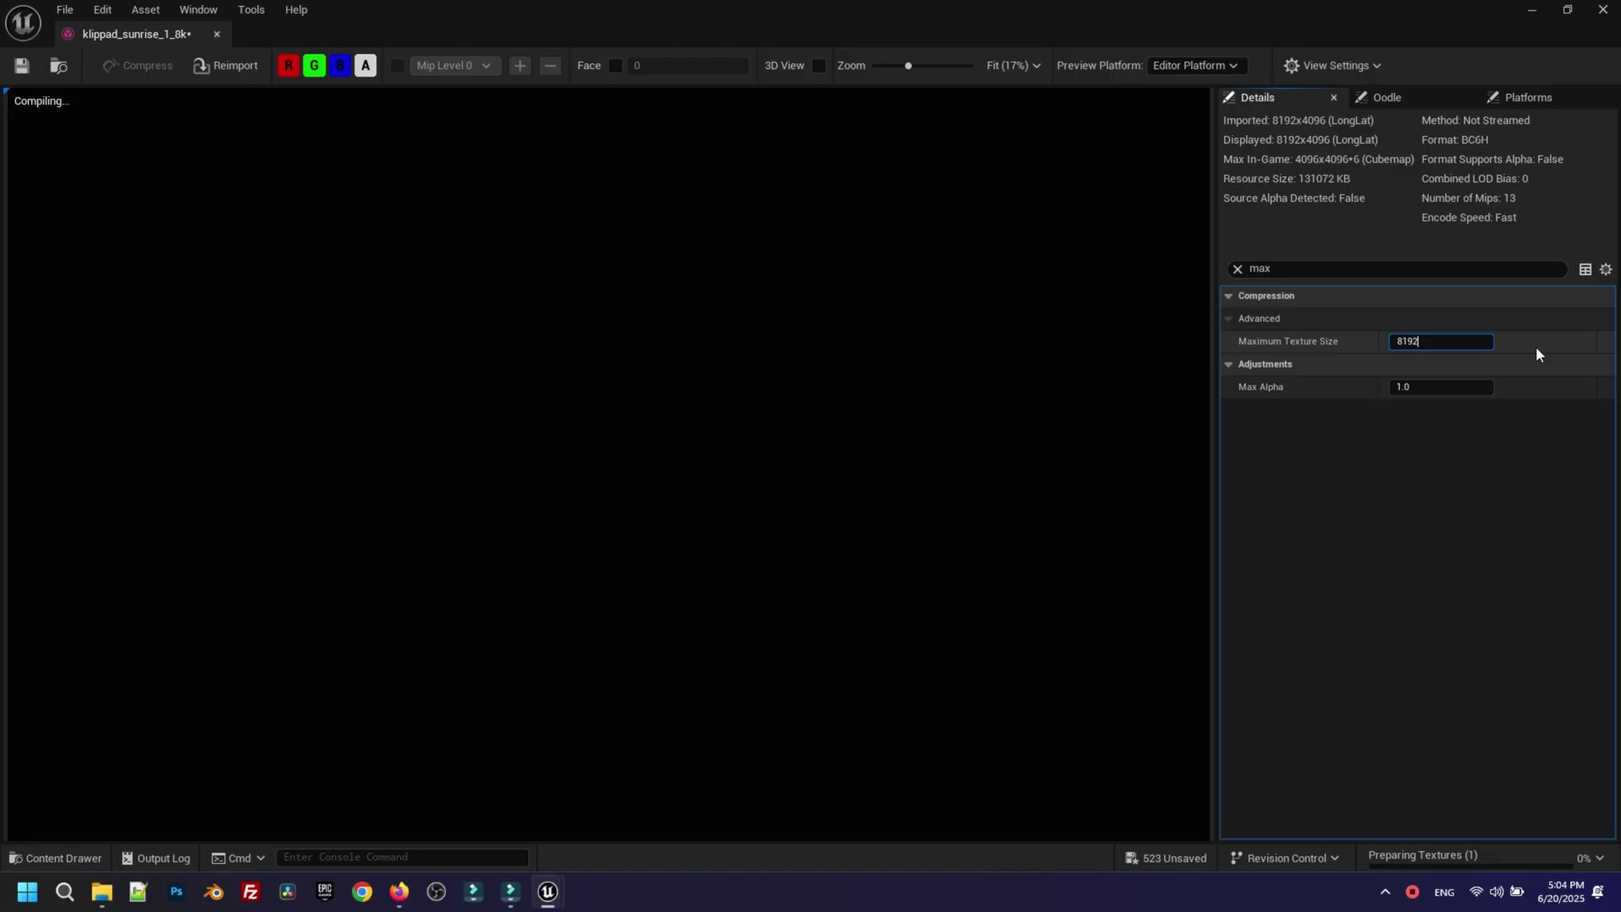
{"action": "left_click", "coordinate": [1537, 354]}
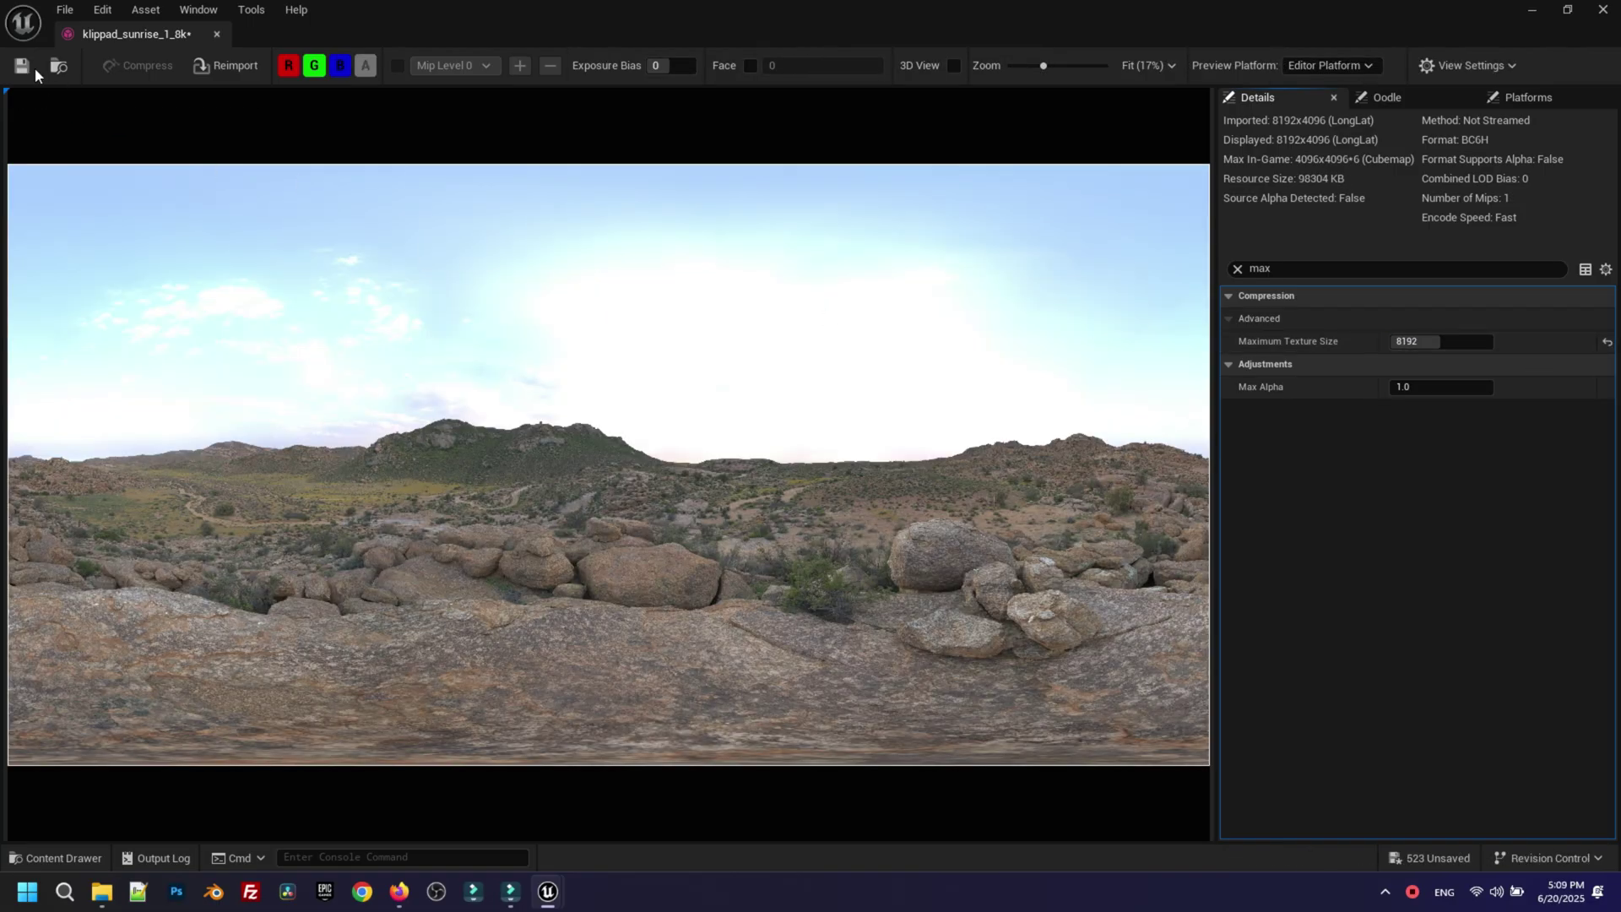
{"action": "left_click", "coordinate": [24, 67]}
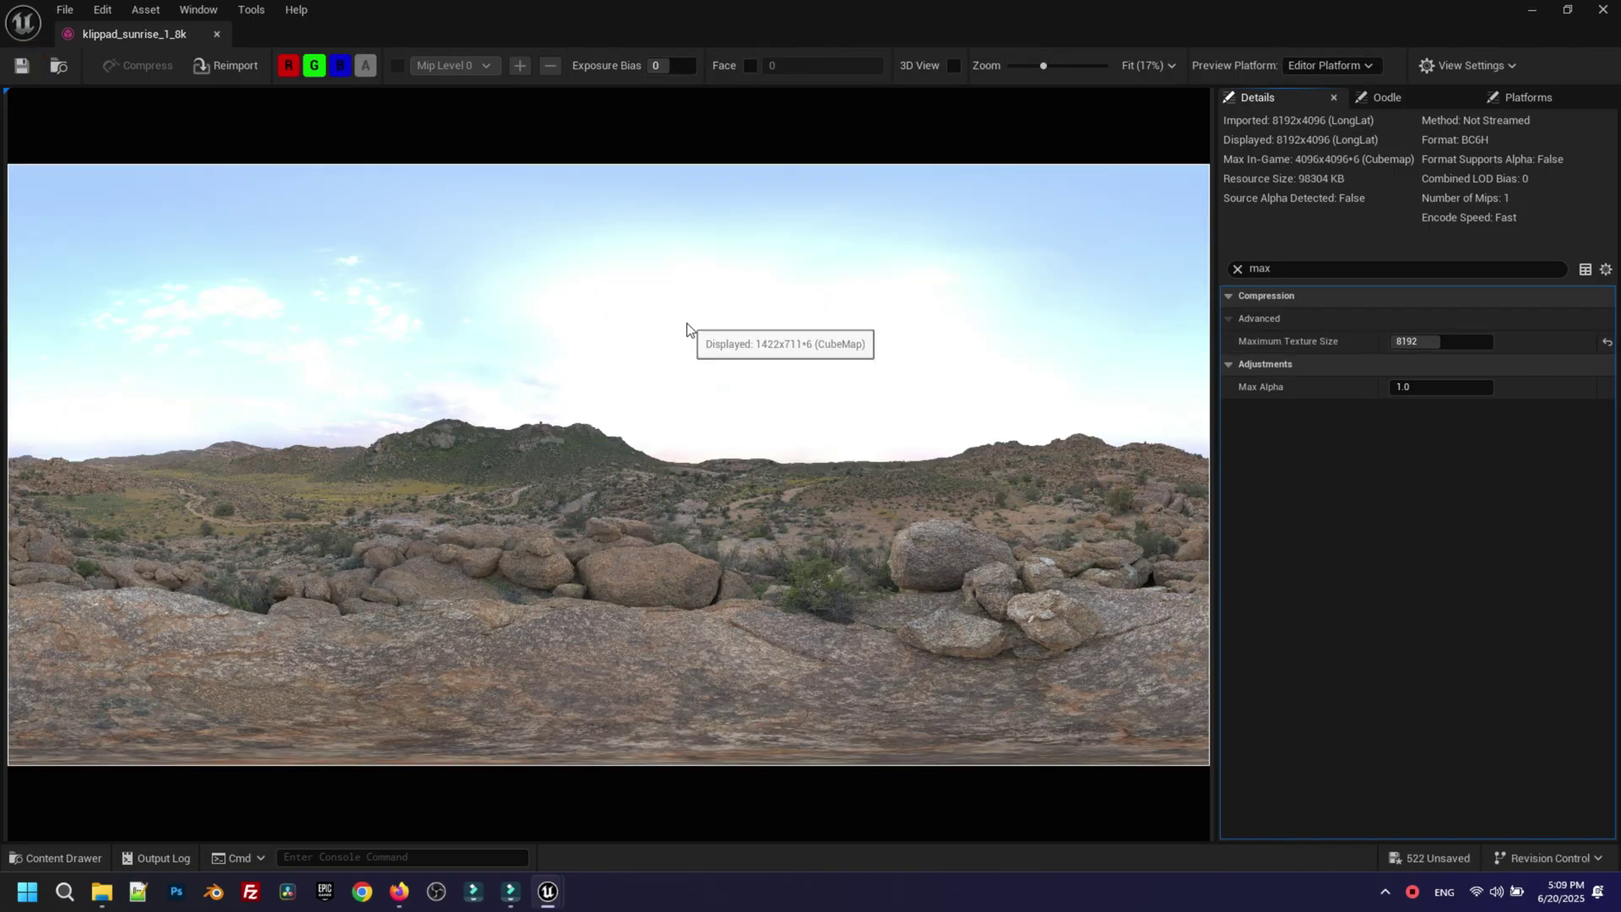
Step: Close the texture editor and drop a Post Process Volume into the pool scene
{"action": "left_click", "coordinate": [1600, 10]}
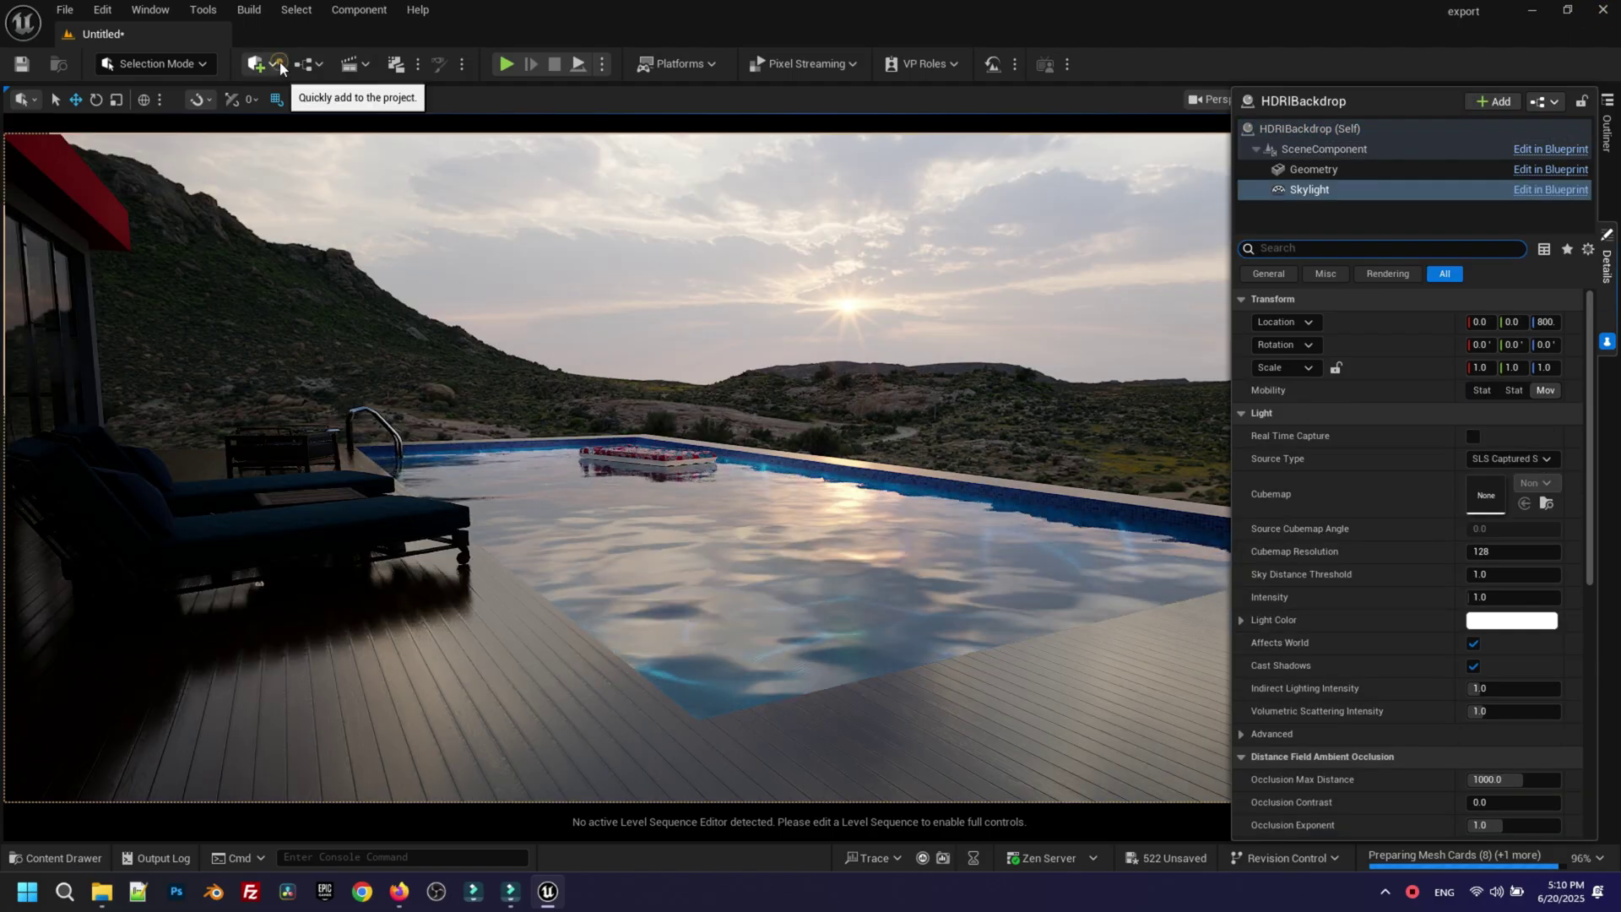
{"action": "left_click", "coordinate": [280, 61]}
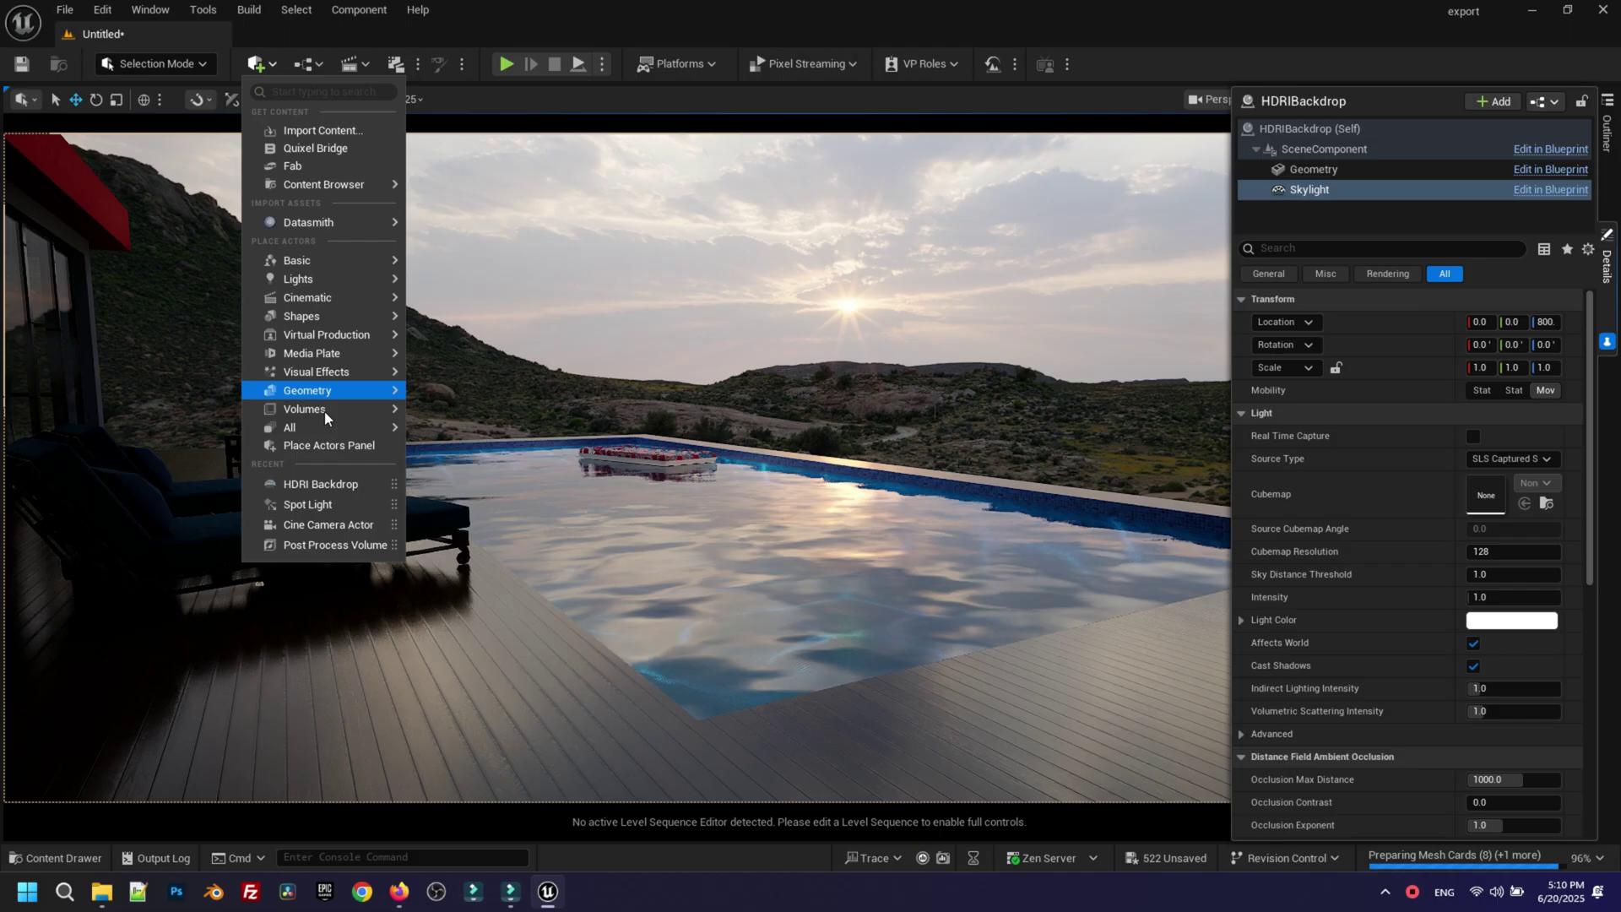
{"action": "mouse_move", "coordinate": [305, 409]}
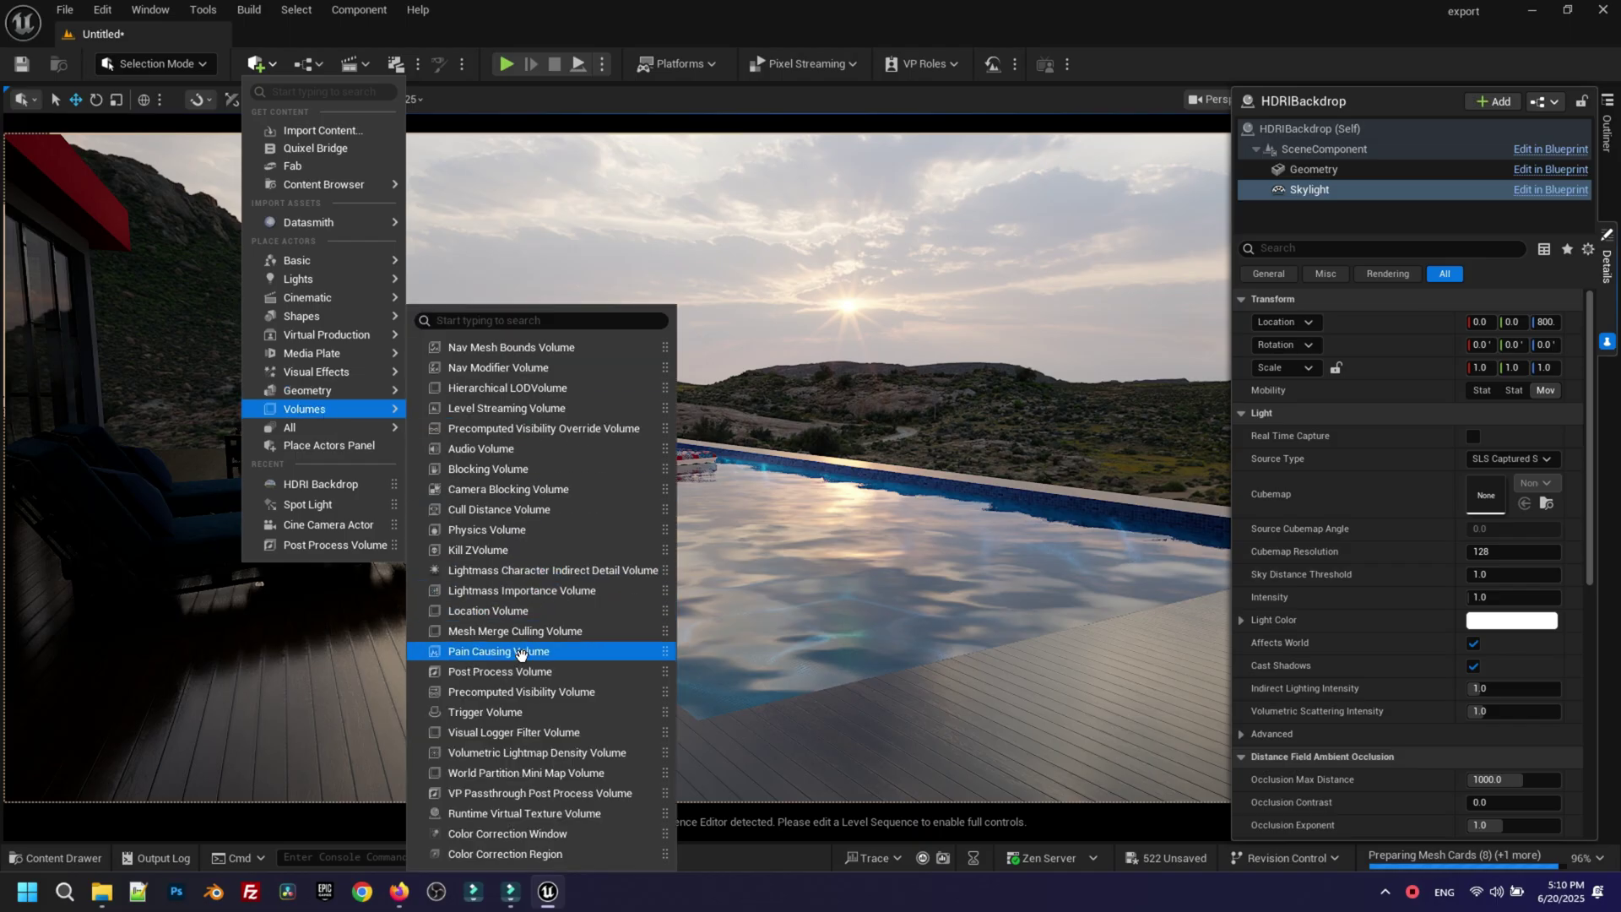
{"action": "left_click", "coordinate": [520, 670]}
{"action": "left_click_drag", "start_coordinate": [784, 603], "coordinate": [798, 550]}
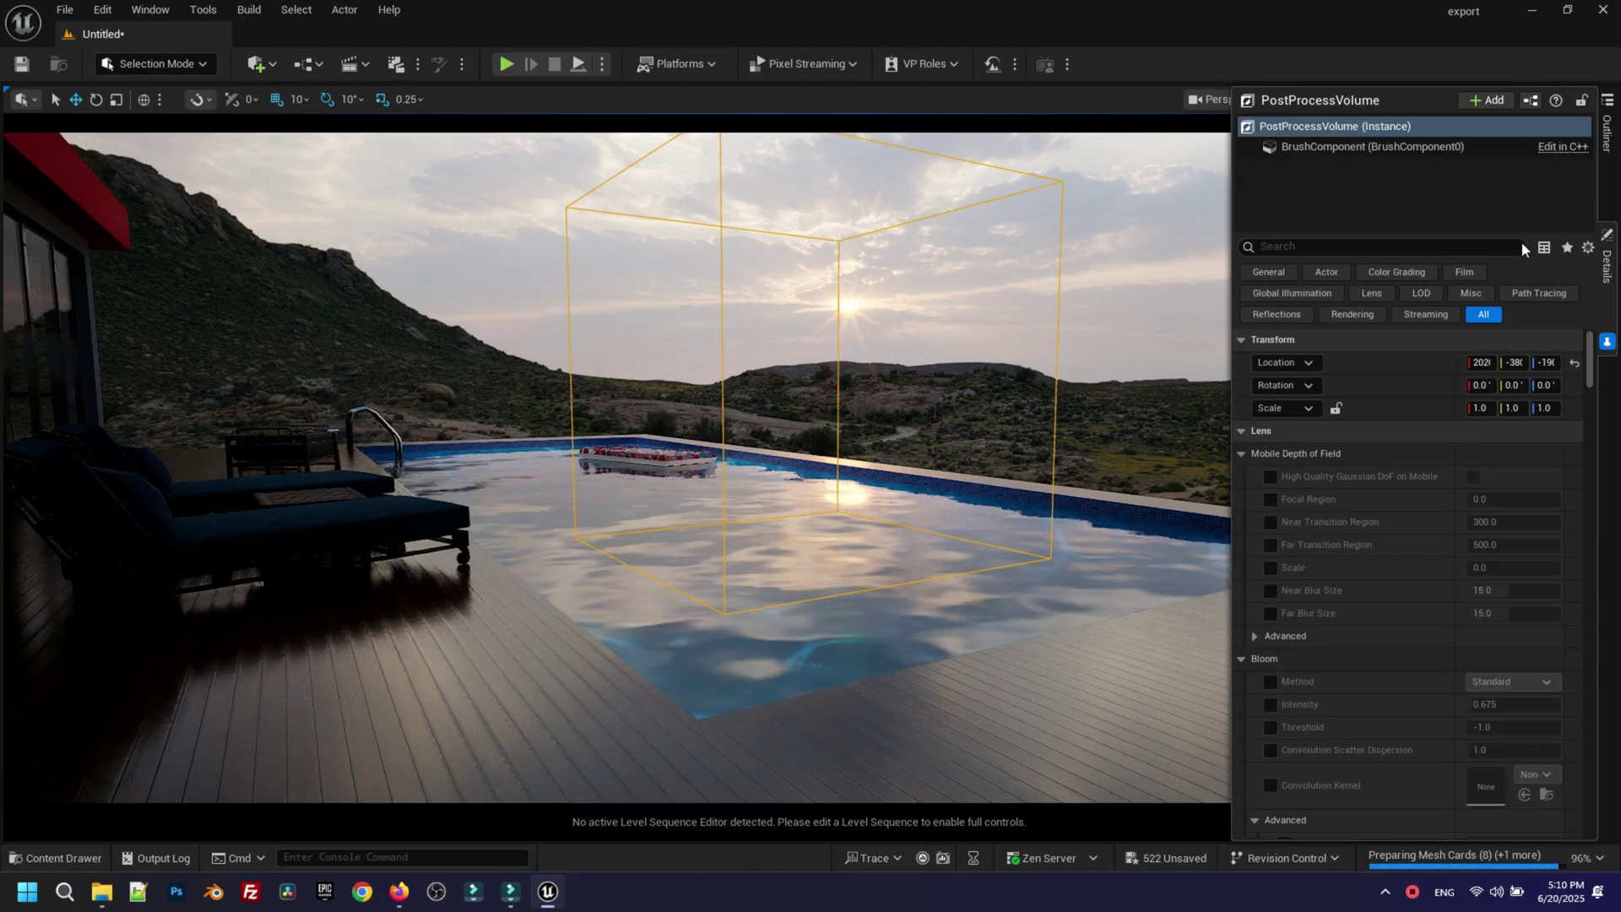
Step: Enable Infinite Extent (Unbound) on the PostProcessVolume via an 'unb' search
{"action": "left_click", "coordinate": [1335, 246]}
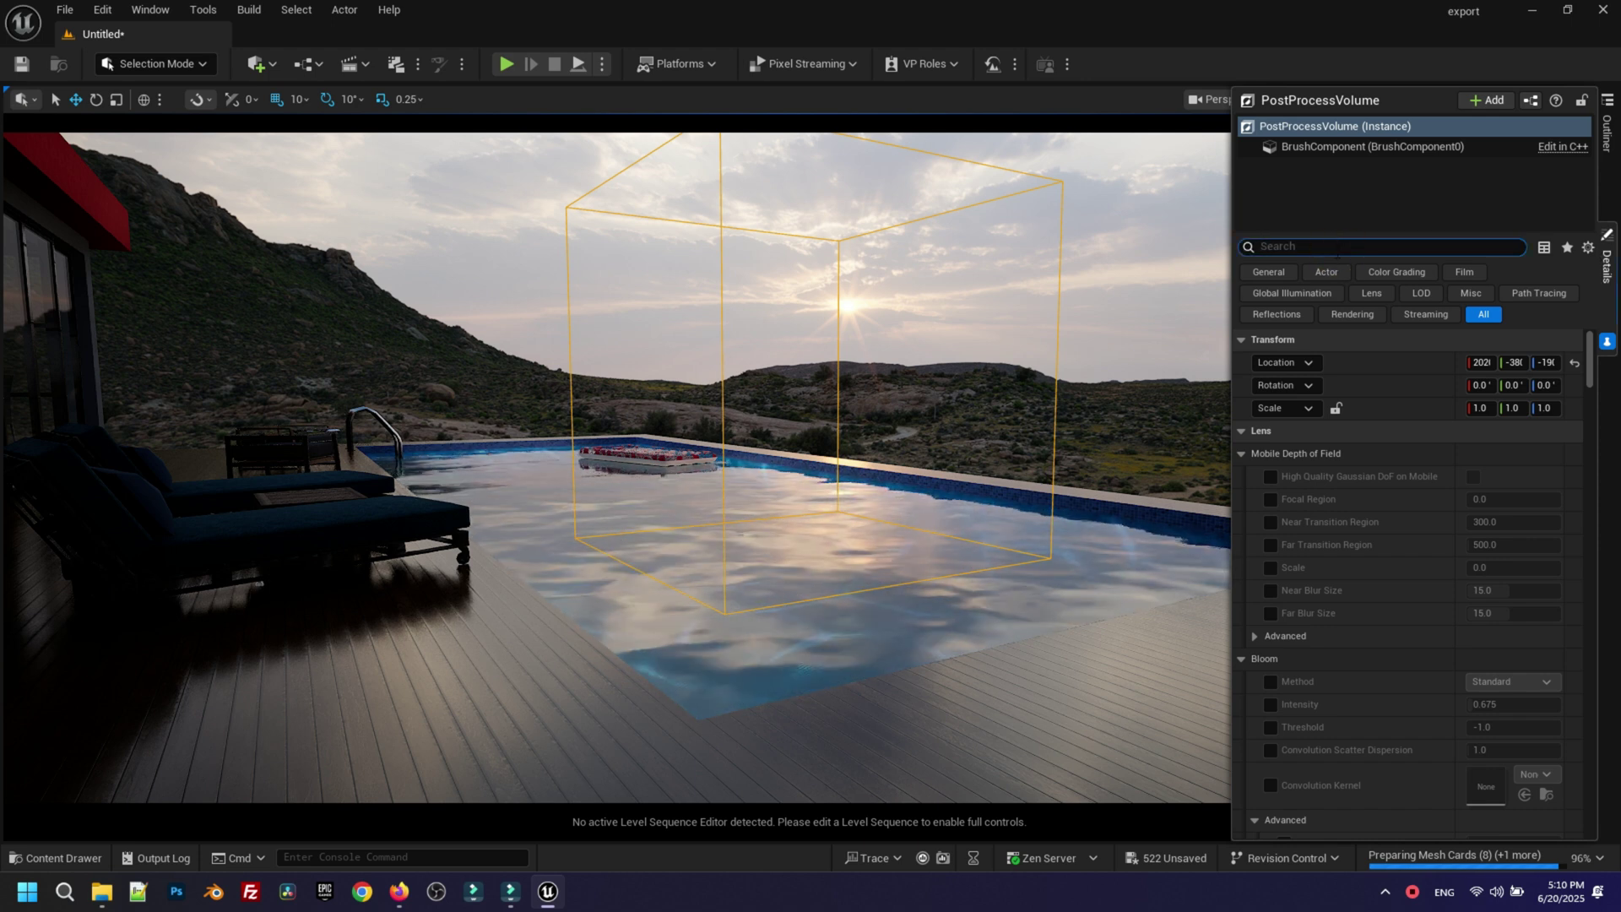
{"action": "type", "text": "wunb"}
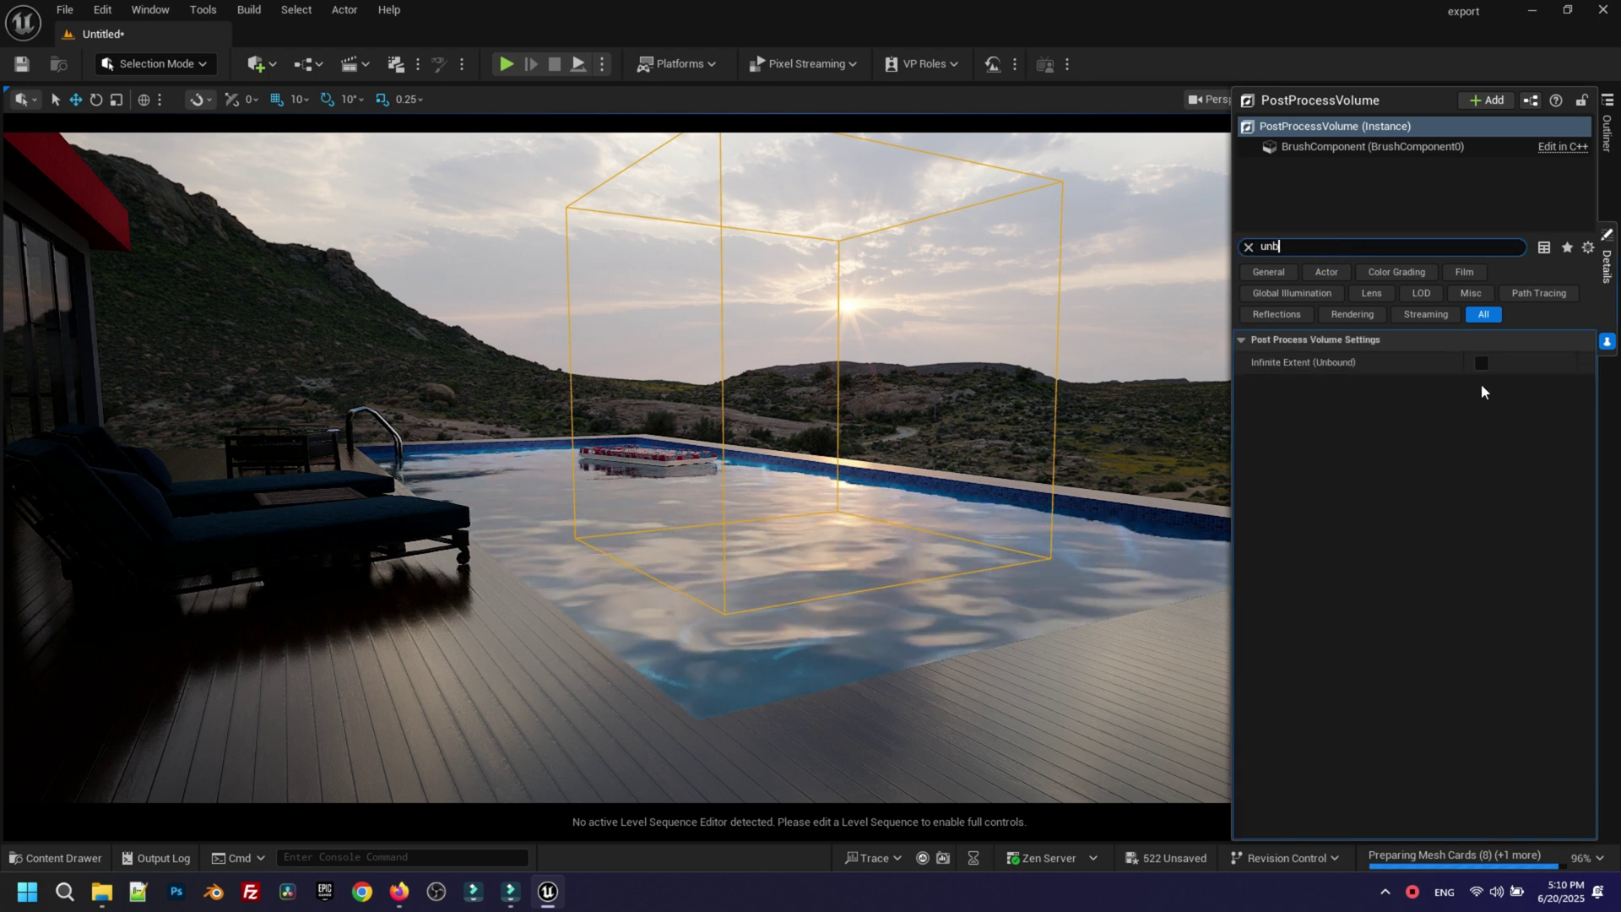
{"action": "left_click", "coordinate": [1481, 364]}
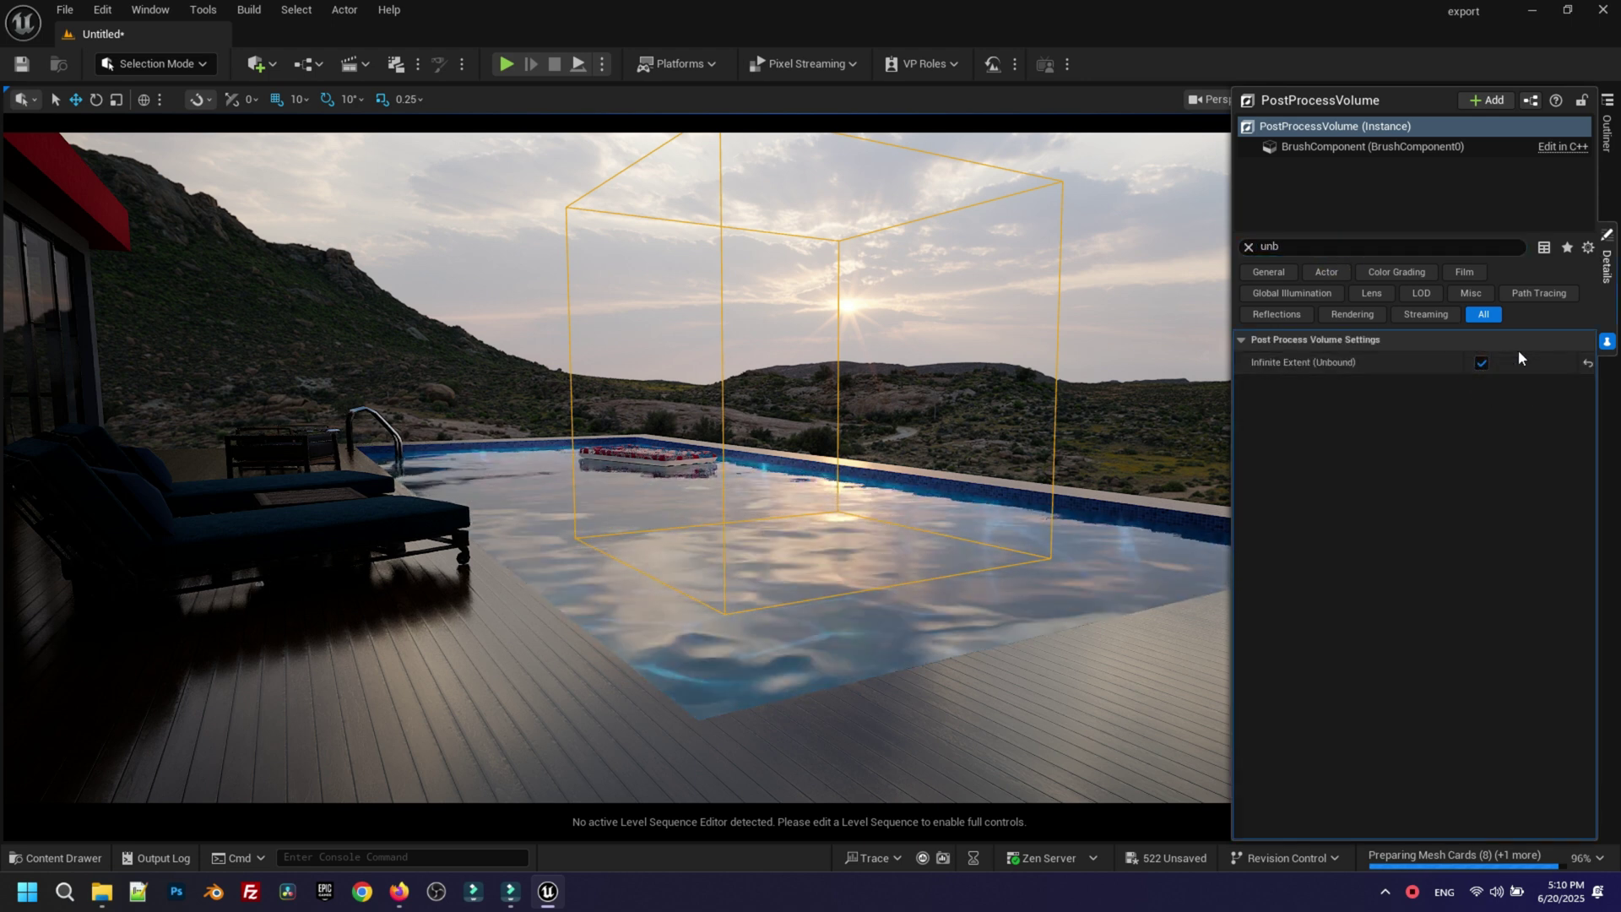
{"action": "left_click", "coordinate": [1320, 246]}
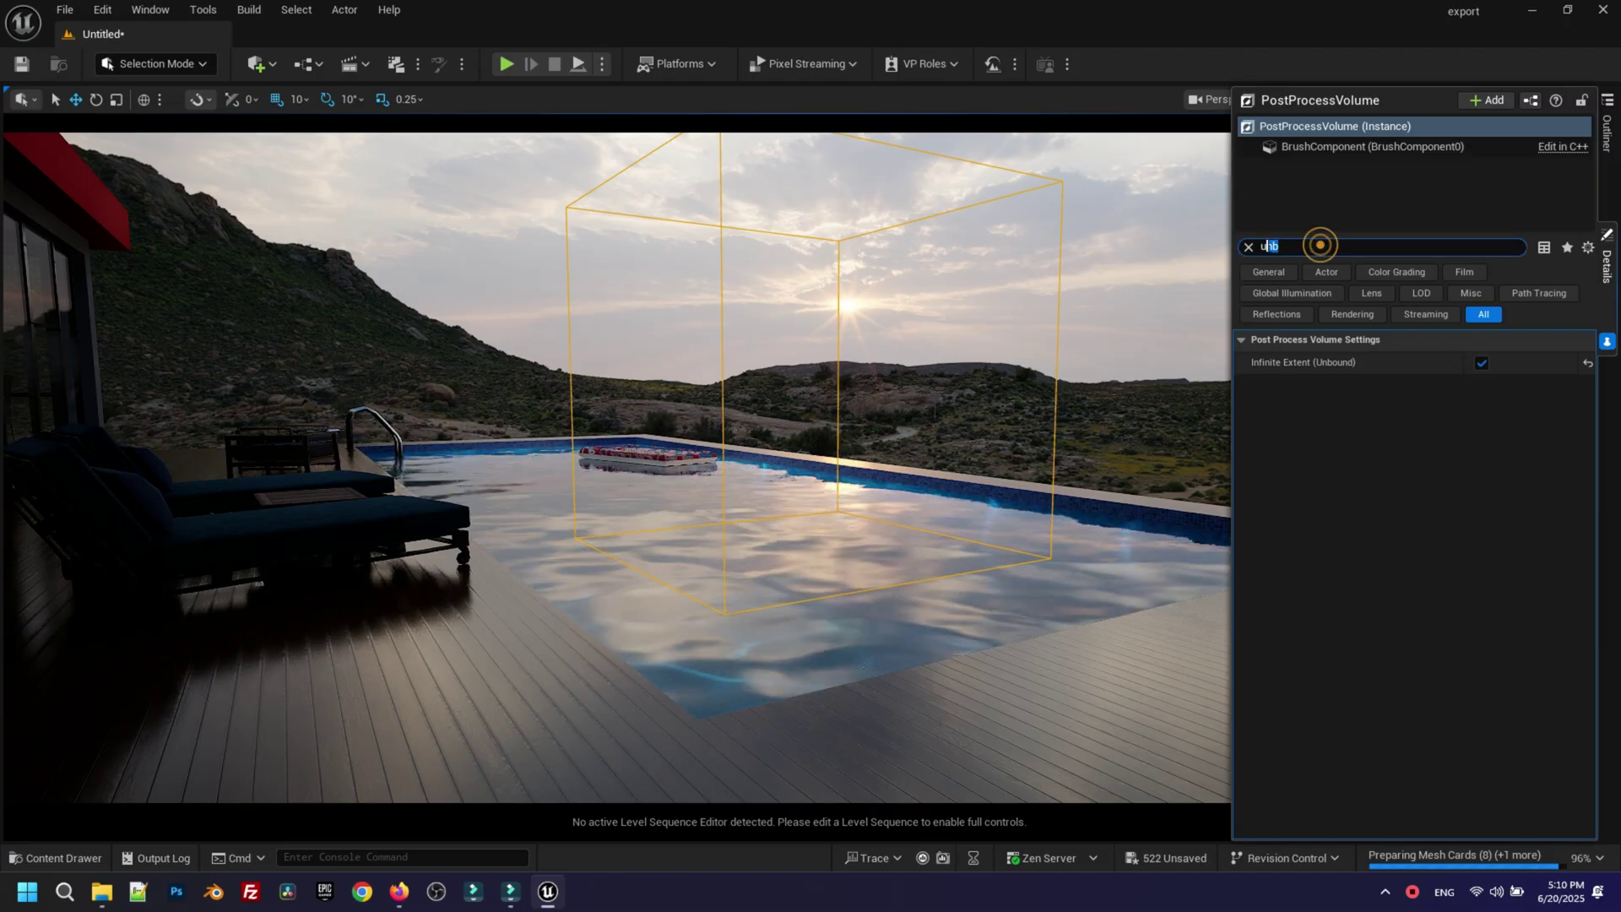
{"action": "type", "text": "re"}
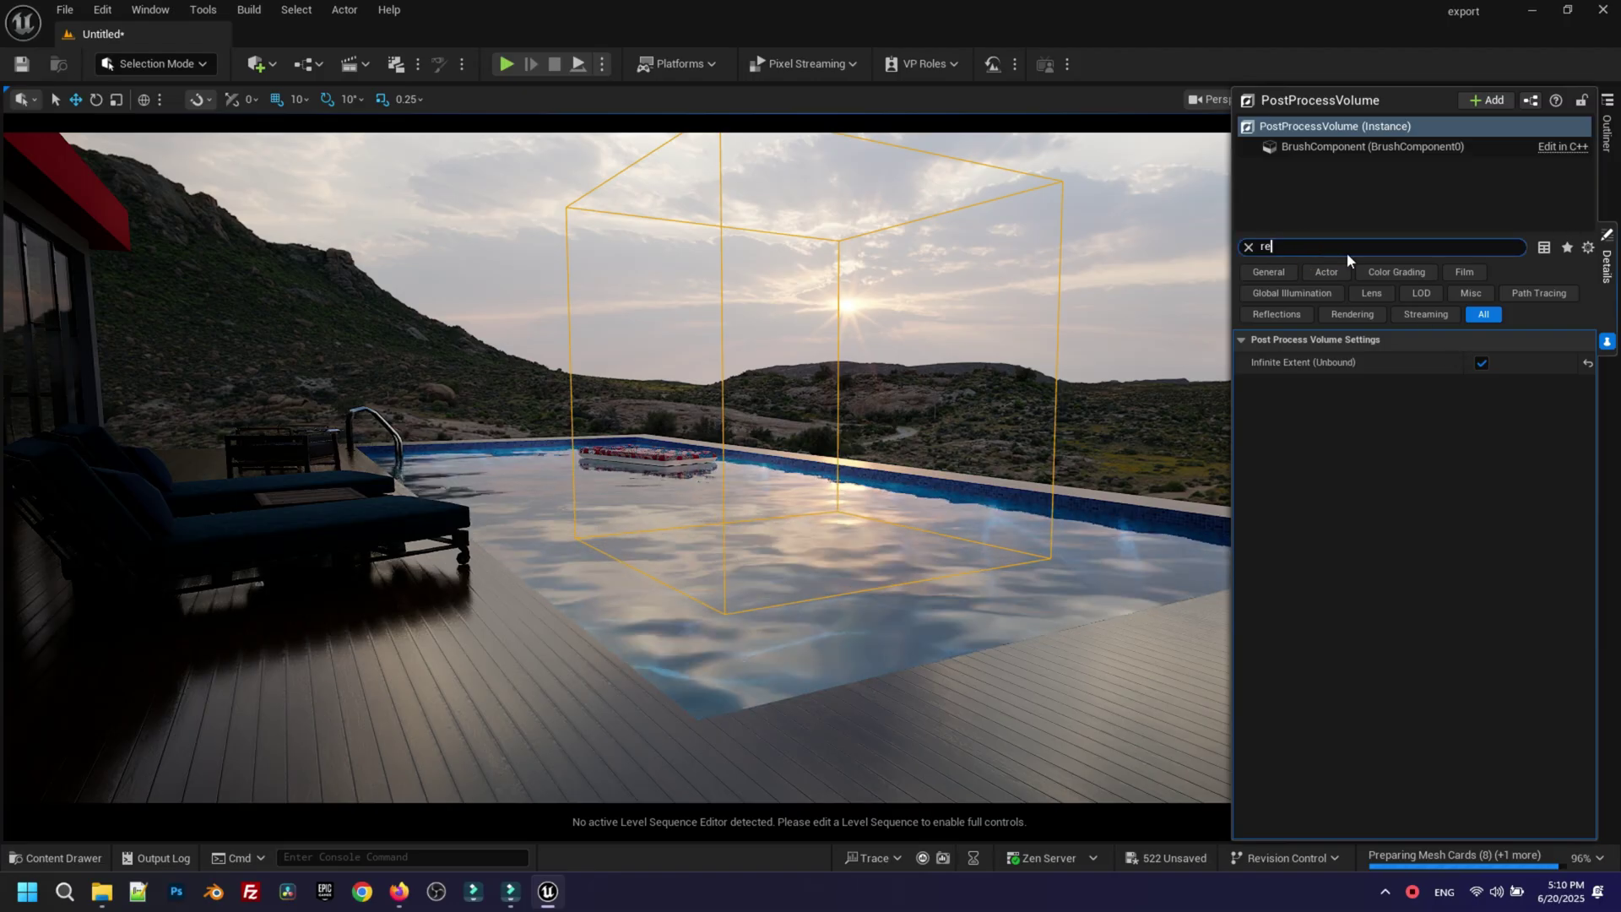
{"action": "type", "text": "fle"}
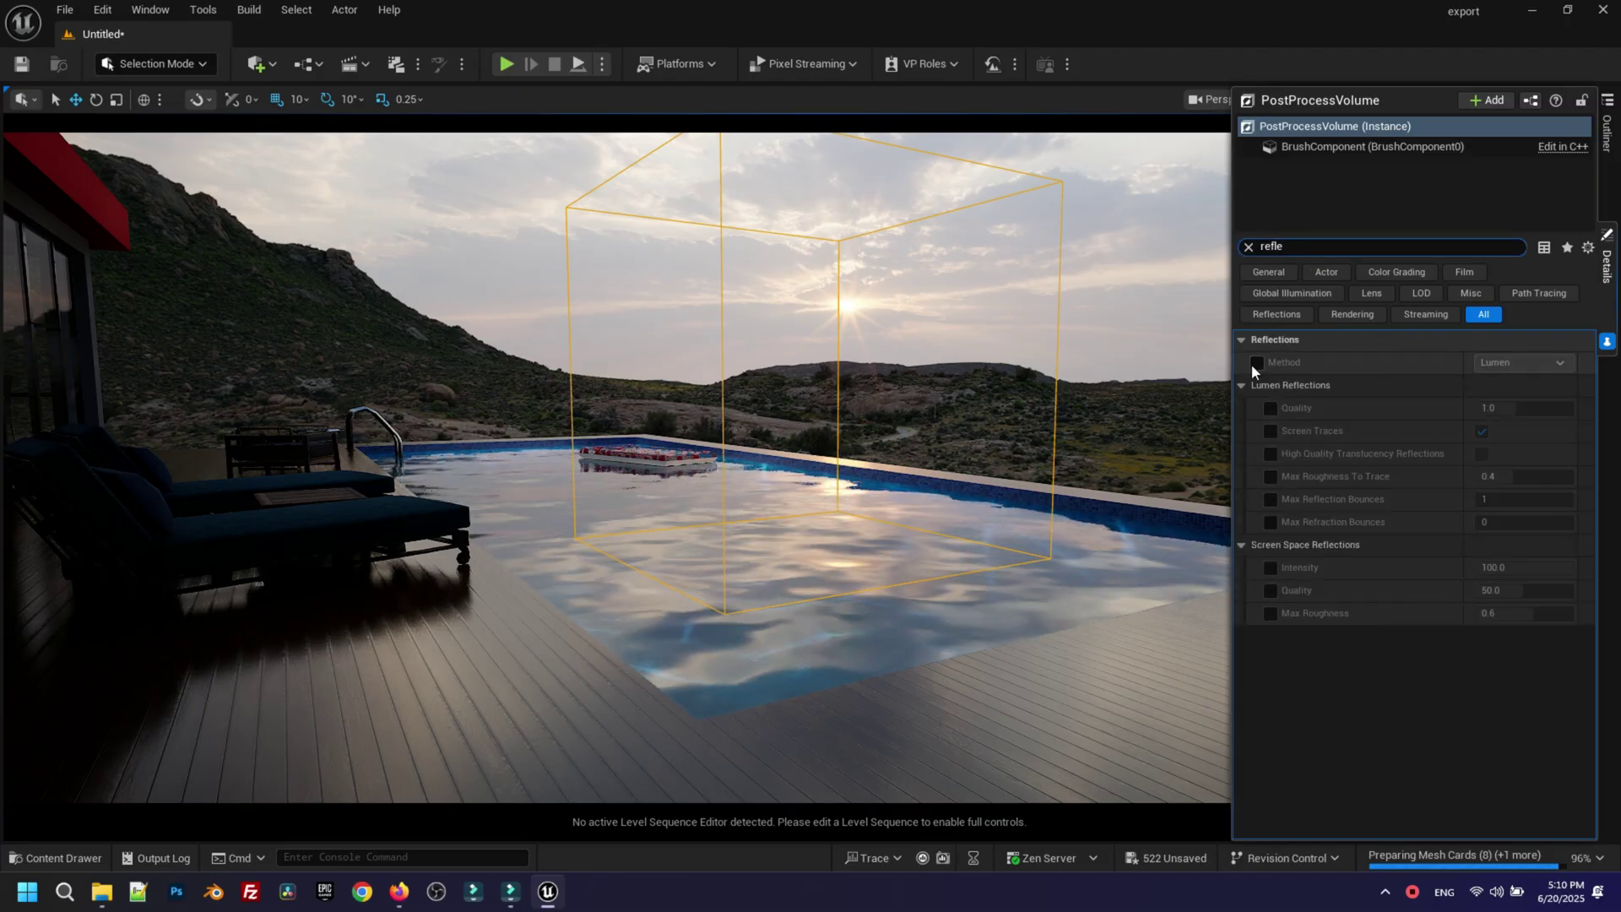
Step: Override the reflection Method plus every Lumen Reflections and Screen Space Reflections setting
{"action": "left_click", "coordinate": [1258, 364]}
{"action": "left_click", "coordinate": [1271, 408]}
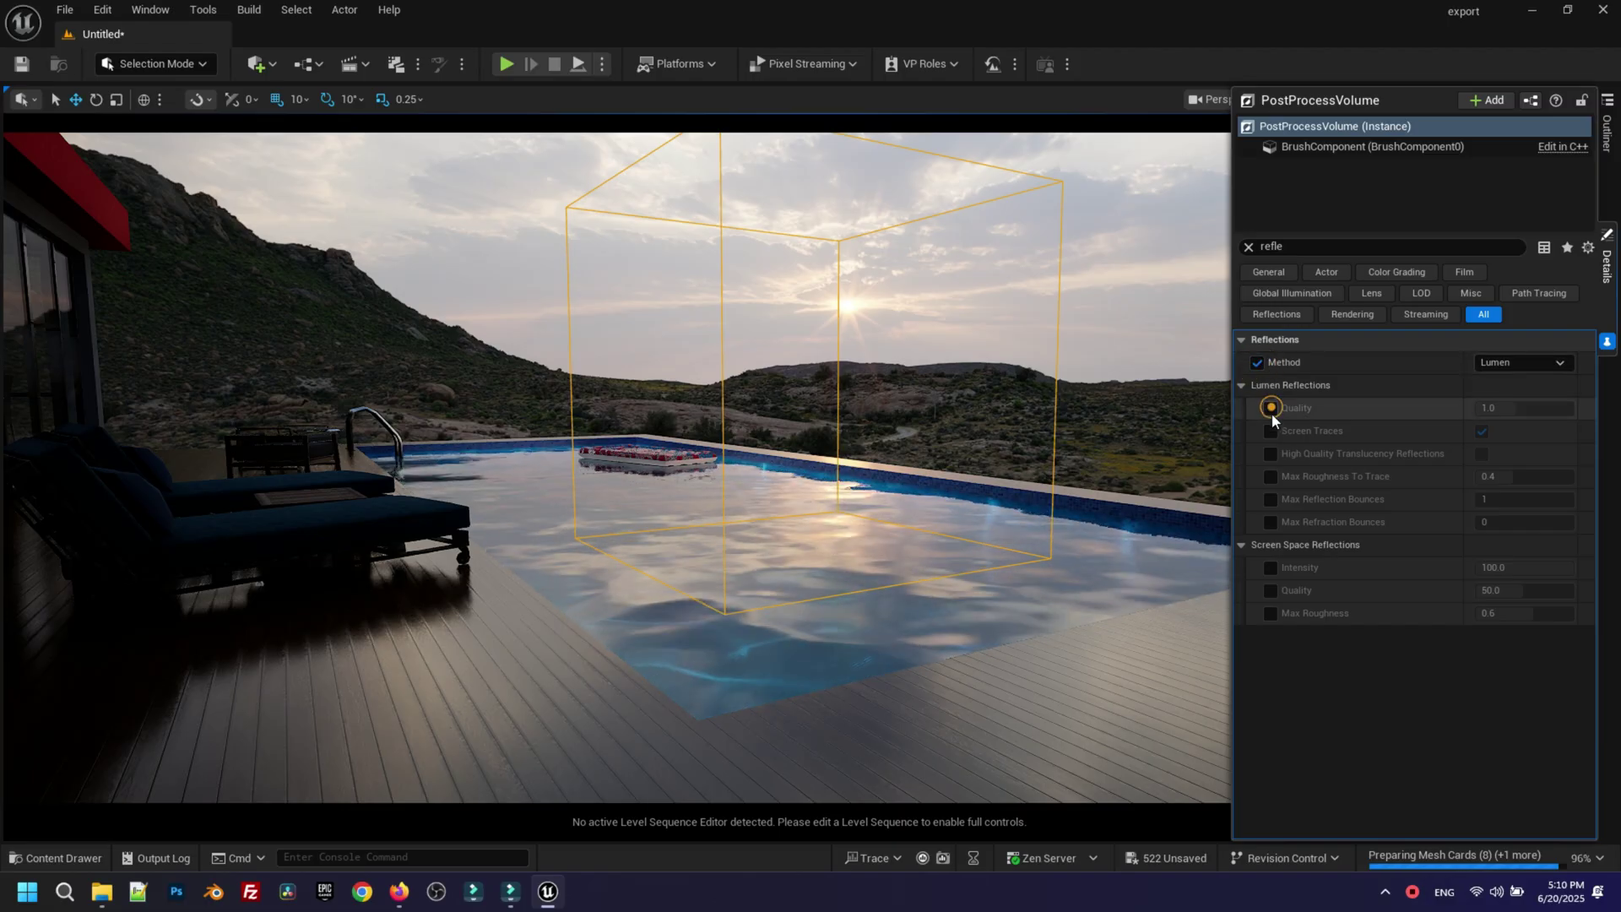
{"action": "left_click", "coordinate": [1271, 431]}
{"action": "left_click", "coordinate": [1270, 476]}
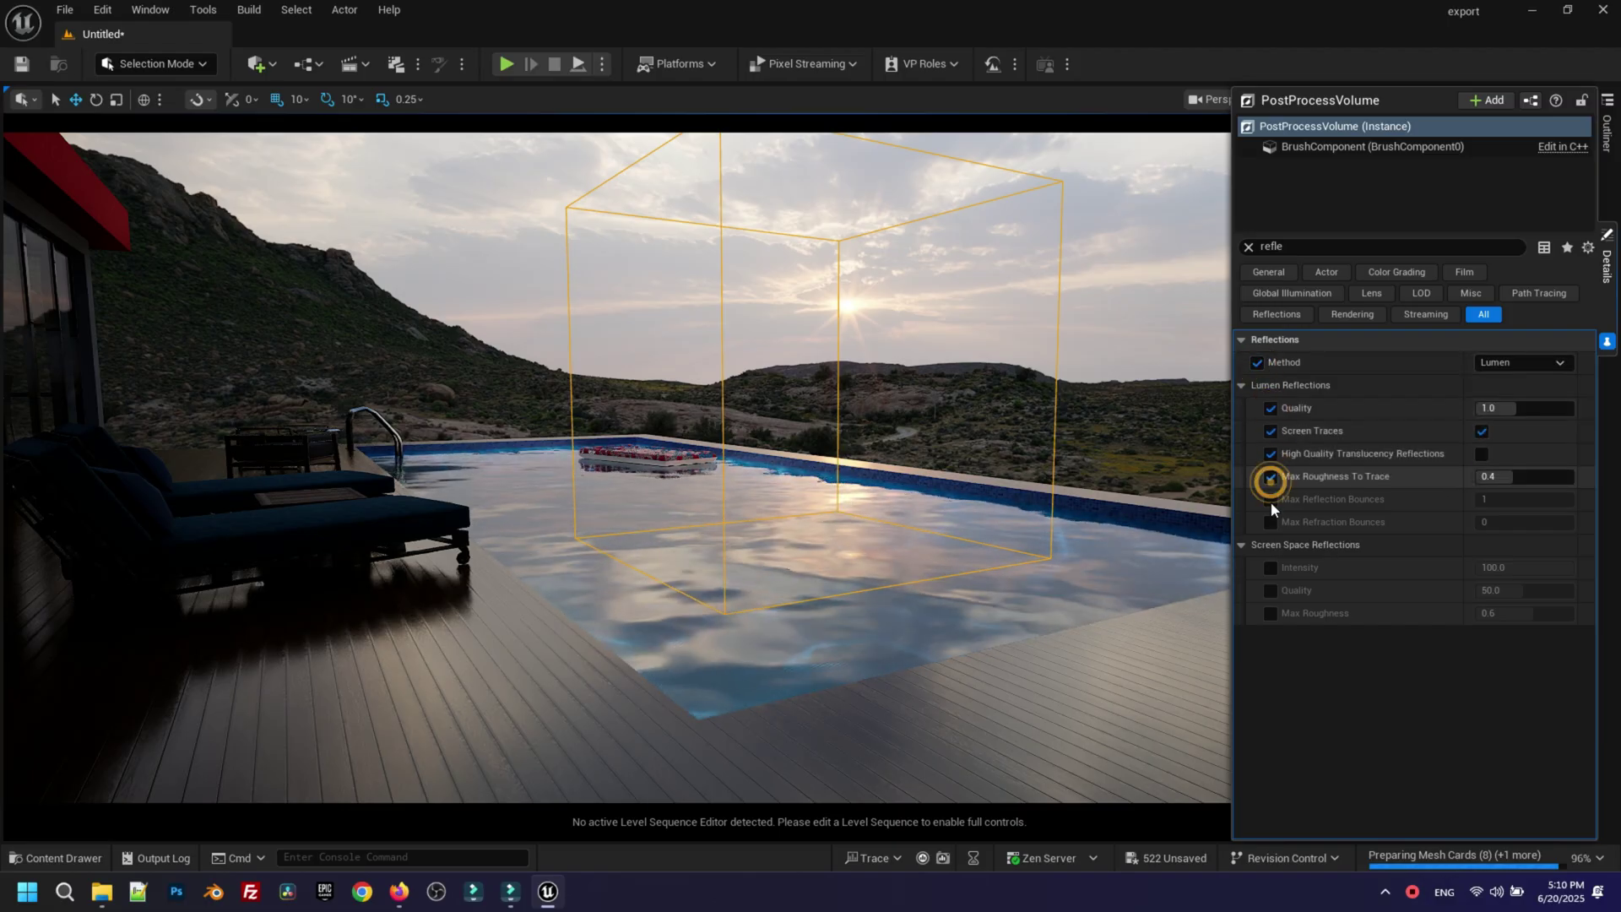
{"action": "left_click", "coordinate": [1271, 522]}
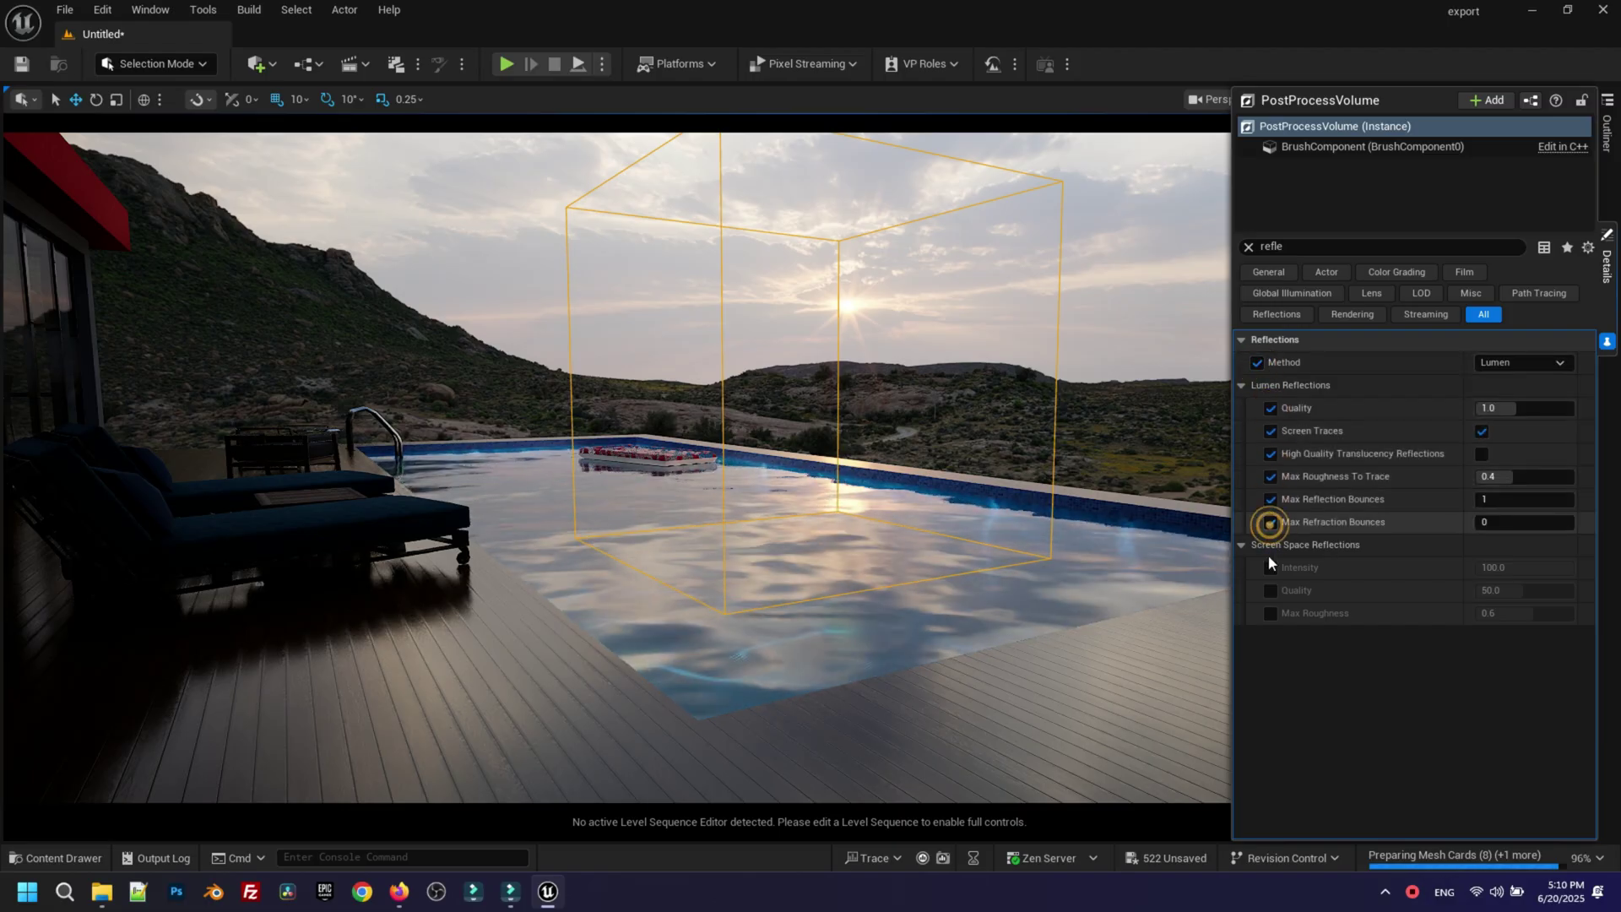
{"action": "left_click", "coordinate": [1271, 567]}
{"action": "left_click", "coordinate": [1271, 614]}
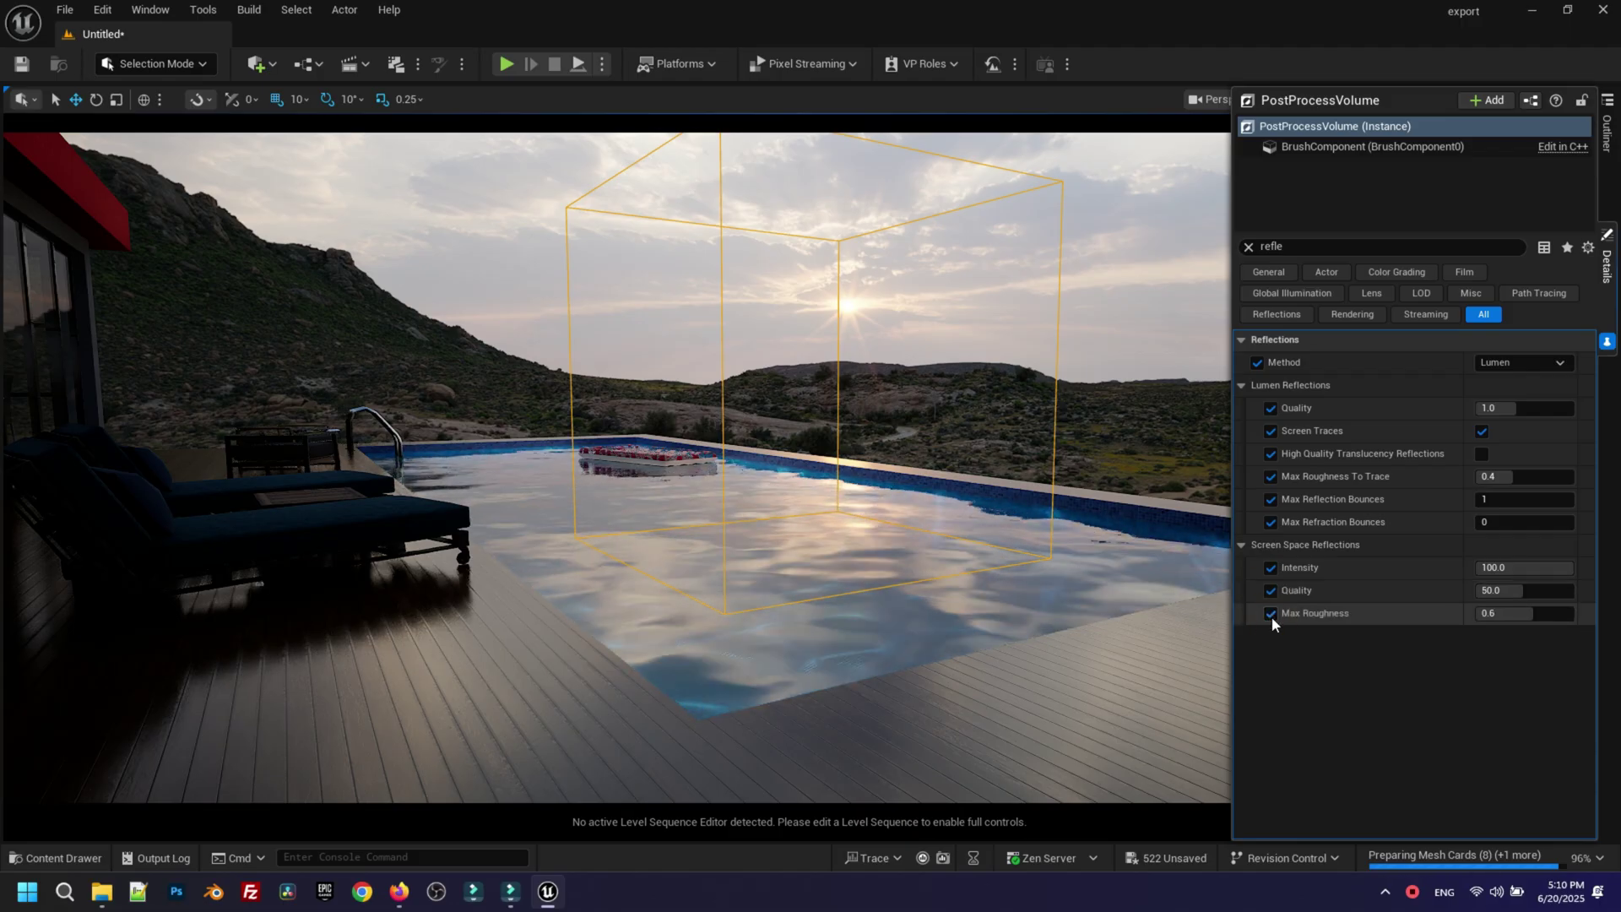
{"action": "left_click", "coordinate": [1310, 246]}
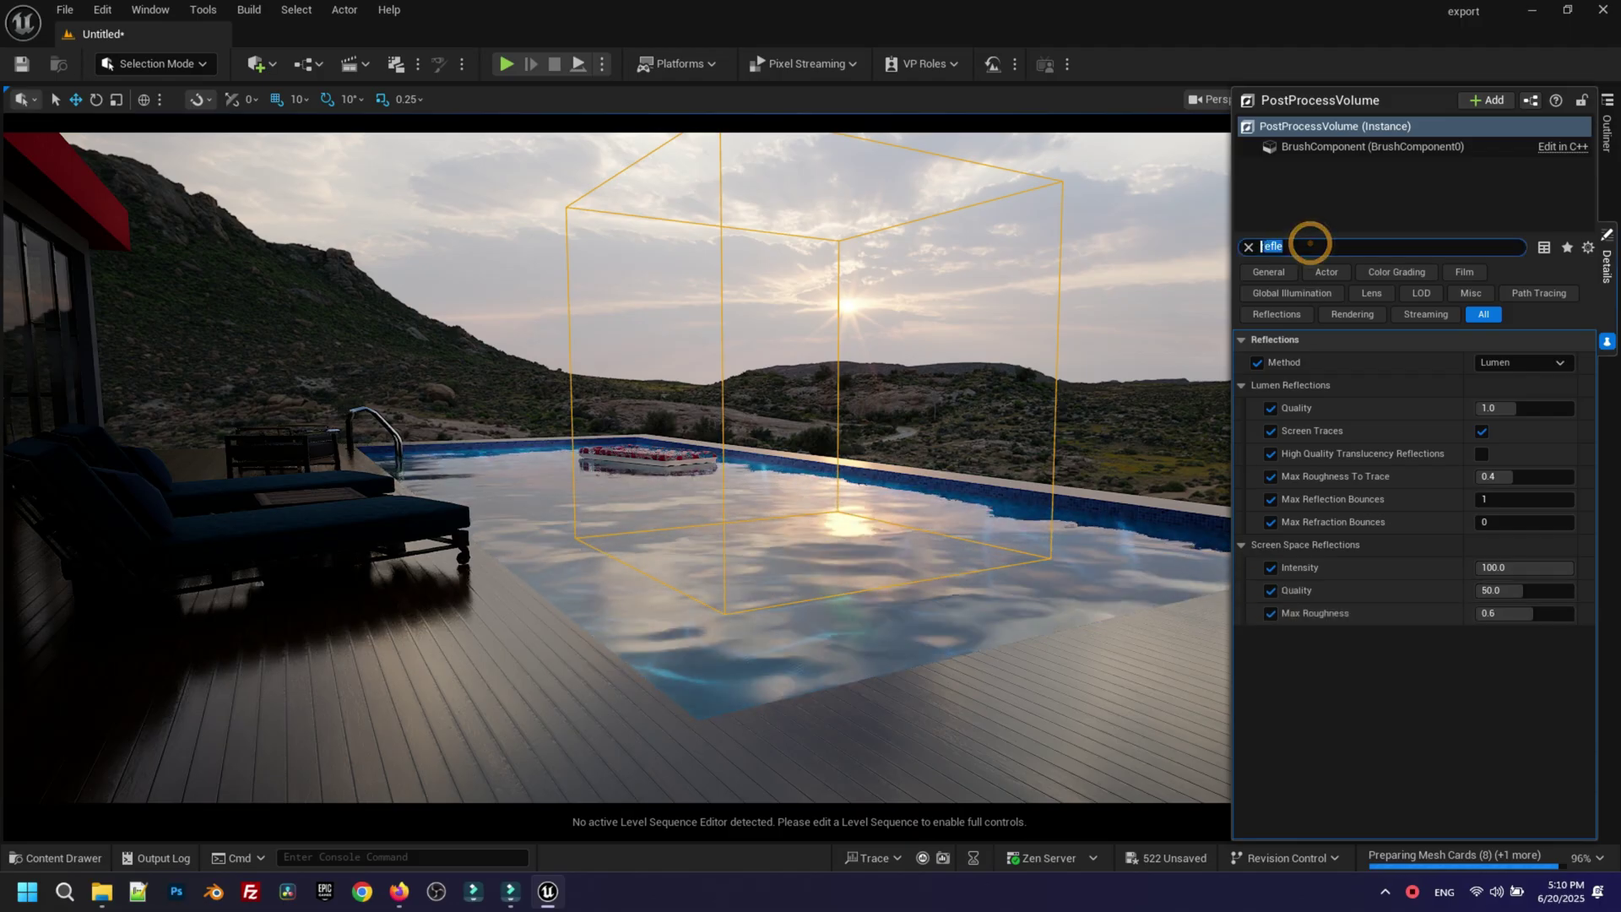
{"action": "type", "text": "ray"}
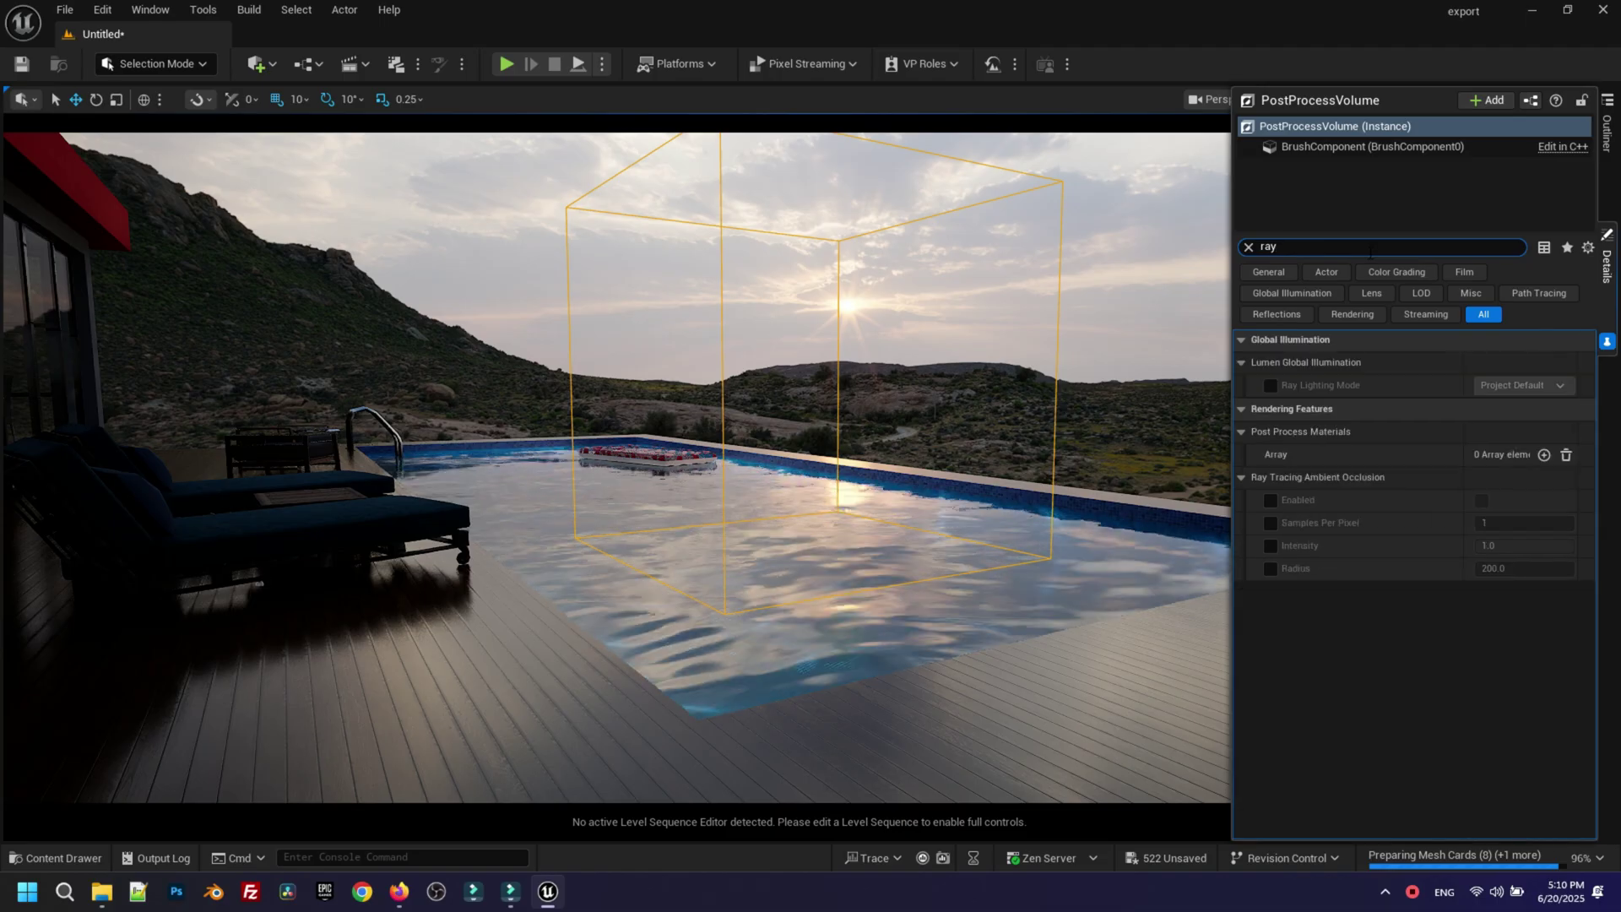
Step: Override Ray Lighting Mode and set it to Hit Lighting for Reflections
{"action": "left_click", "coordinate": [1273, 386]}
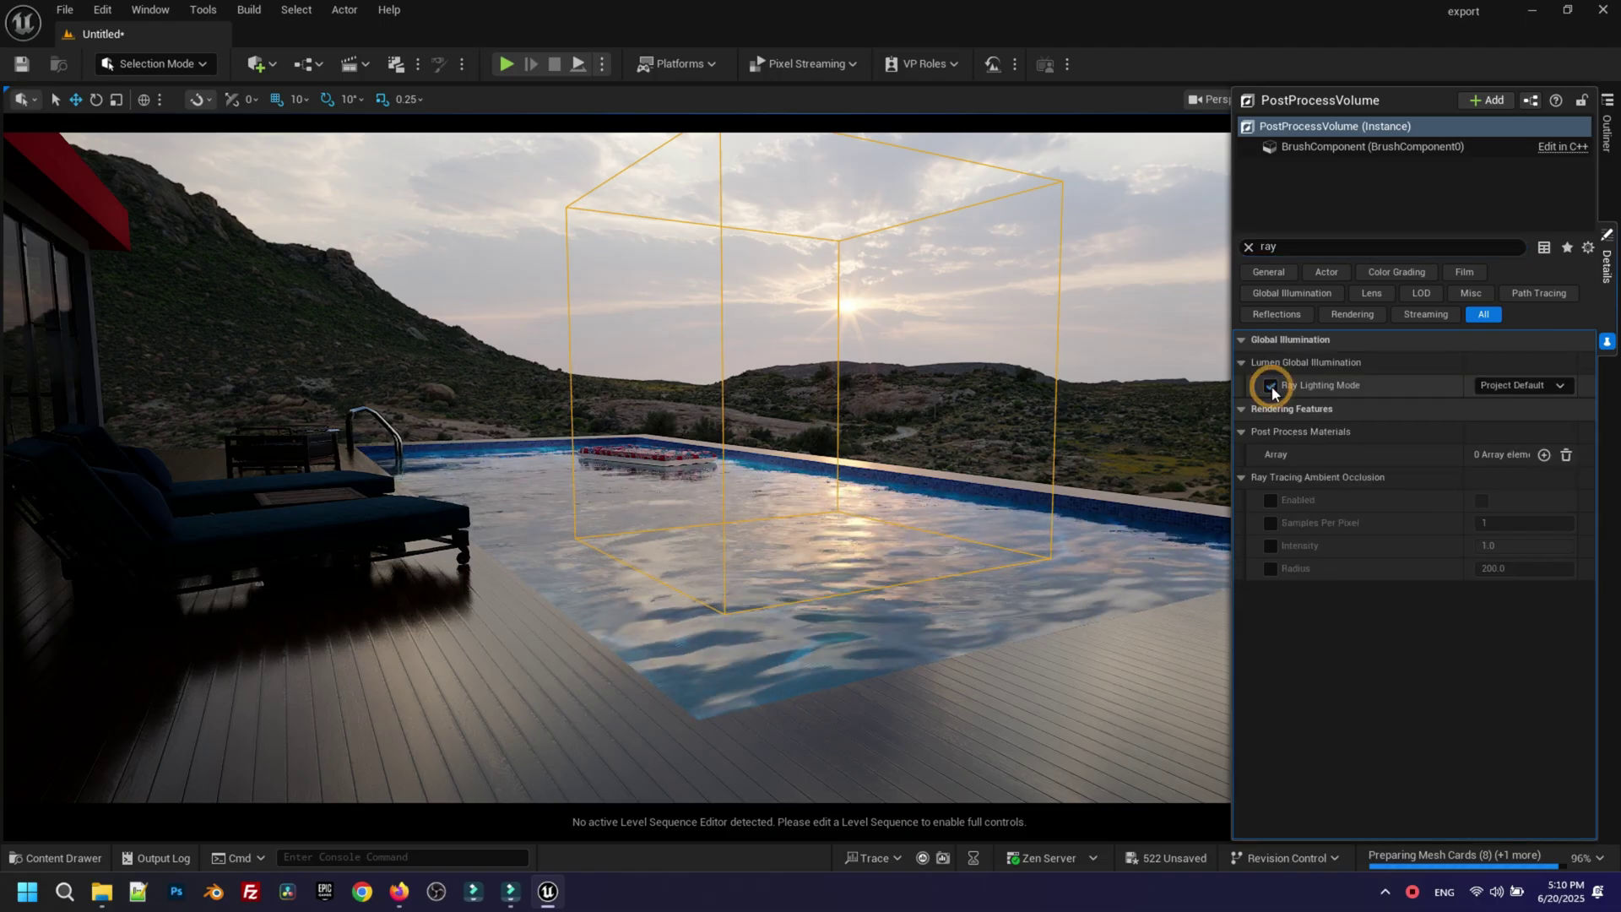
{"action": "left_click", "coordinate": [1518, 386]}
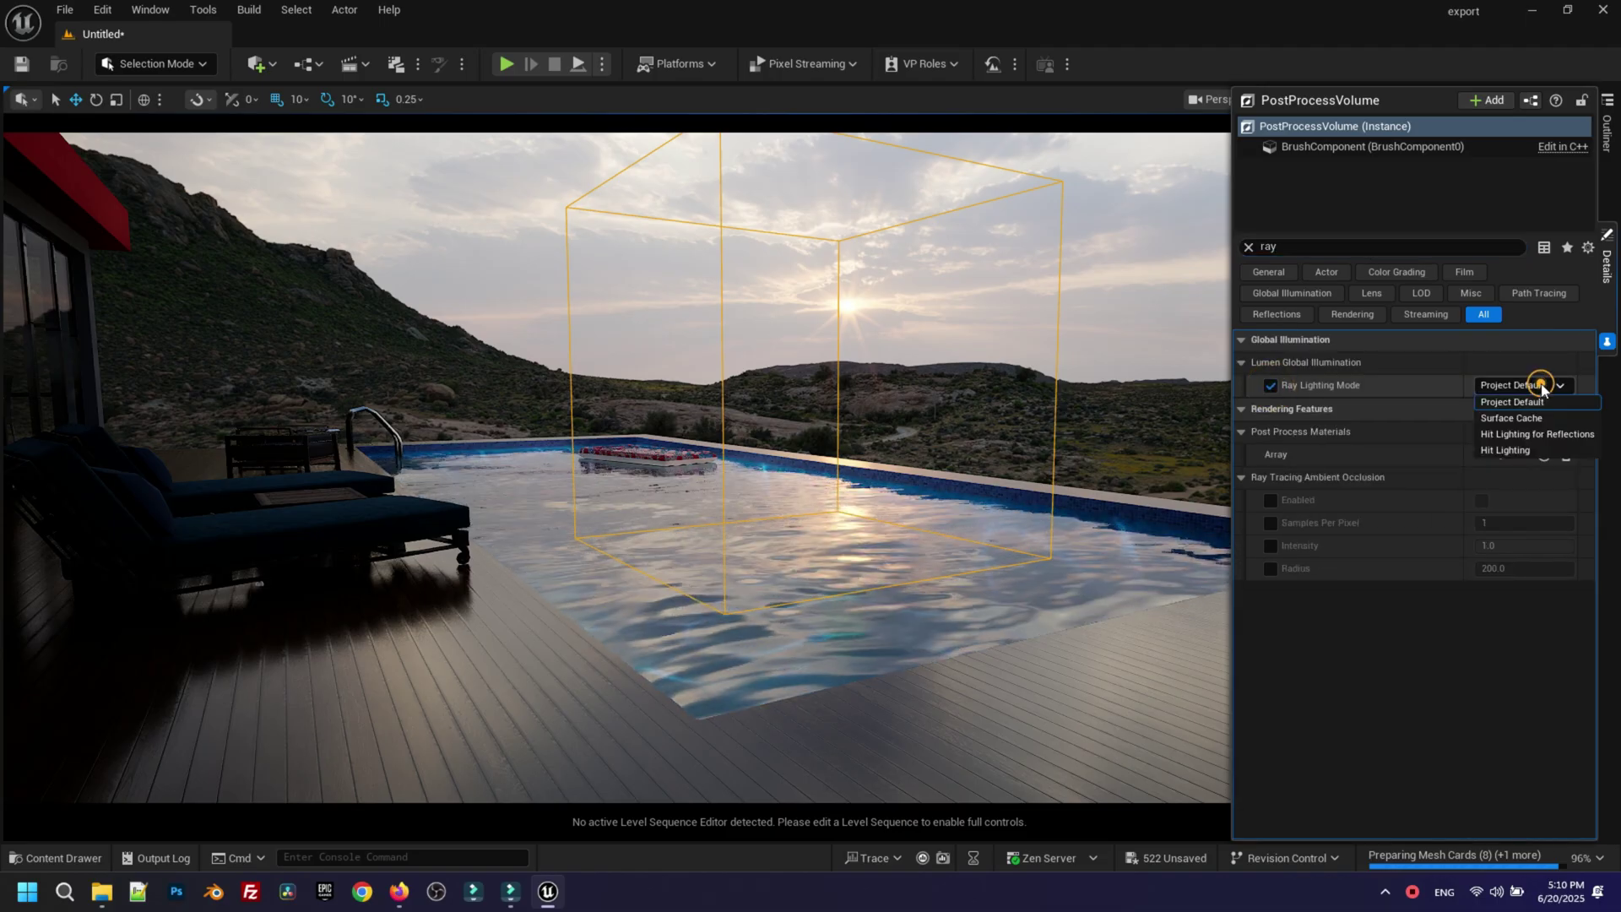
{"action": "left_click", "coordinate": [1505, 434]}
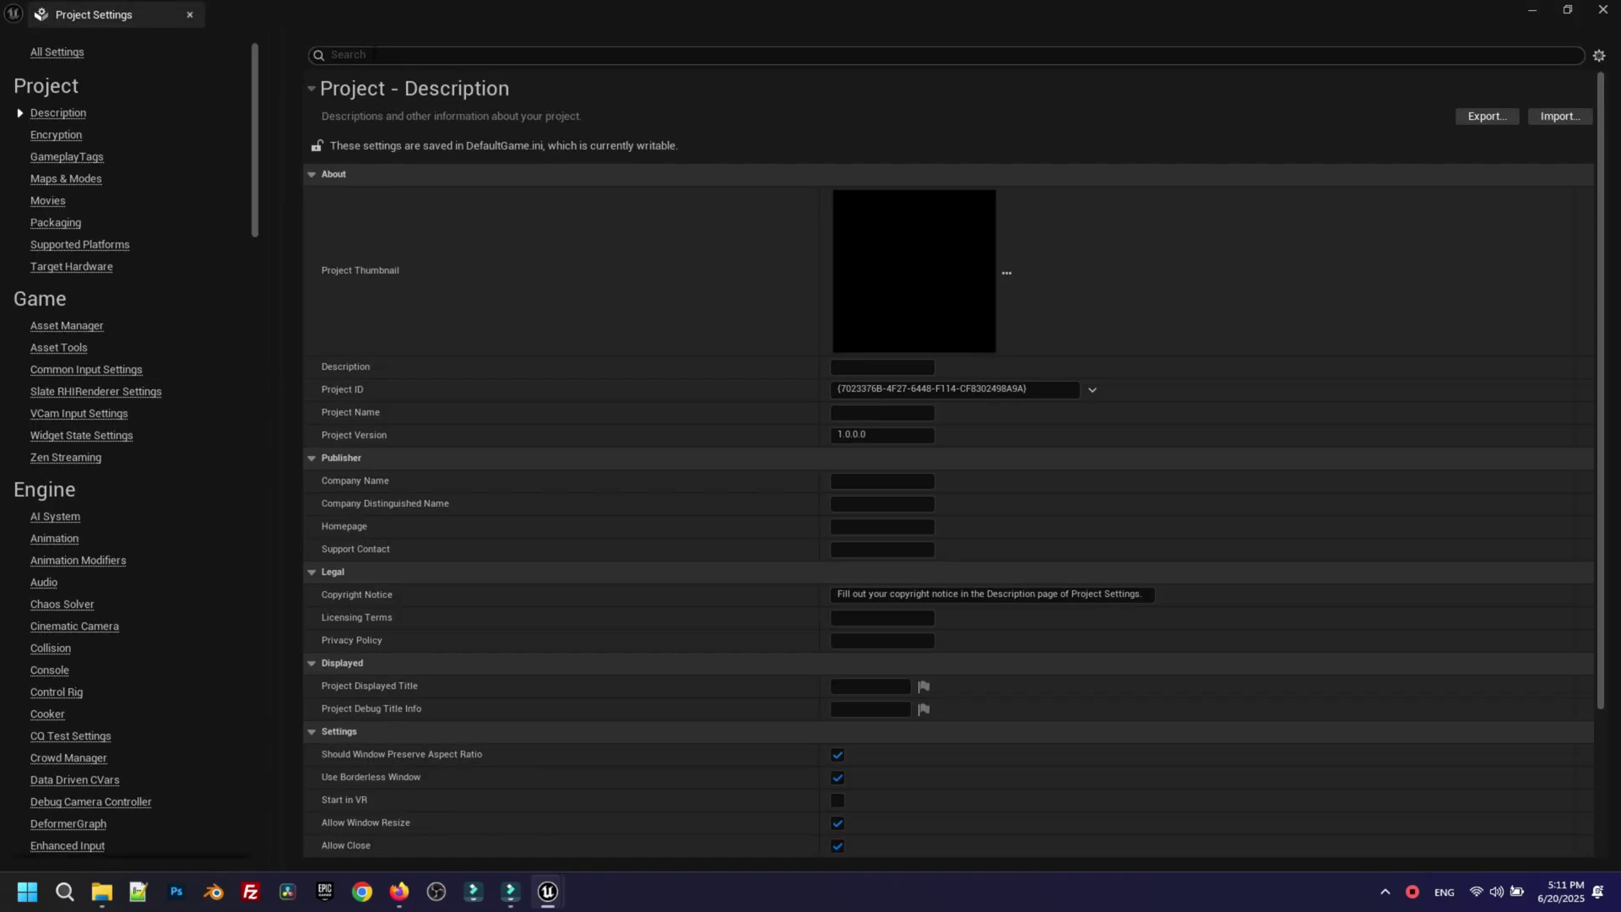
Step: Enable Support Hardware Ray Tracing and ray tracing for new meshes, then restart
{"action": "left_click", "coordinate": [370, 52]}
{"action": "type", "text": "ray tra"}
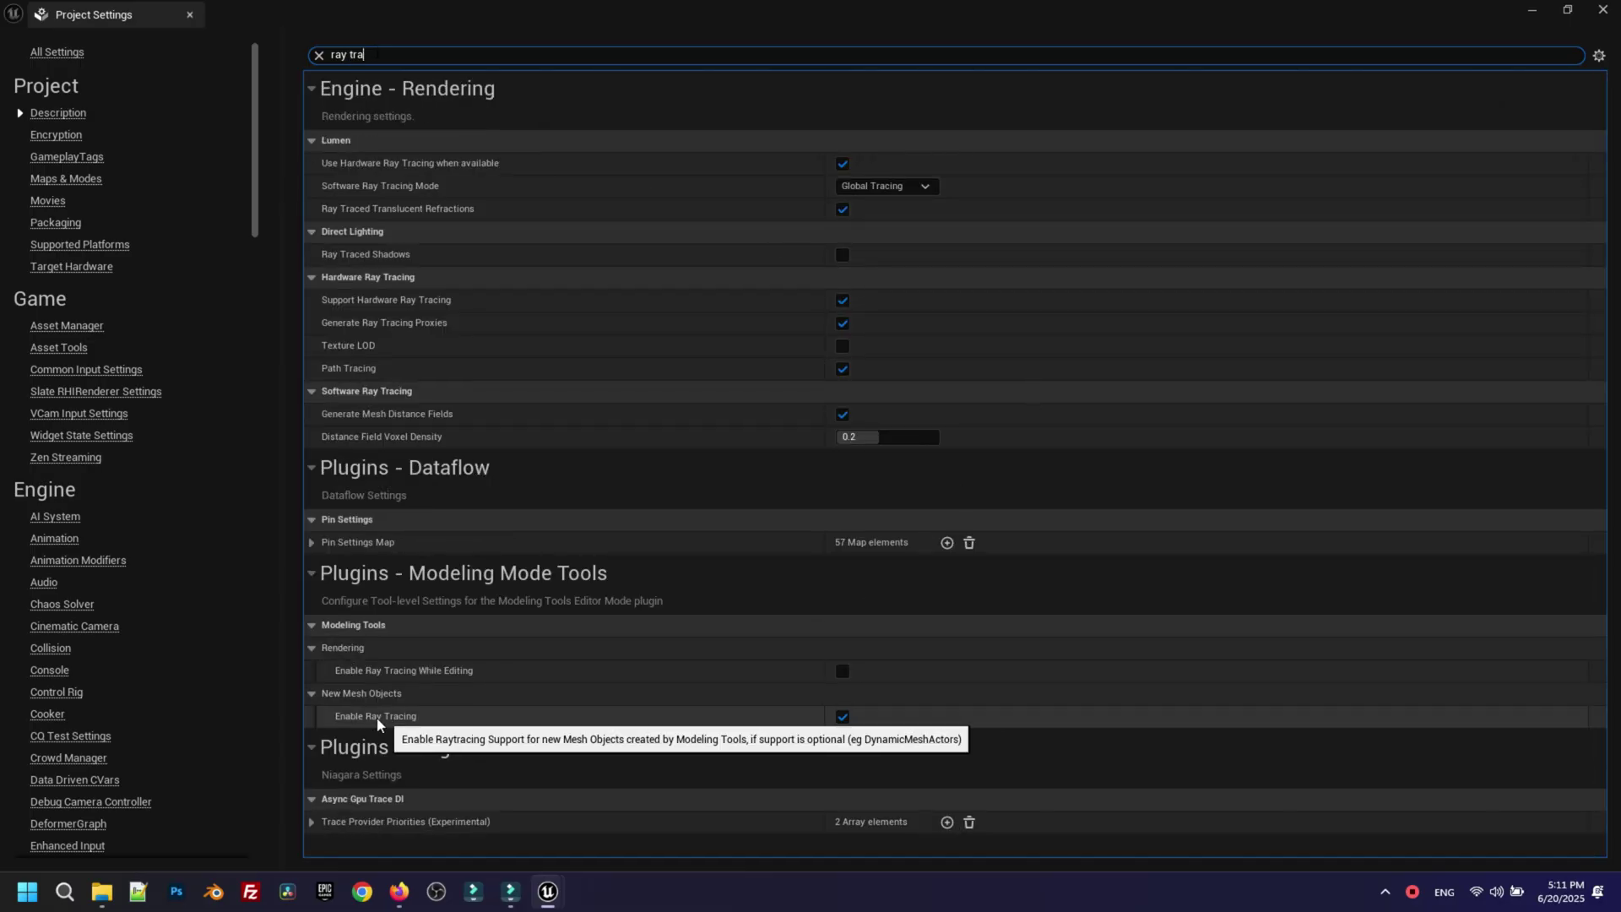
{"action": "left_click", "coordinate": [845, 717]}
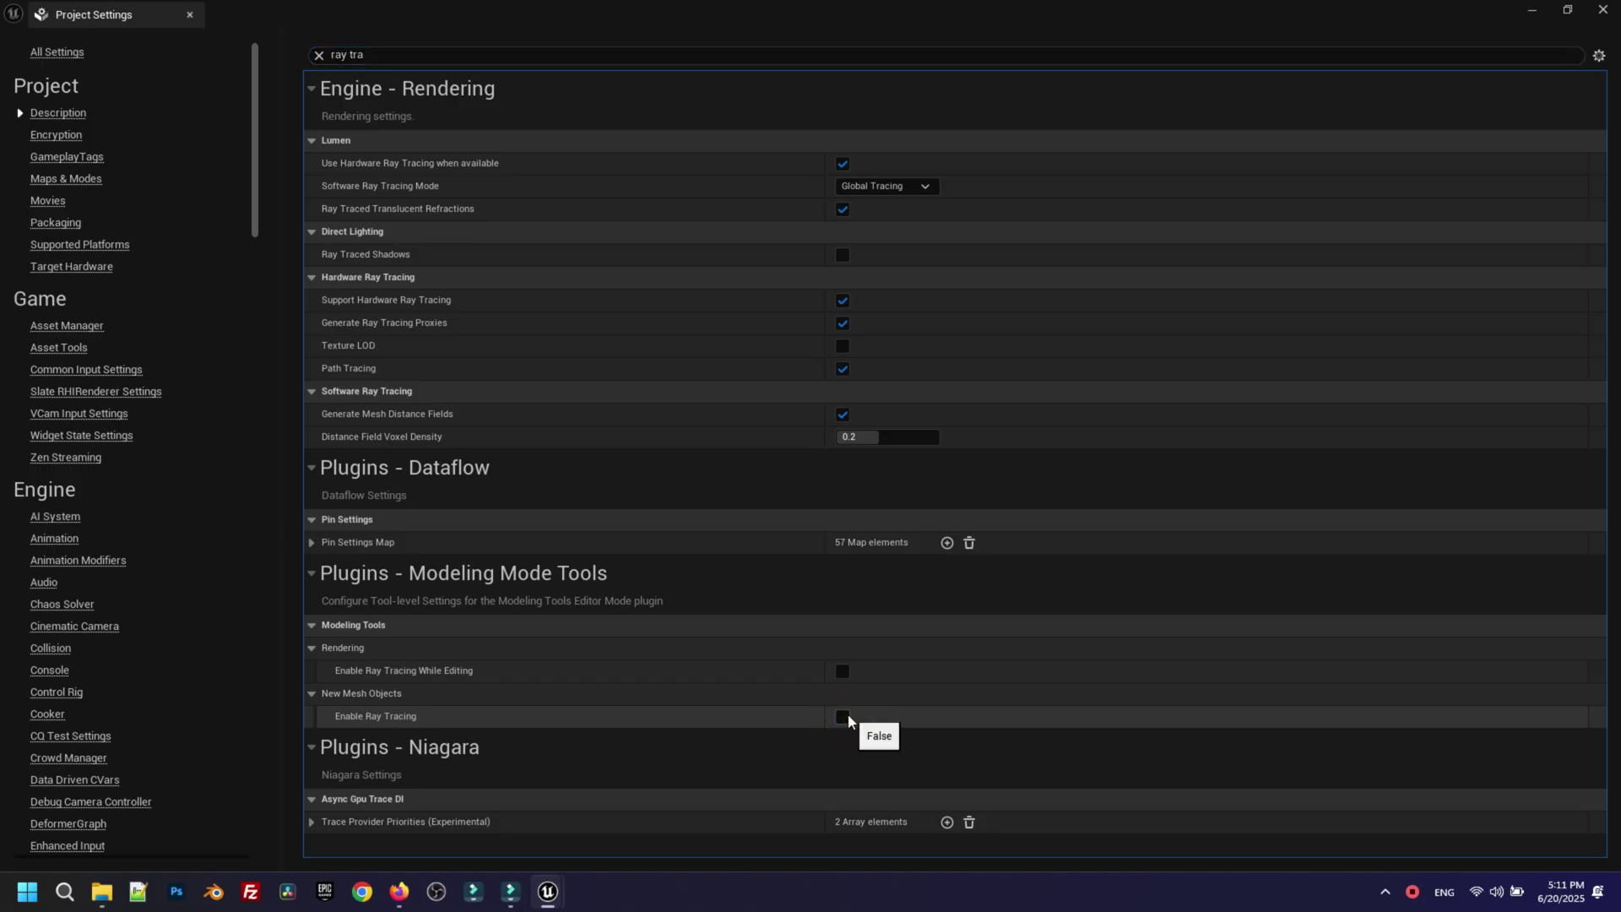
{"action": "left_click", "coordinate": [844, 301]}
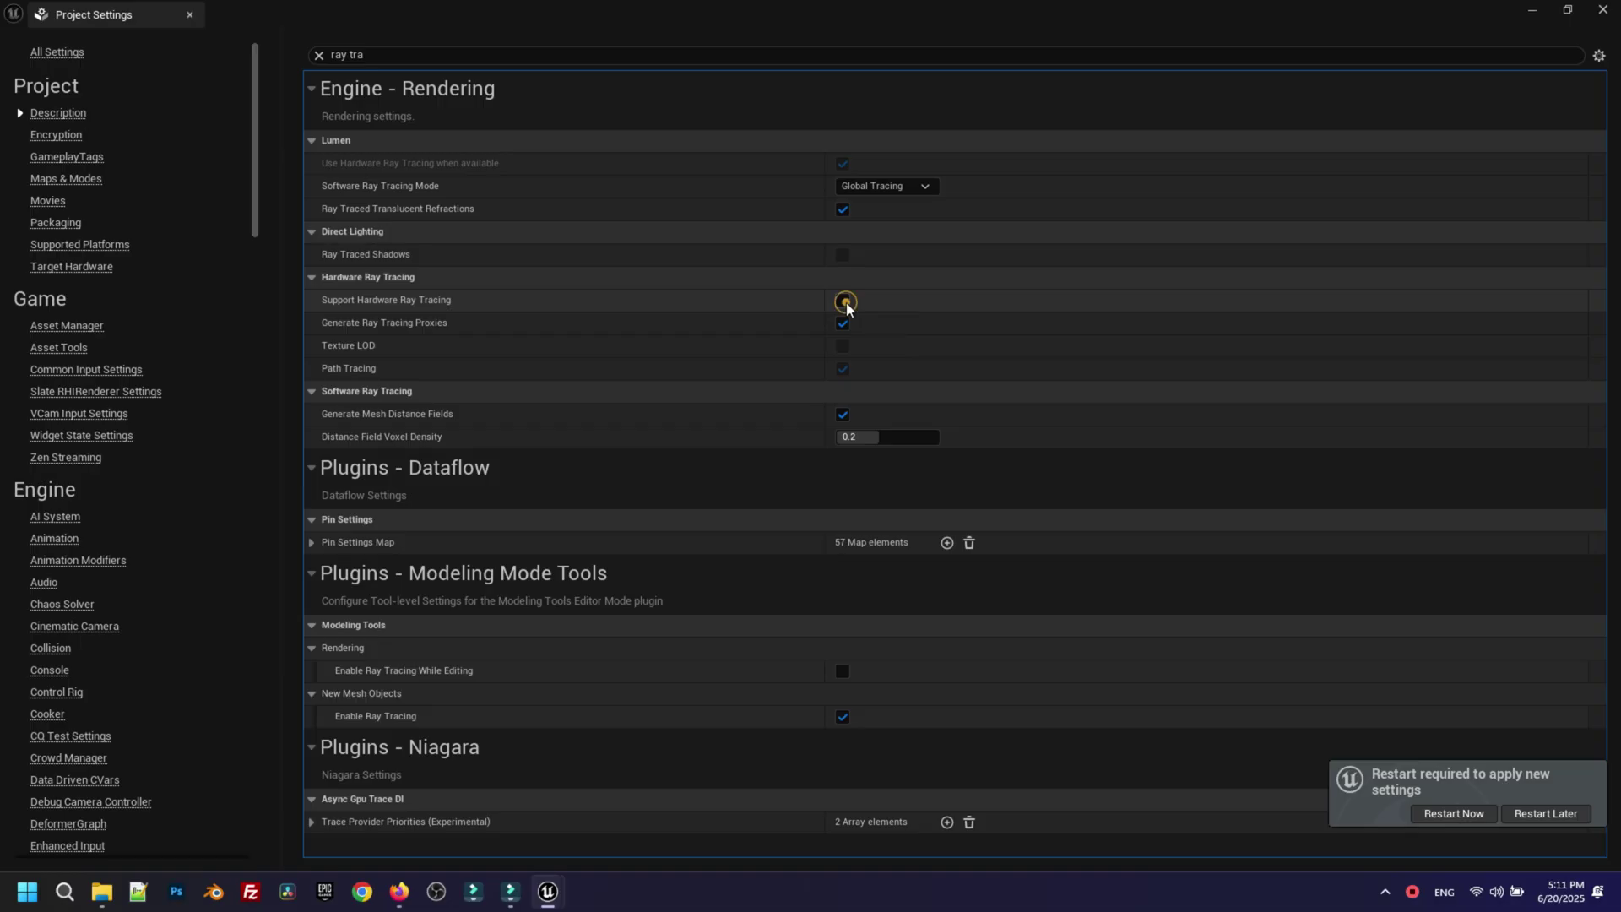
{"action": "left_click", "coordinate": [1457, 815]}
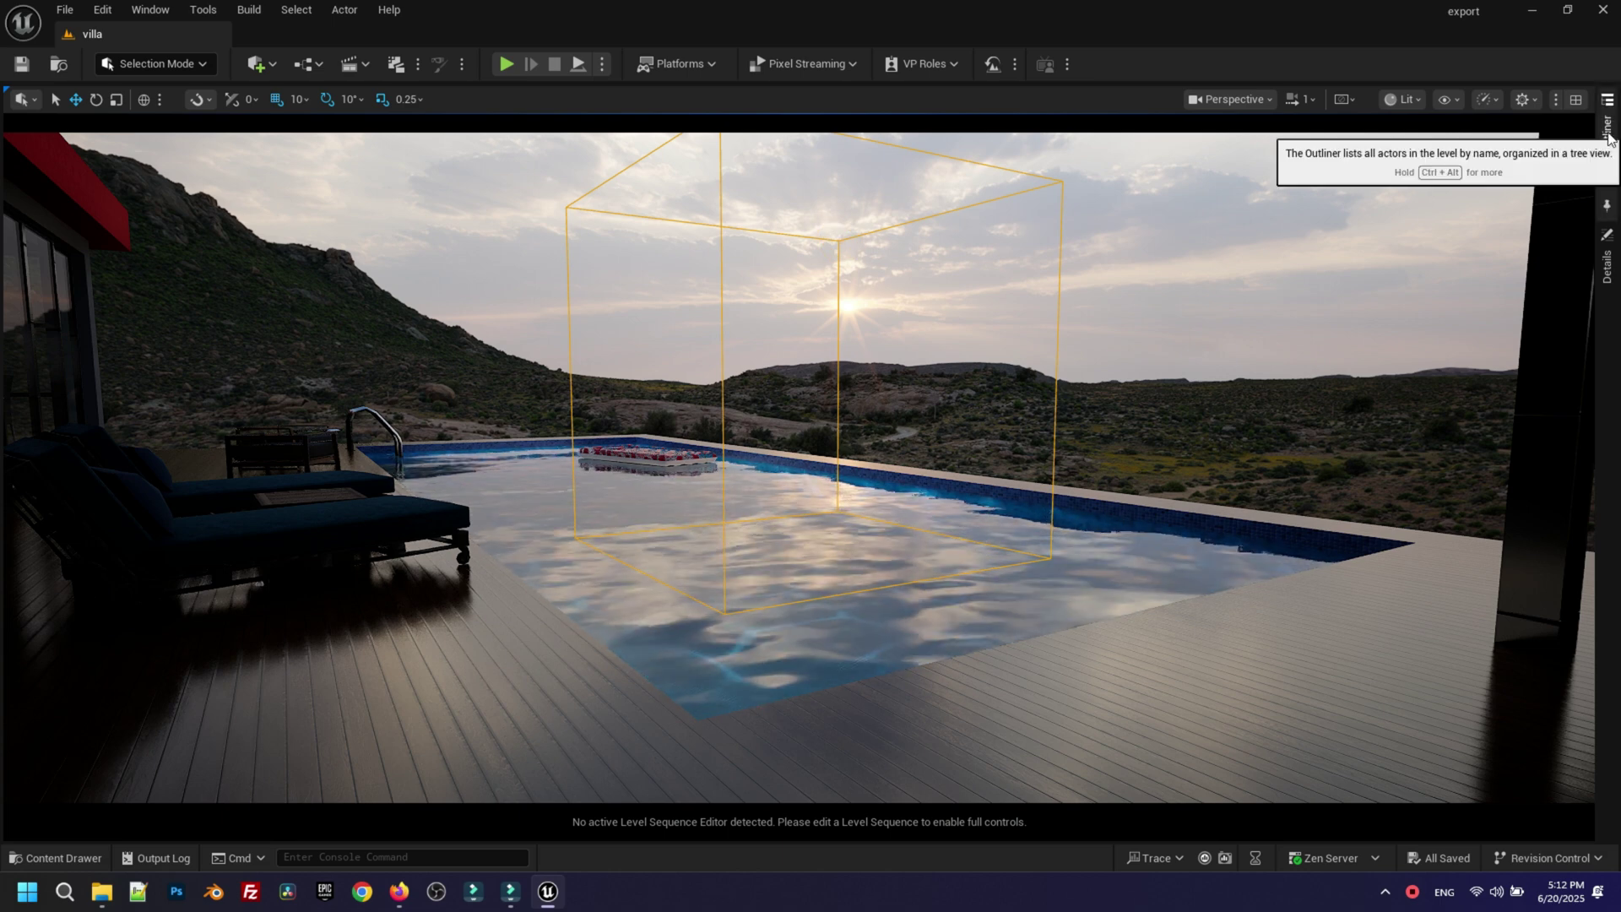
Step: Find the PostProcessVolume by searching 'post' in the Outliner and move it to Lighting
{"action": "left_click", "coordinate": [1606, 133]}
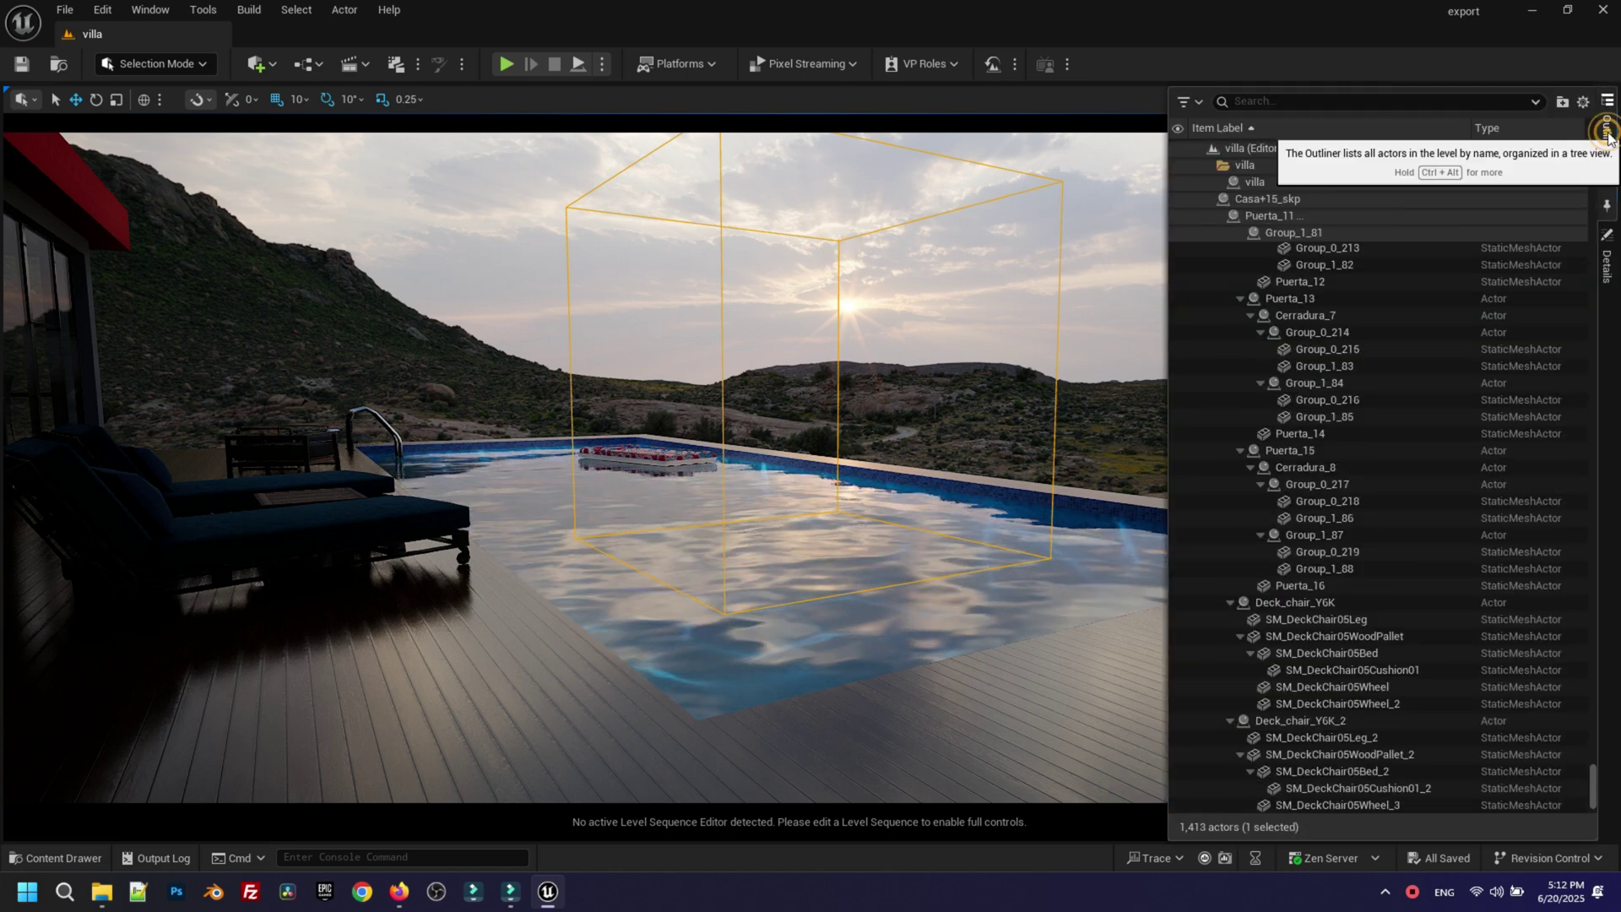
{"action": "left_click", "coordinate": [1311, 105]}
{"action": "type", "text": "post"}
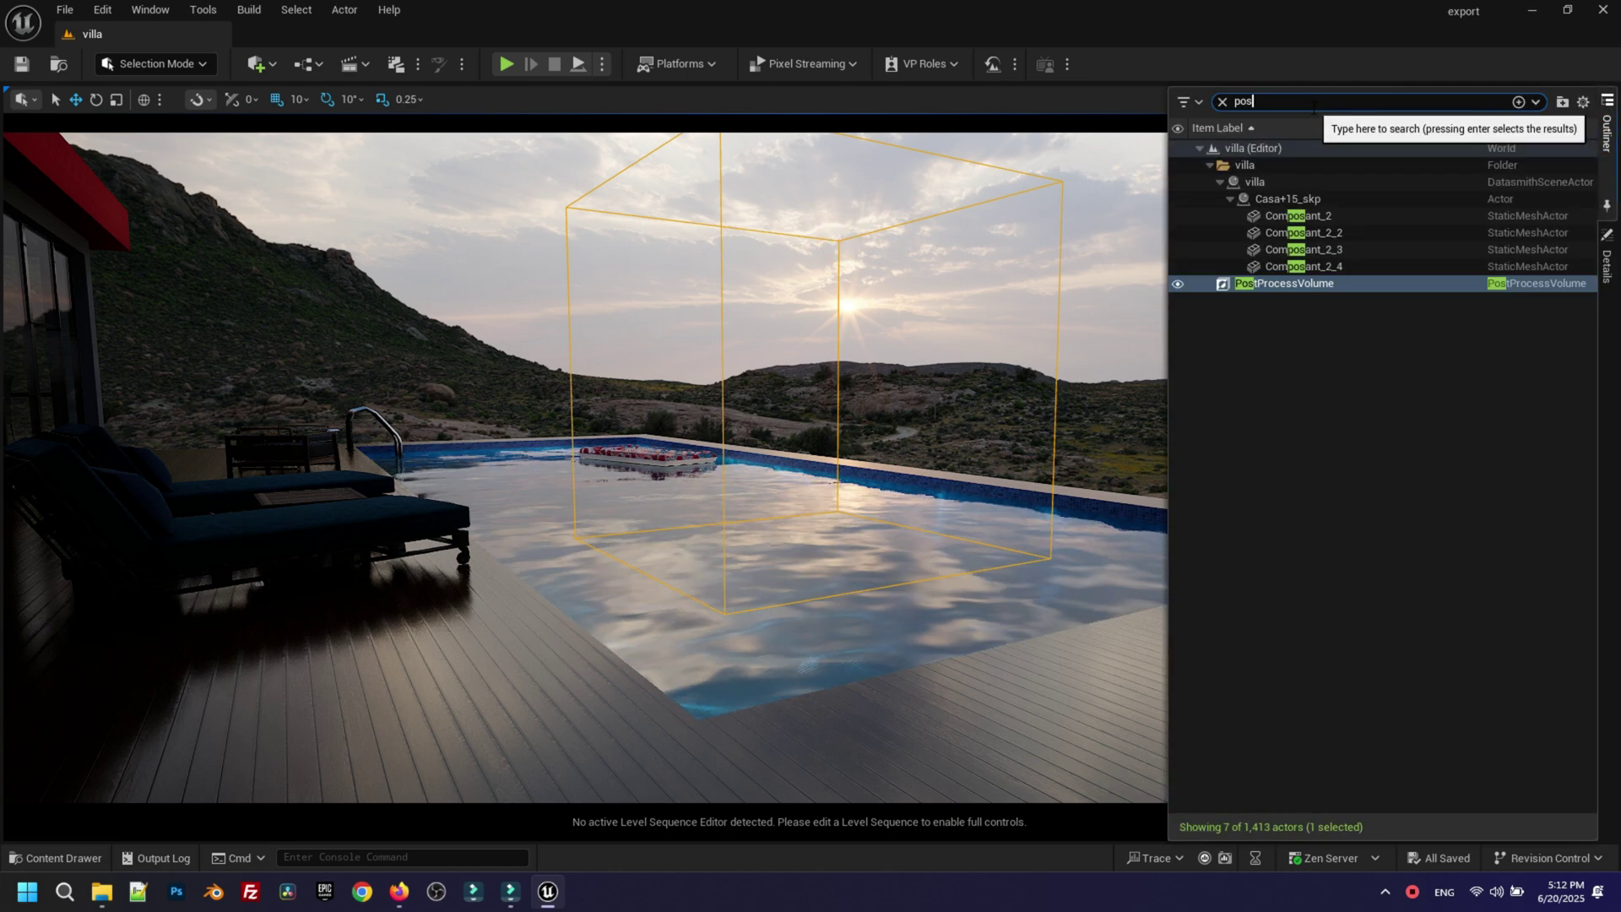
{"action": "right_click", "coordinate": [1314, 166]}
{"action": "mouse_move", "coordinate": [1356, 733]}
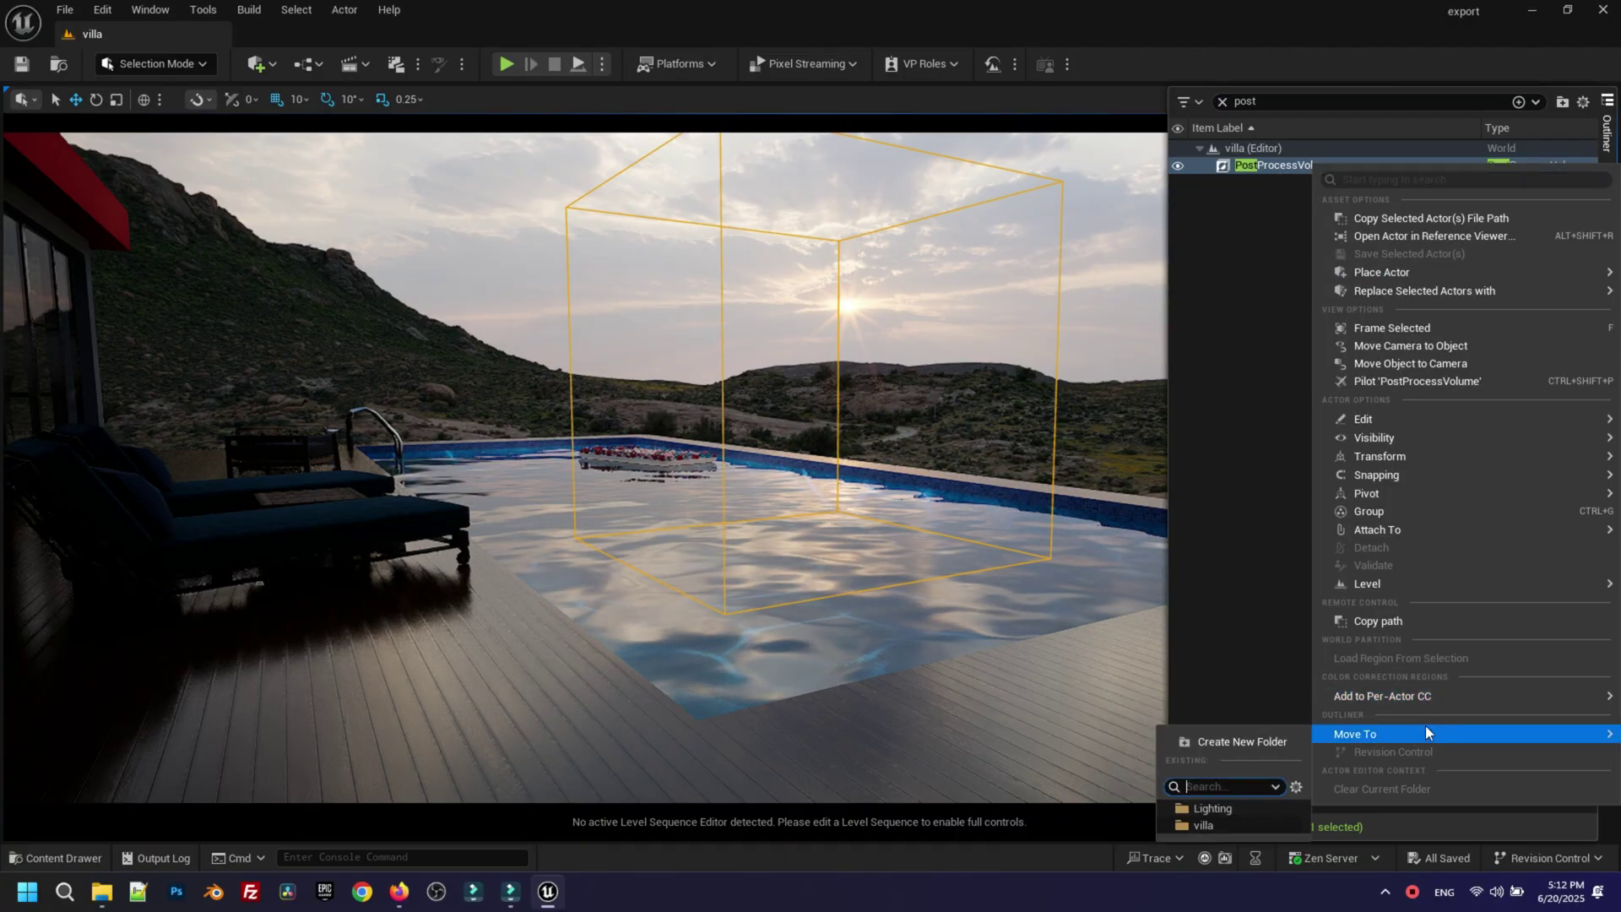
{"action": "left_click", "coordinate": [1213, 808]}
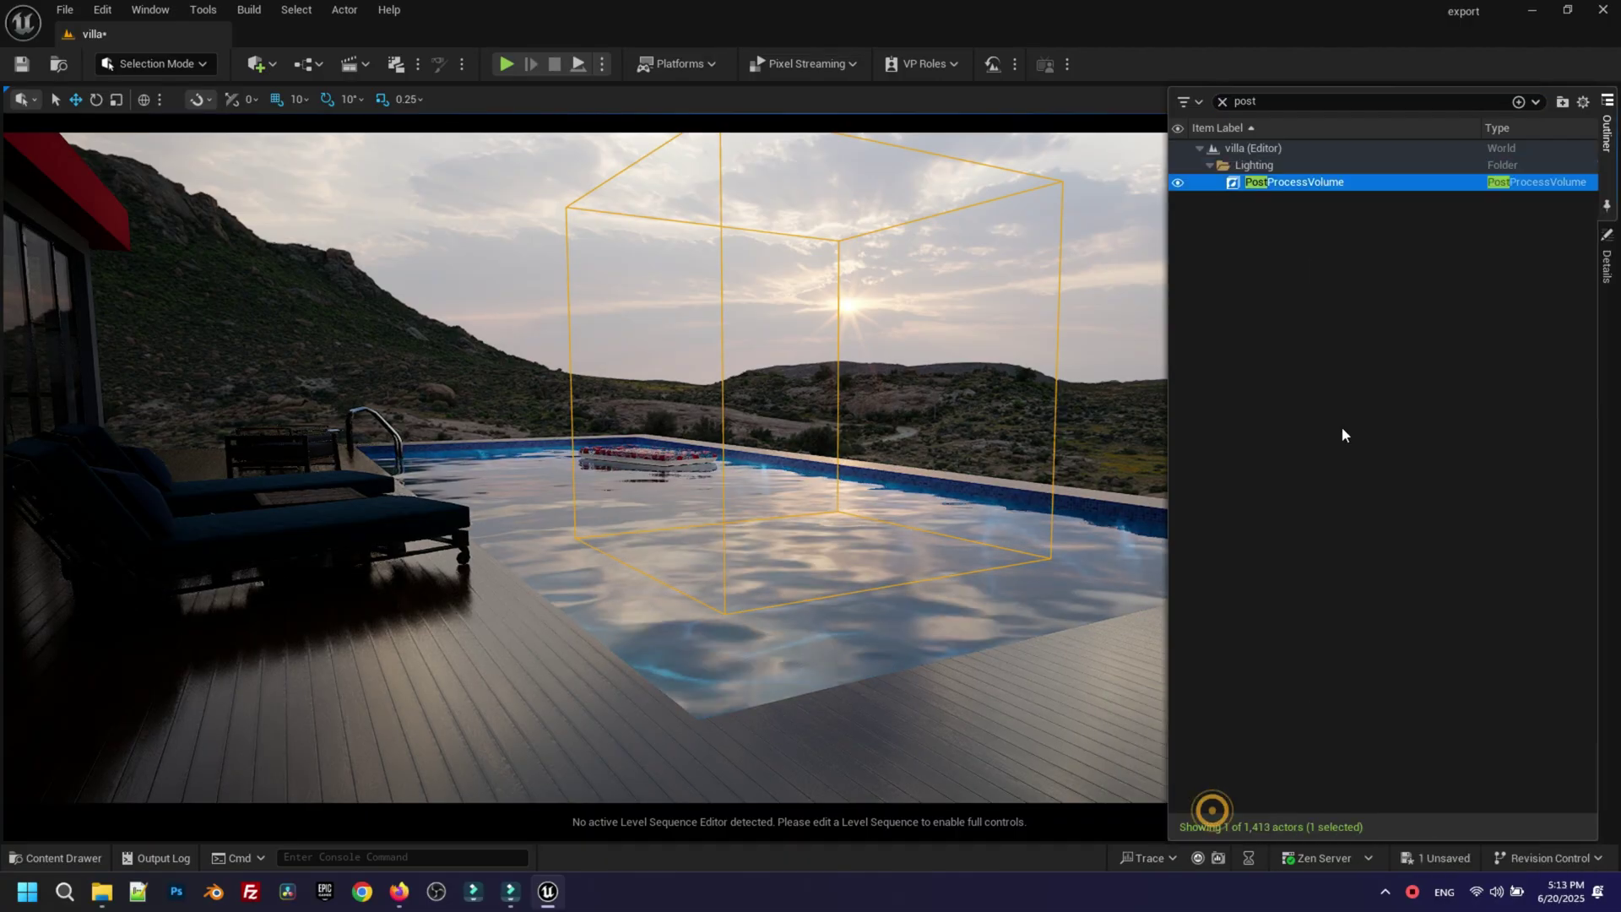
Step: Search 'intens' in the volume's Details; enable Bloom Intensity (0.675) and Lens Flares Intensity 0.2
{"action": "left_click", "coordinate": [1608, 267]}
{"action": "left_click", "coordinate": [1335, 243]}
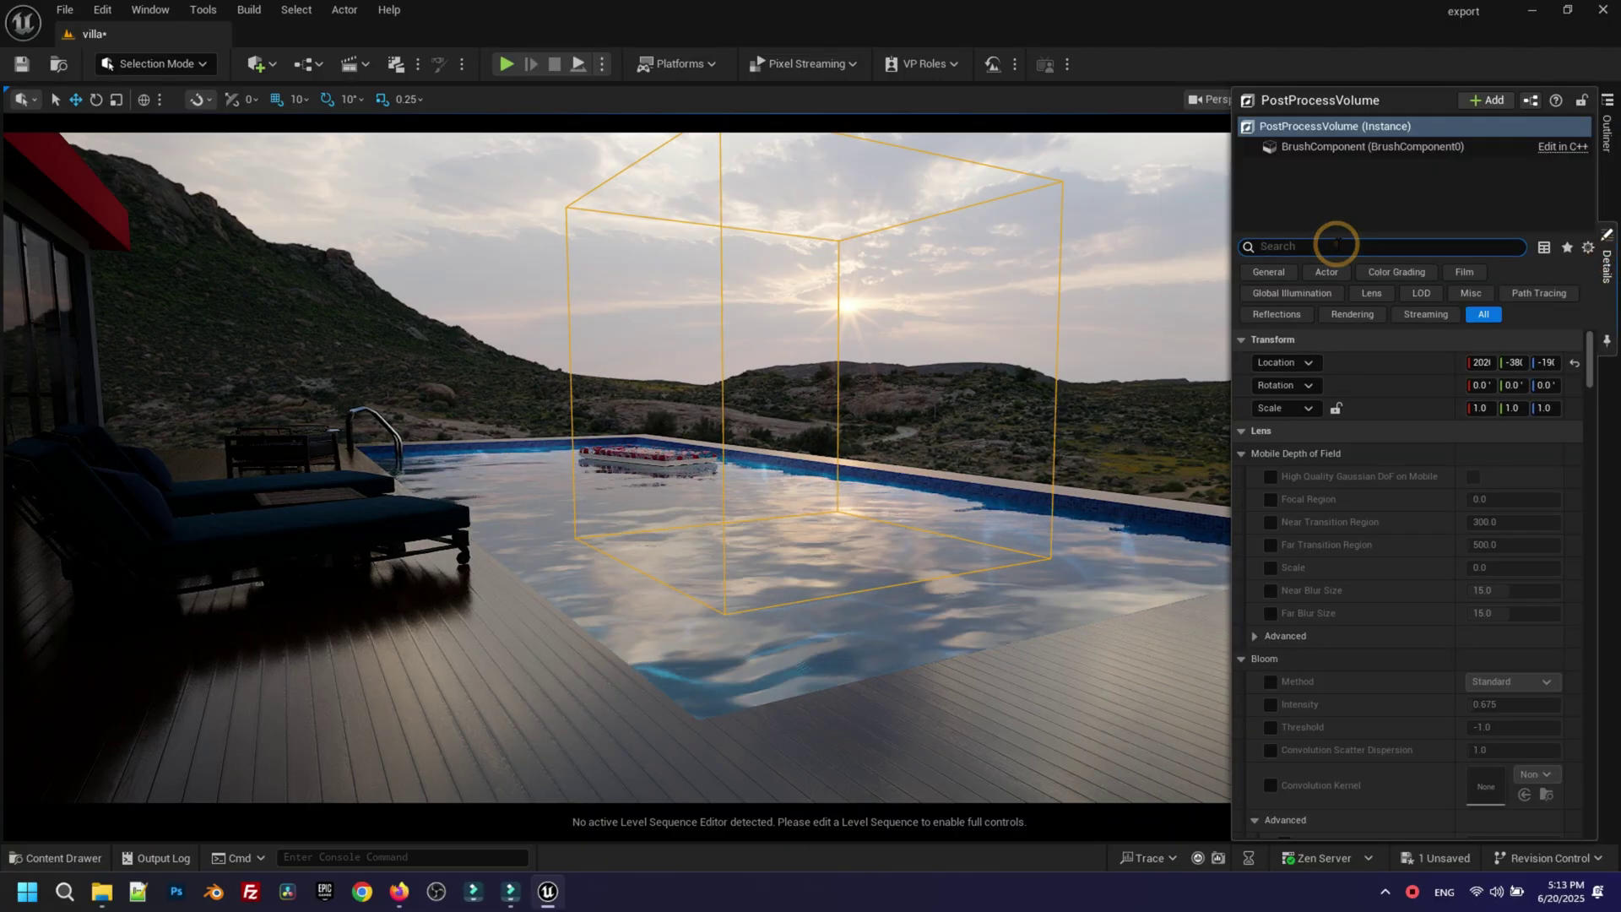
{"action": "type", "text": "inten"}
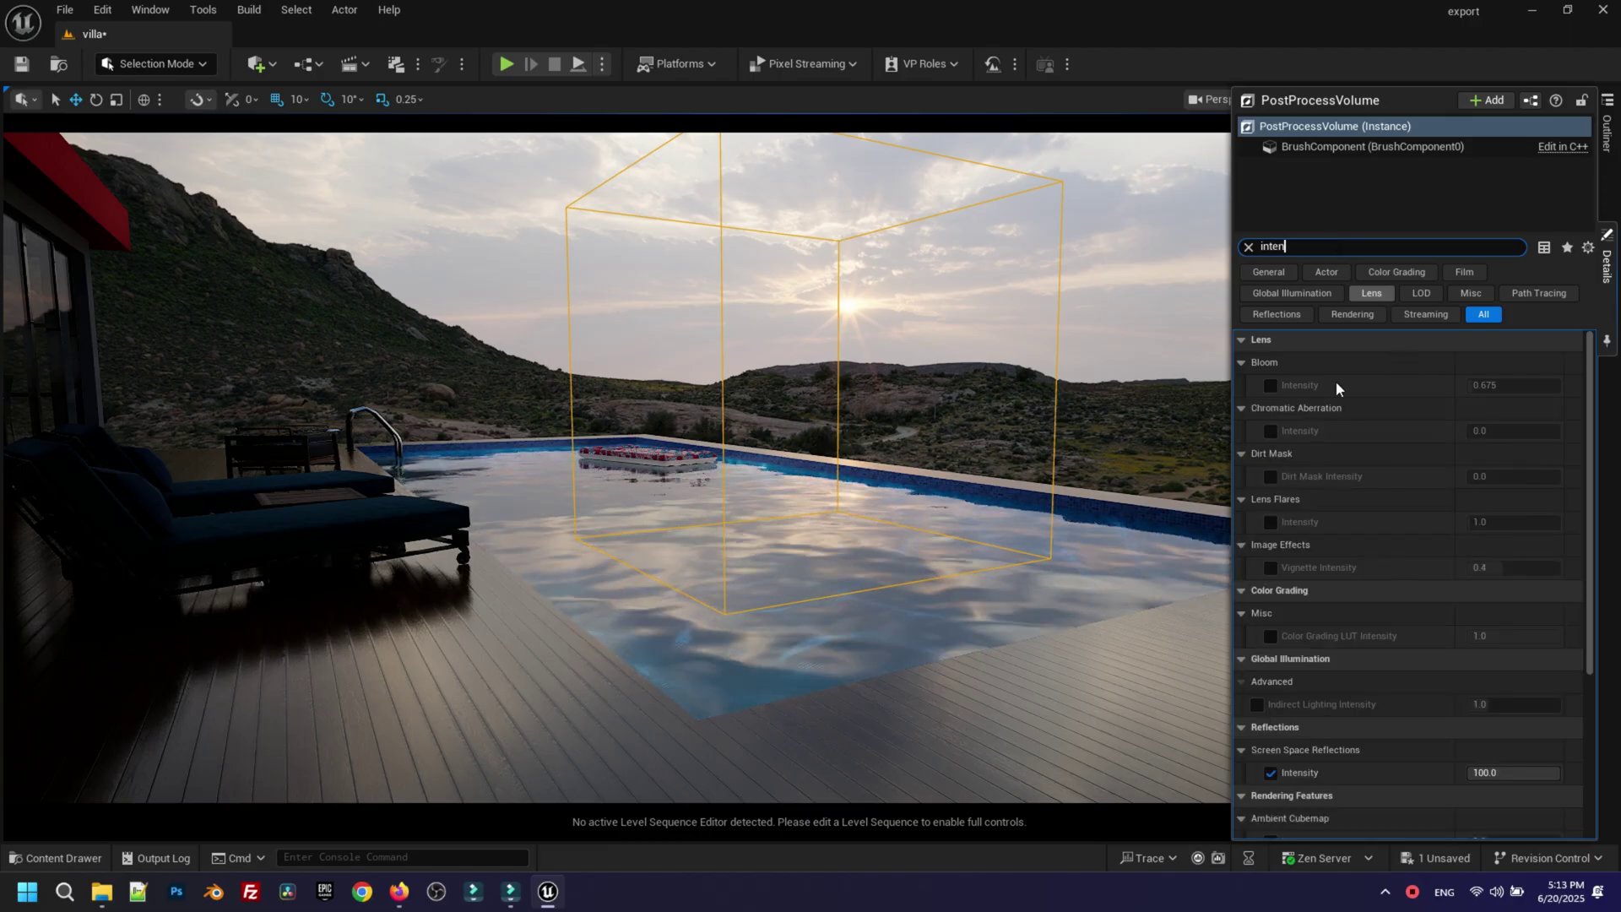
{"action": "type", "text": "s"}
{"action": "left_click", "coordinate": [1271, 386]}
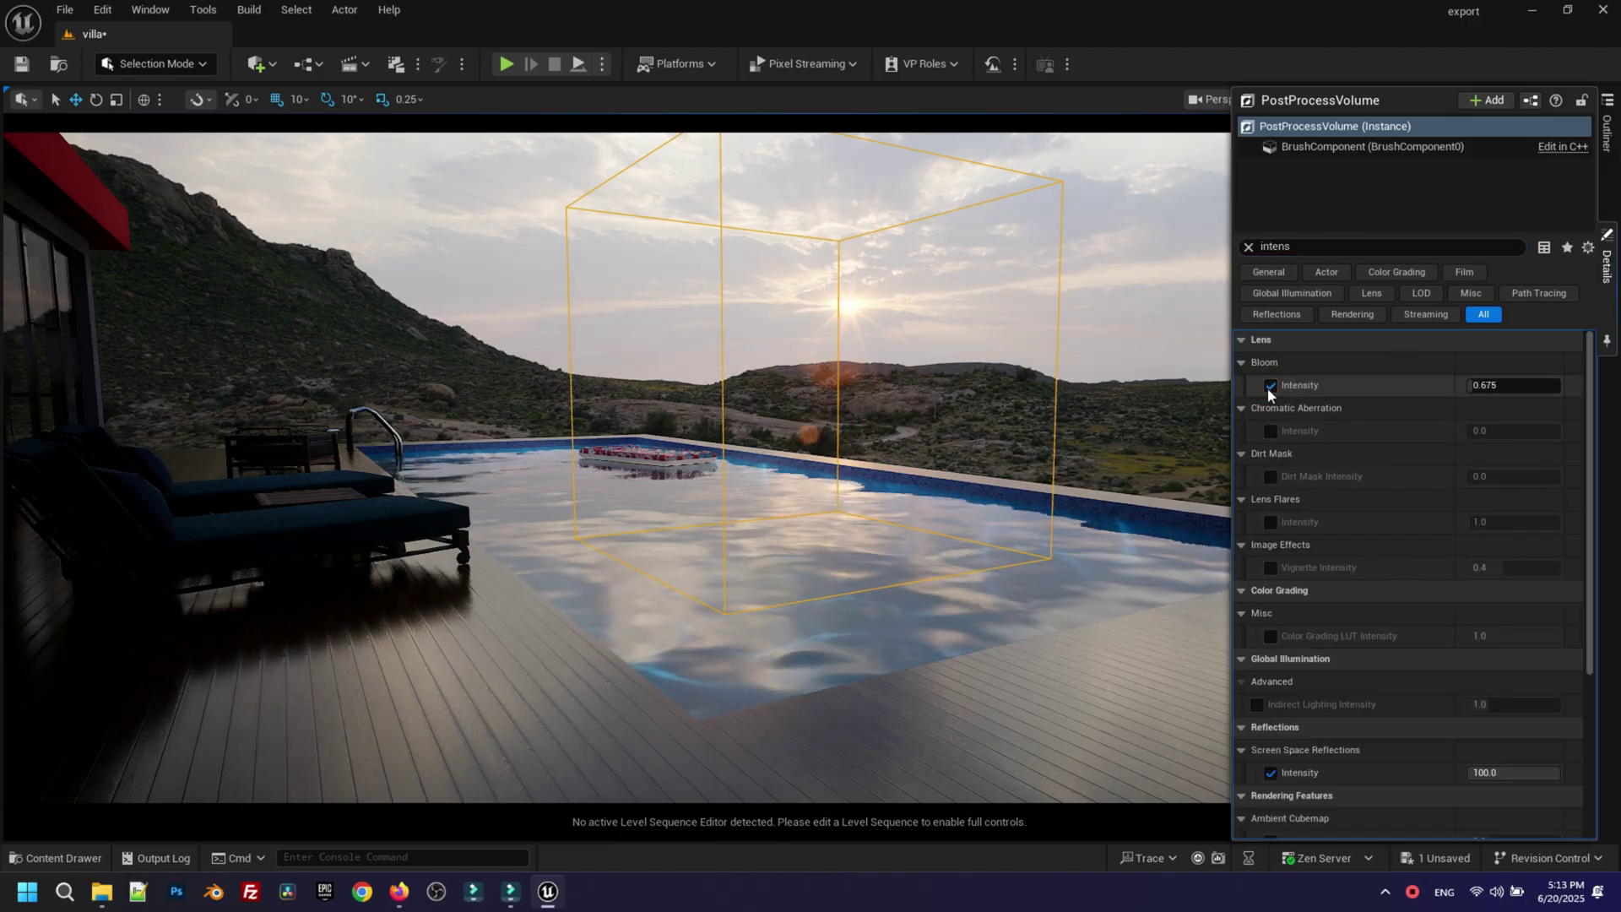
{"action": "mouse_move", "coordinate": [1140, 482]}
{"action": "right_mouse_down"}
{"action": "mouse_move", "coordinate": [1217, 482]}
{"action": "mouse_move", "coordinate": [1191, 481]}
{"action": "right_mouse_up"}
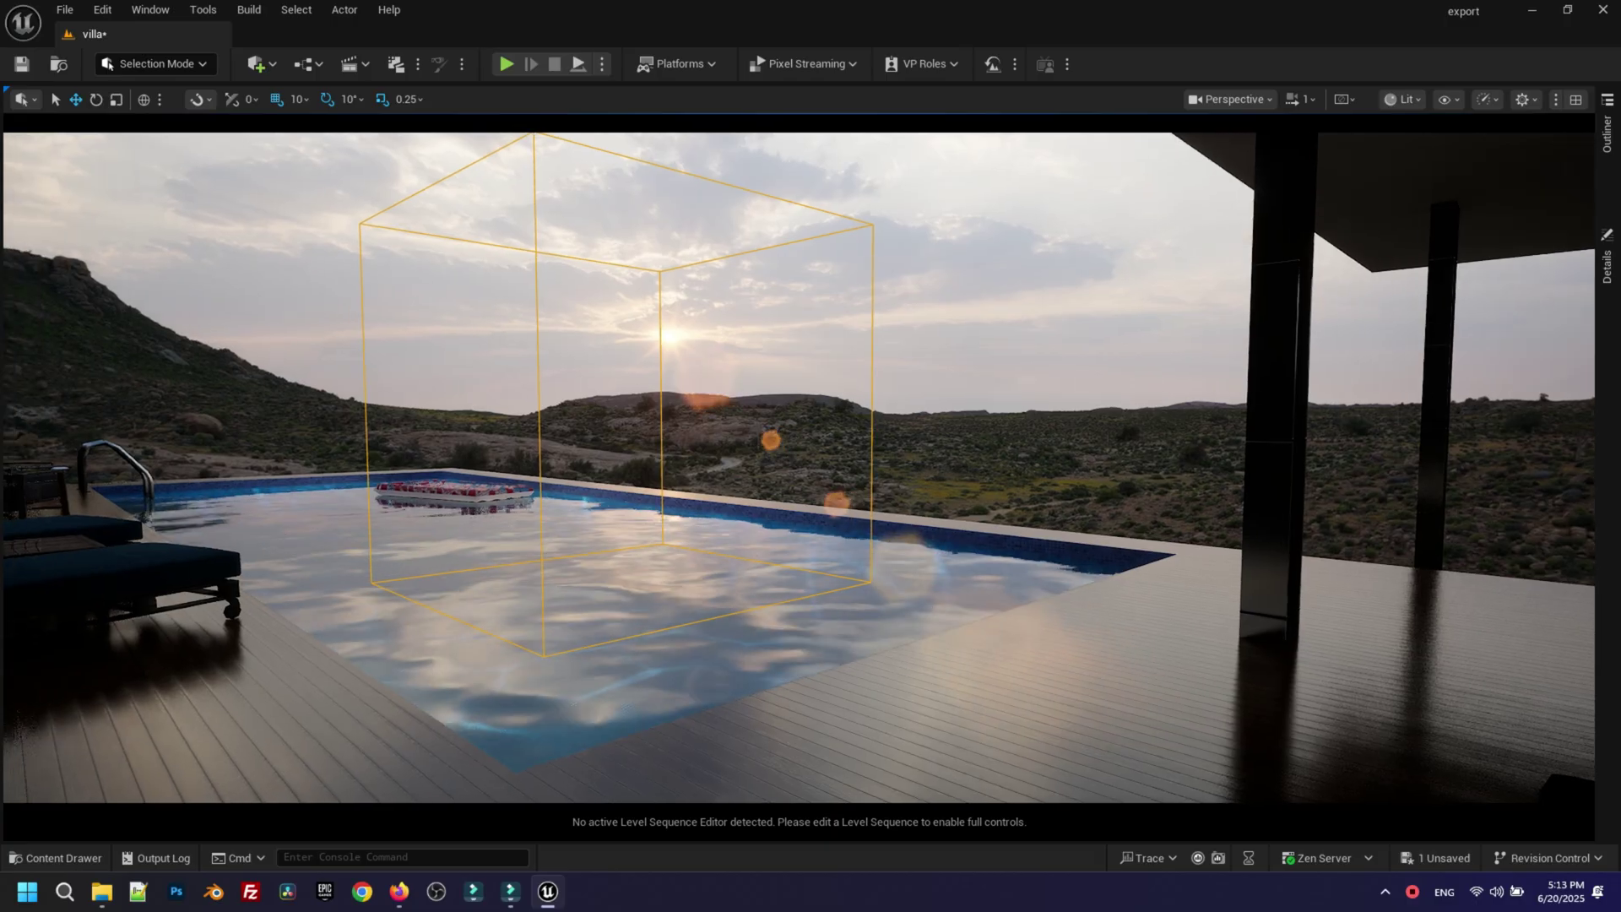
{"action": "left_click", "coordinate": [1609, 236]}
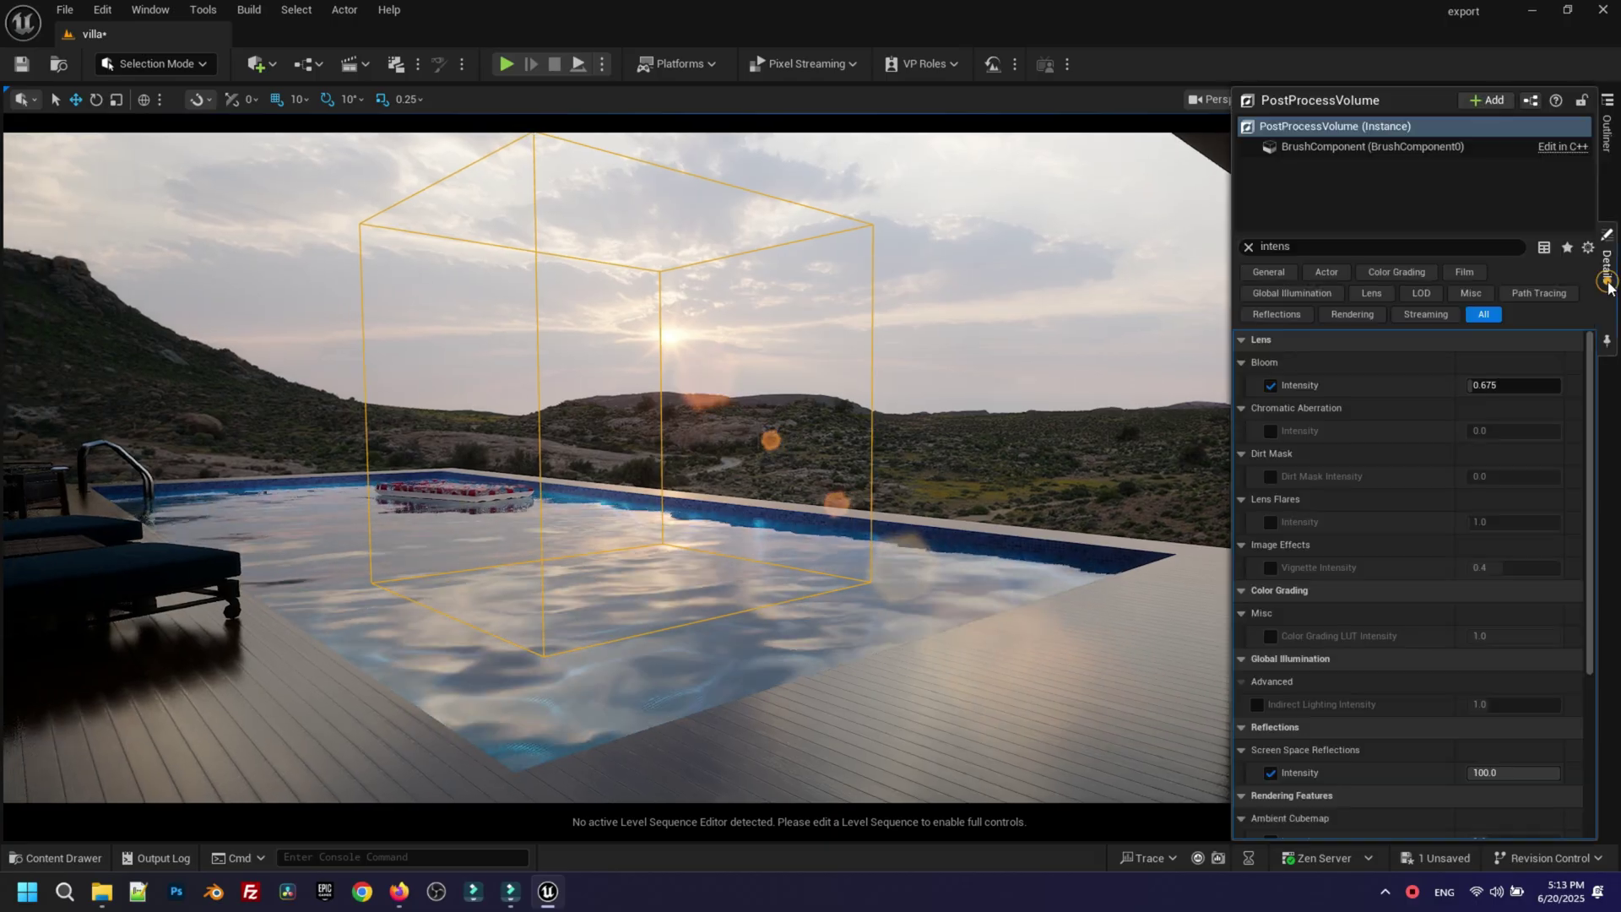
{"action": "left_click", "coordinate": [1271, 522]}
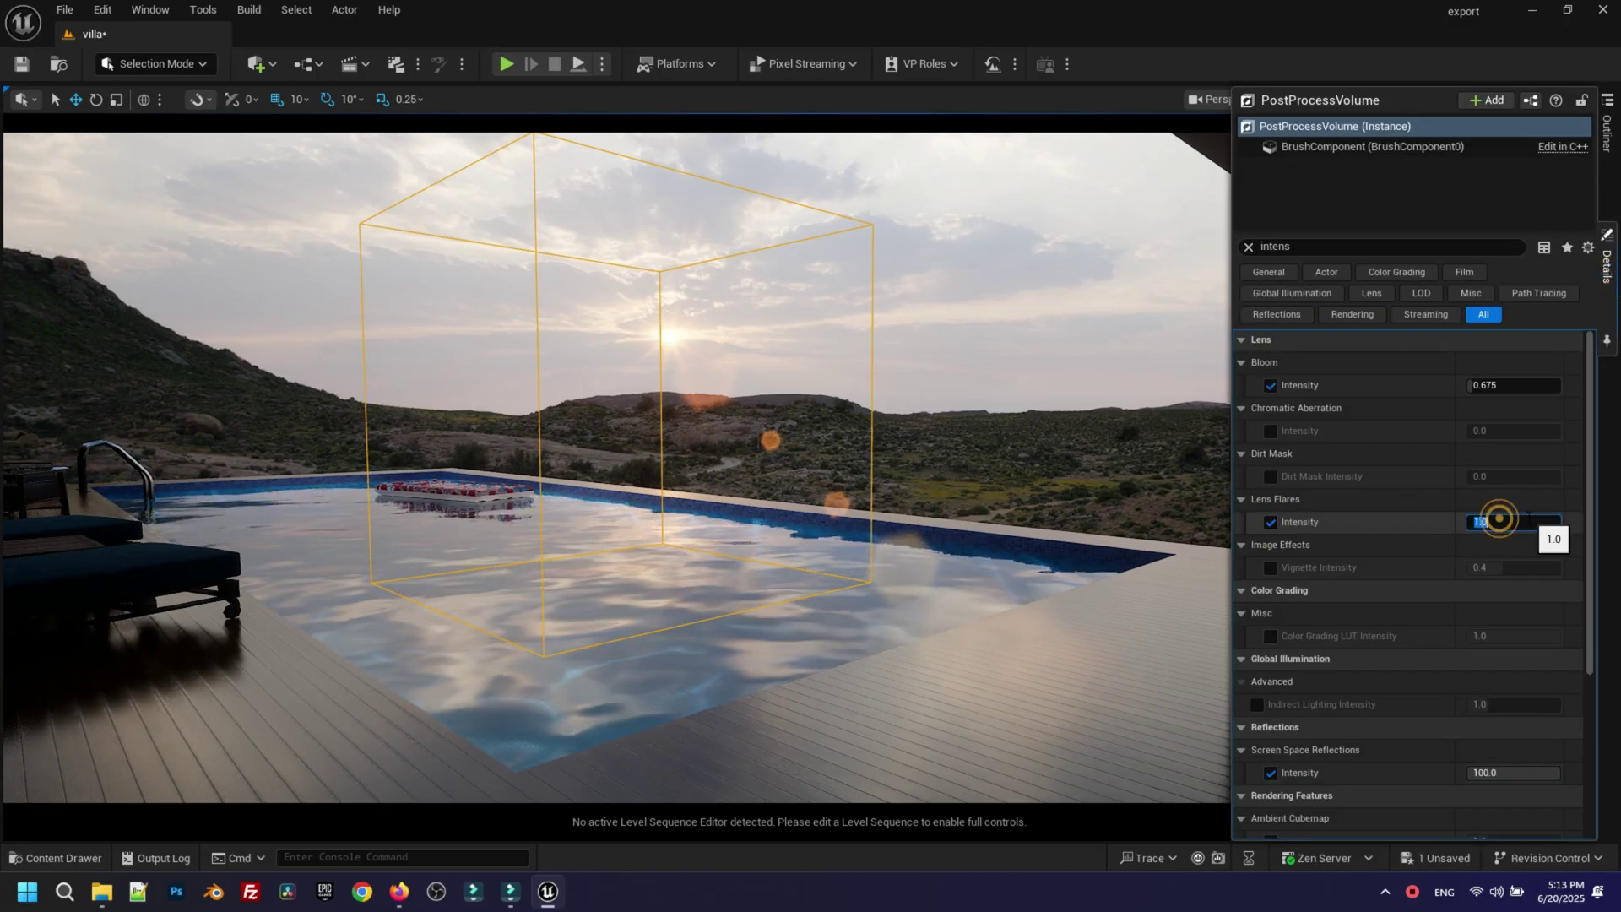
{"action": "left_click", "coordinate": [1516, 523]}
{"action": "type", "text": "2"}
{"action": "key", "text": "Return"}
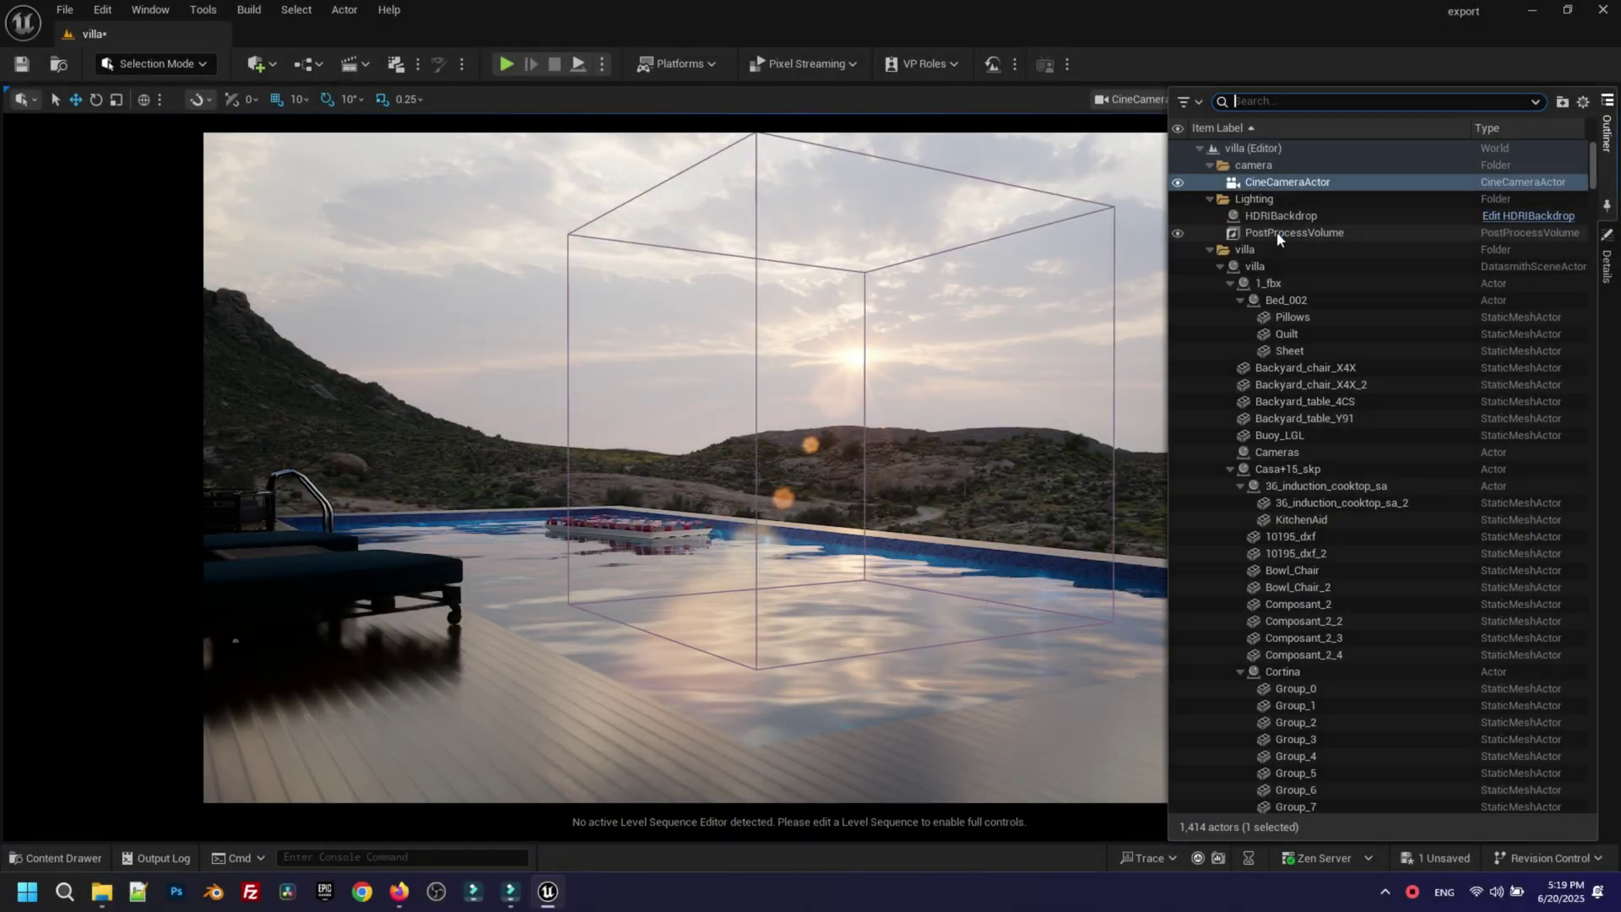
Step: Search 'brigh' and enable Min and Max EV100 overrides at 2, then clear the search
{"action": "left_click", "coordinate": [1277, 235]}
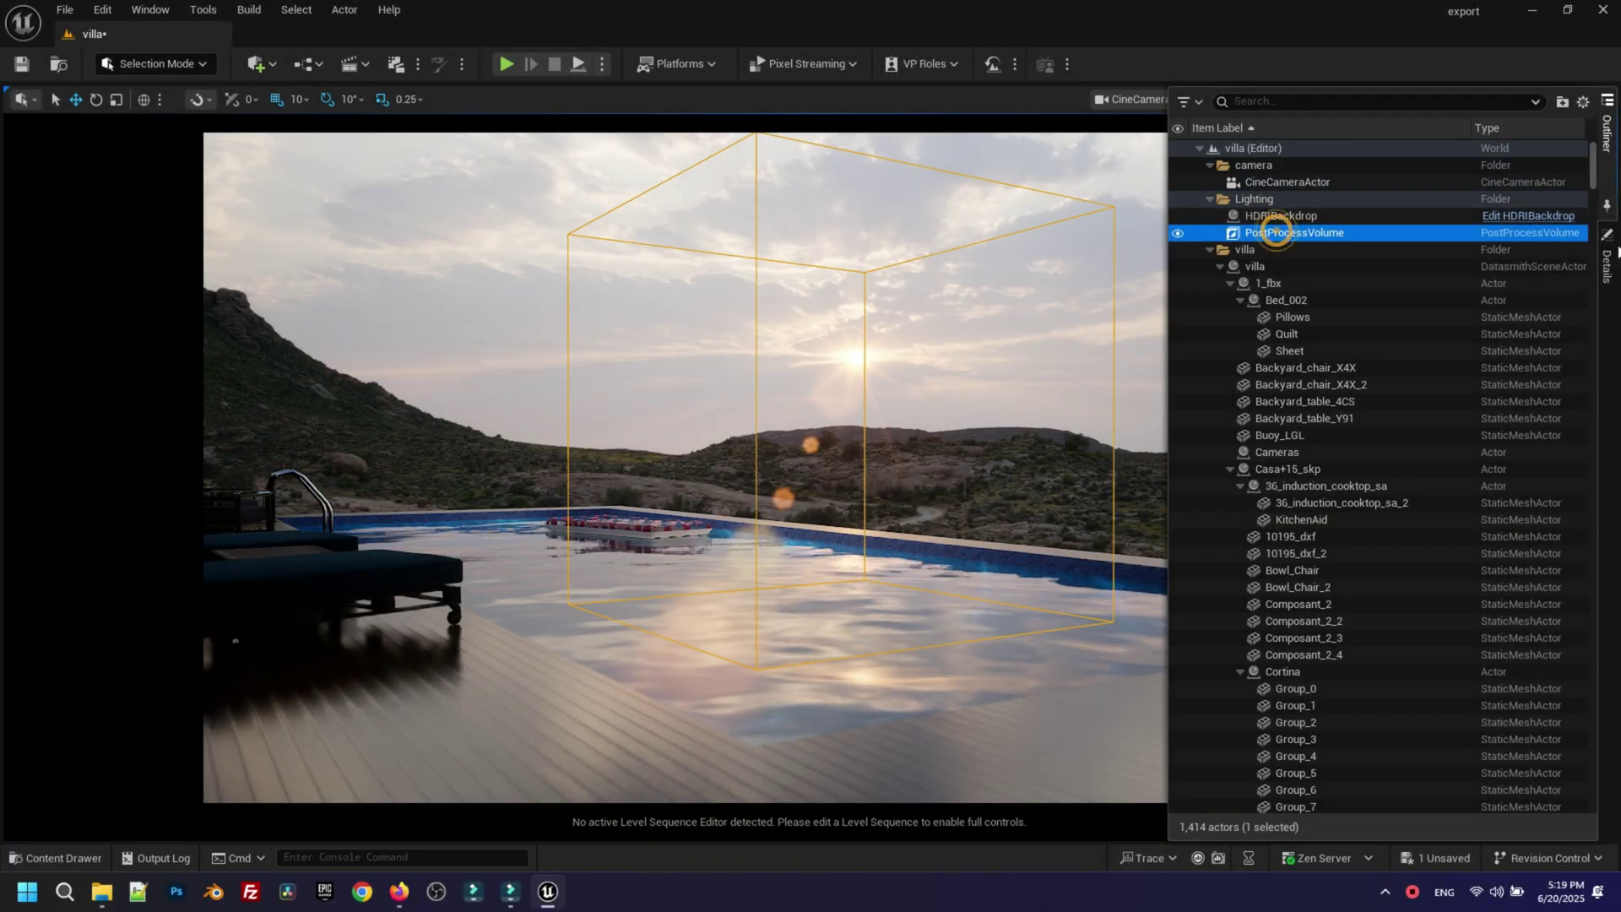
{"action": "left_click", "coordinate": [1606, 263]}
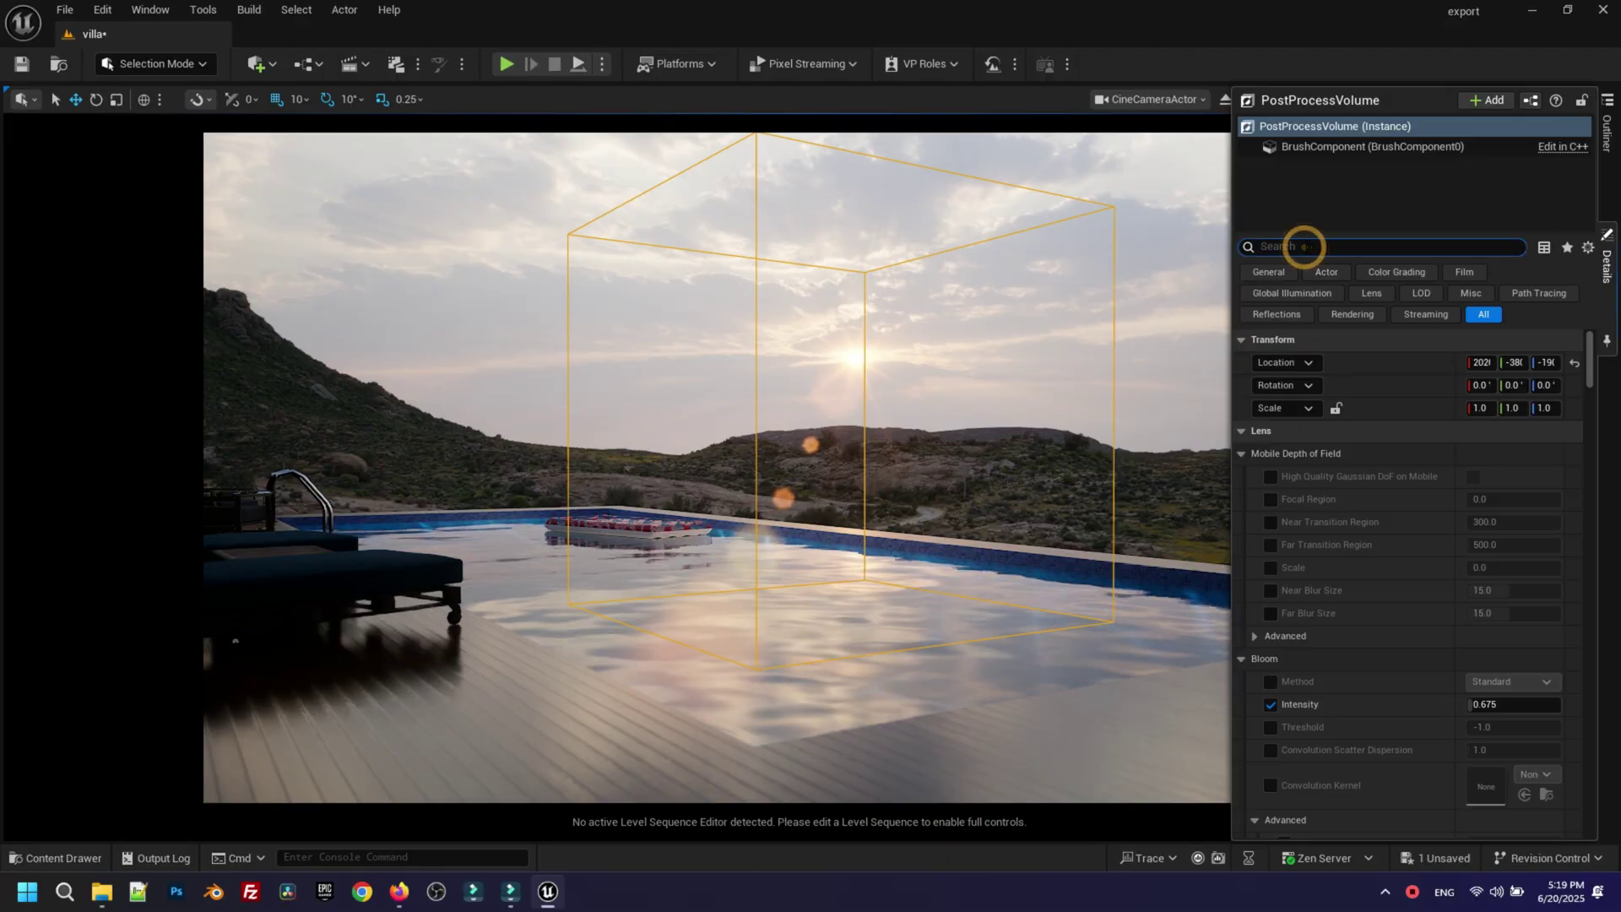
{"action": "type", "text": "brigh"}
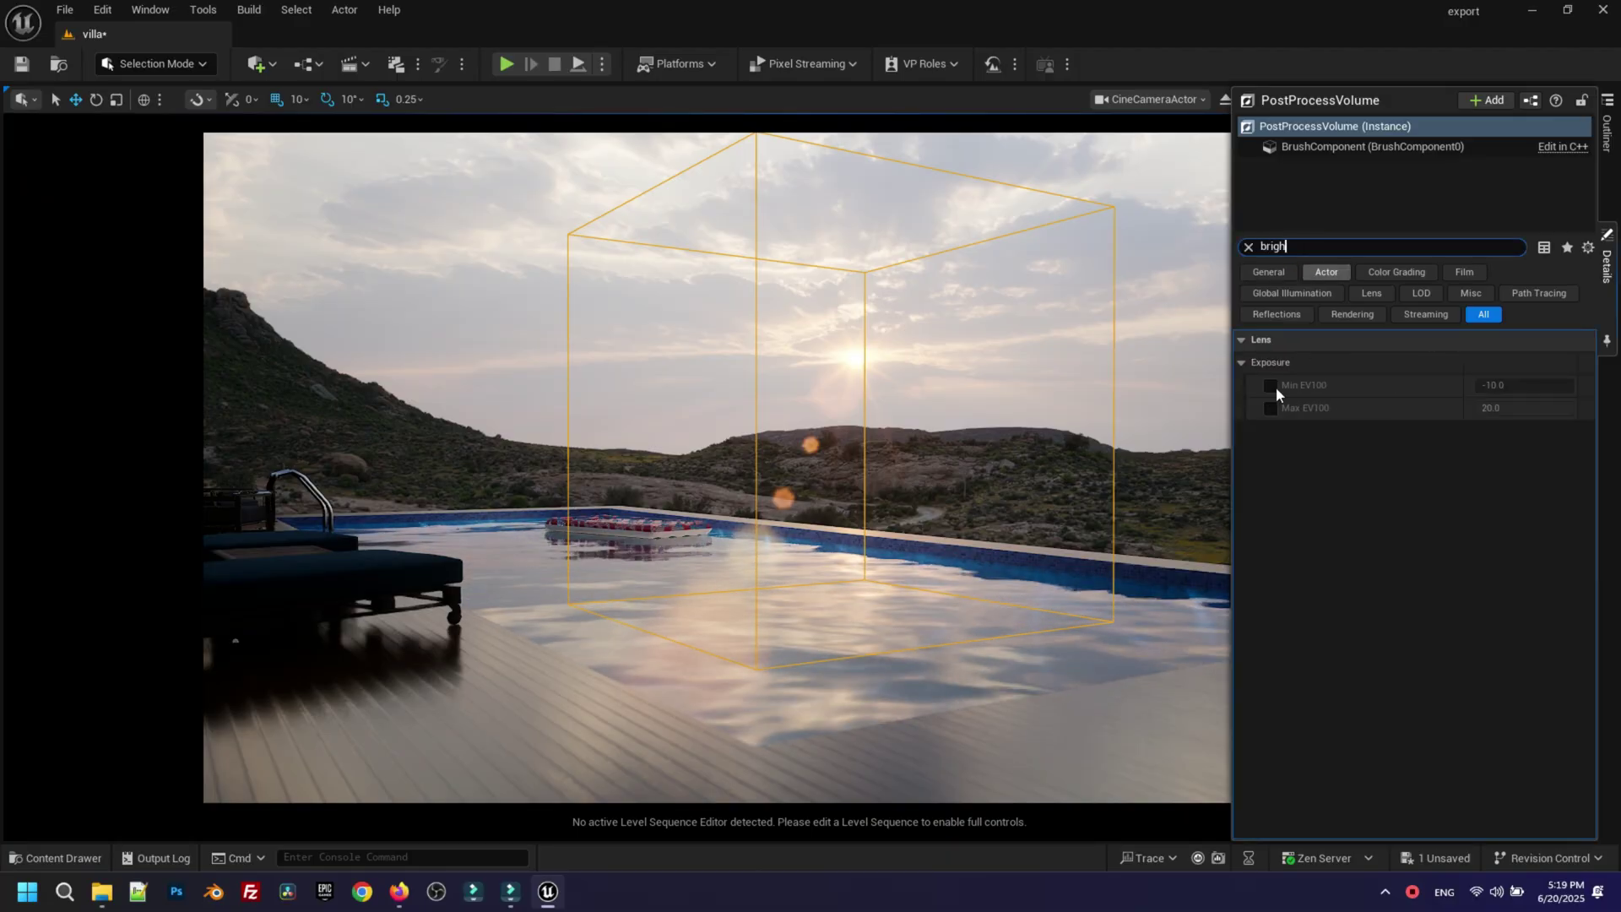
{"action": "left_click", "coordinate": [1270, 386]}
{"action": "left_click", "coordinate": [1269, 408]}
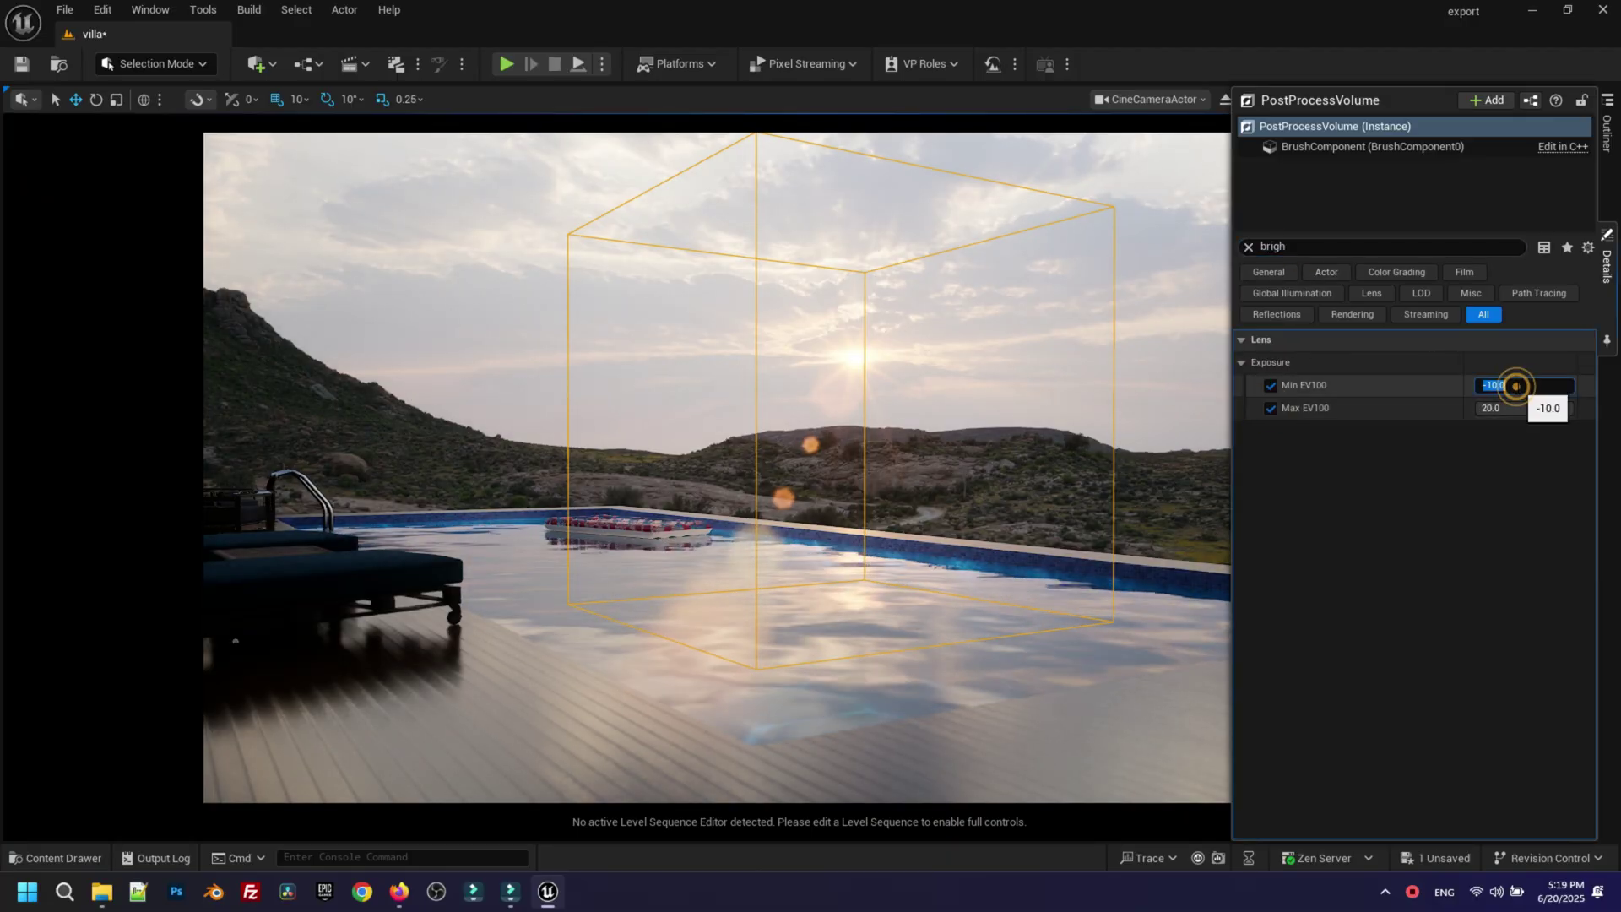
{"action": "left_click", "coordinate": [1527, 385]}
{"action": "type", "text": "2"}
{"action": "left_click", "coordinate": [1509, 403]}
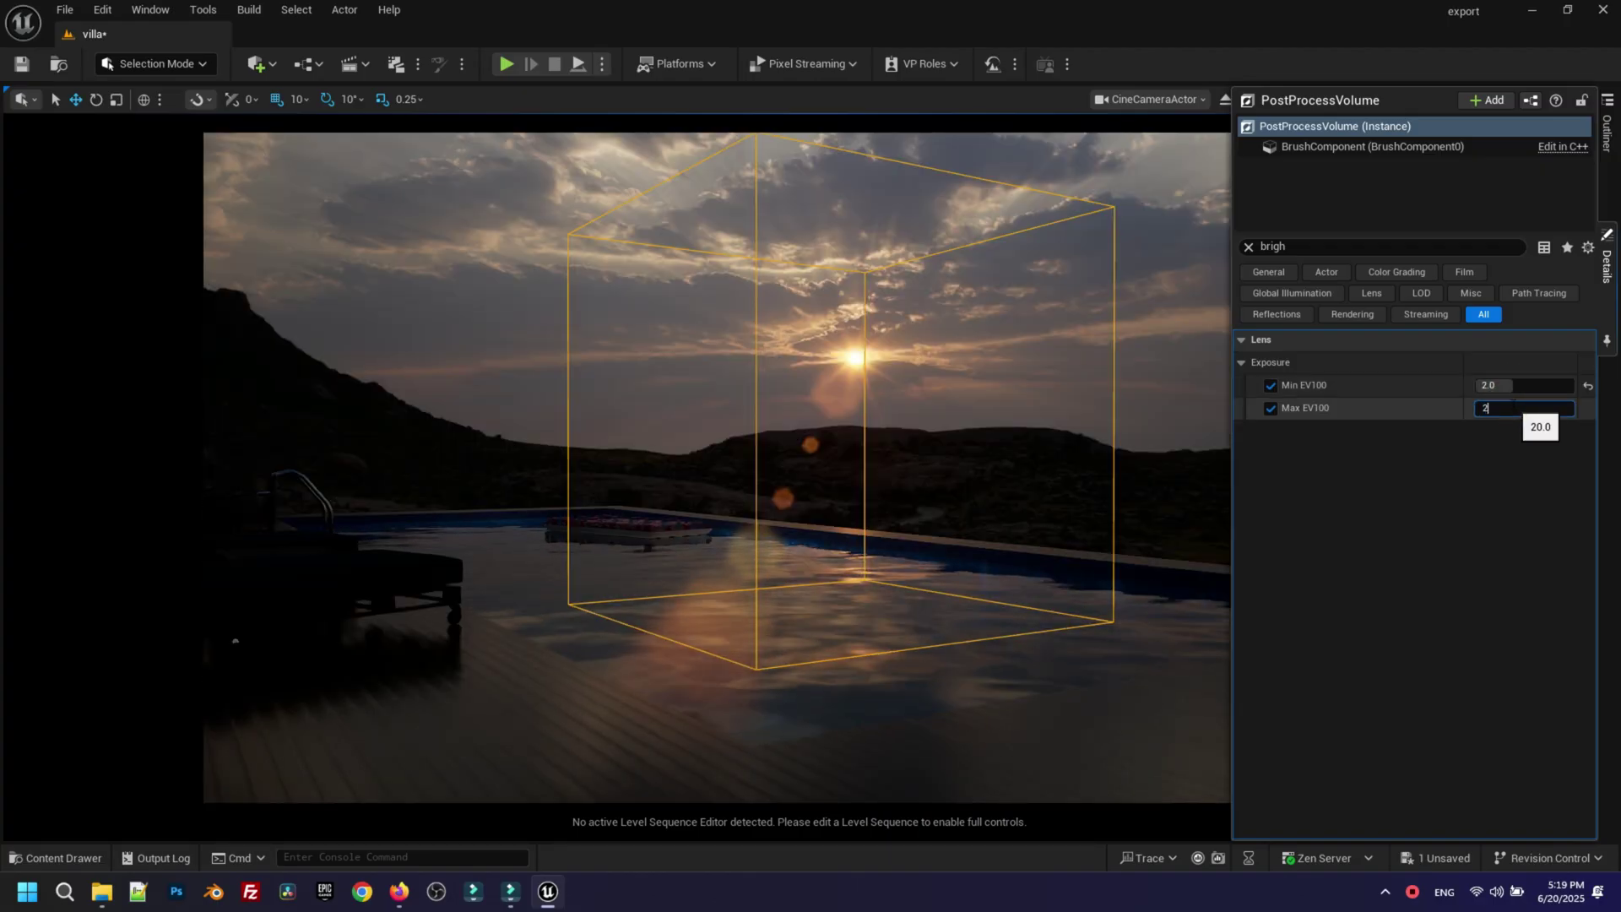
{"action": "left_click", "coordinate": [1250, 246]}
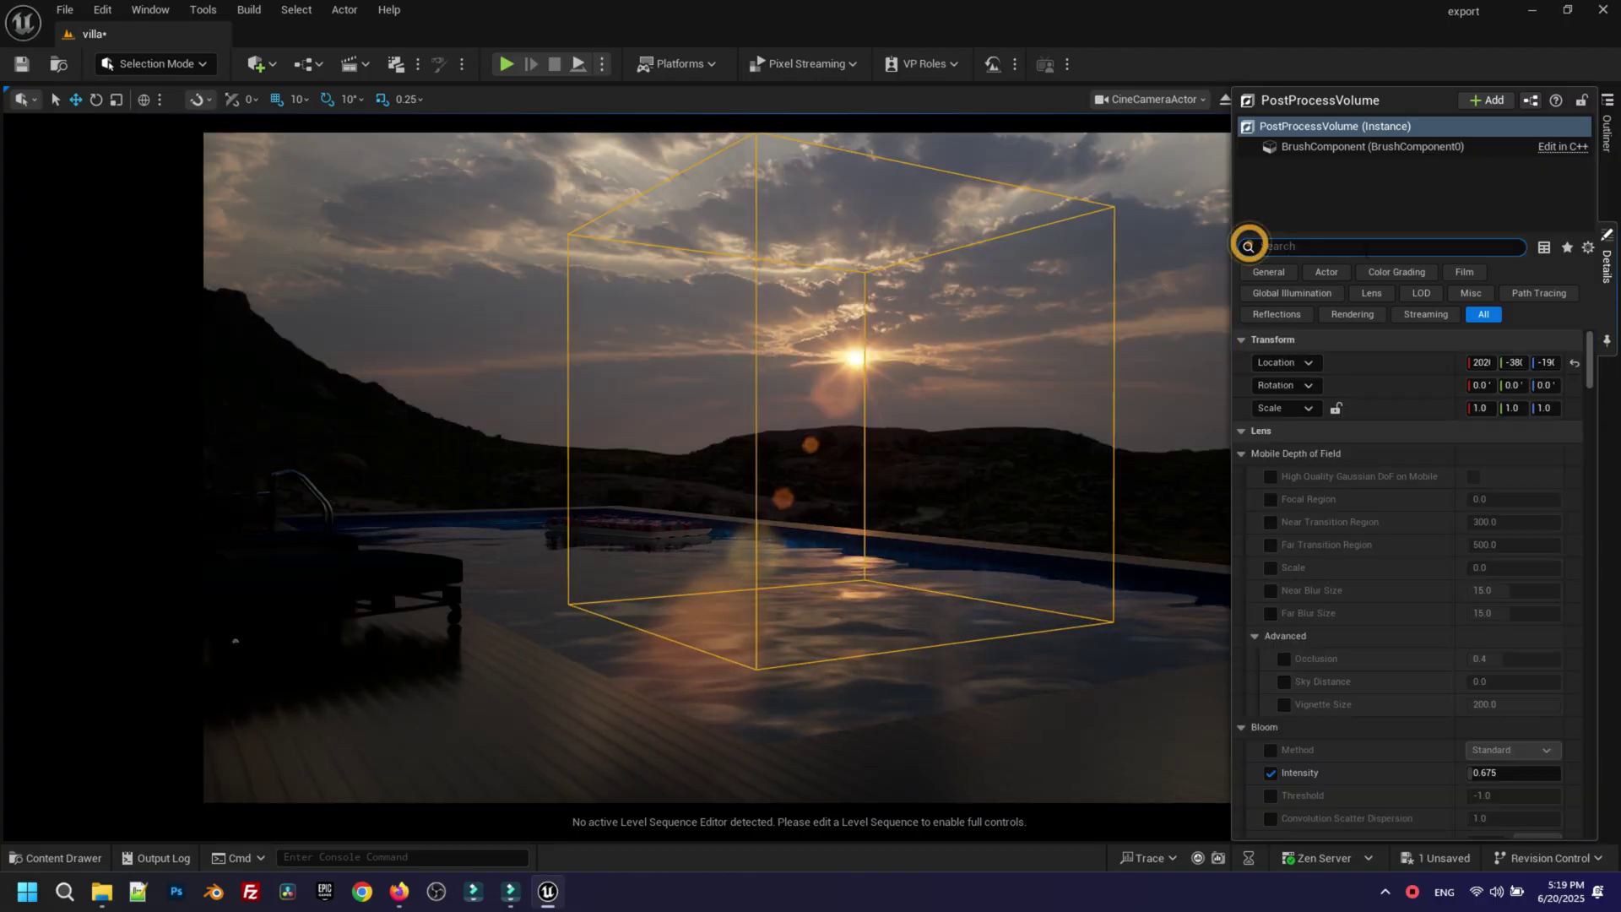
Step: Select HDRIBackdrop in the Outliner and set its Intensity to 1, then settle on 0.5
{"action": "left_click", "coordinate": [1607, 131]}
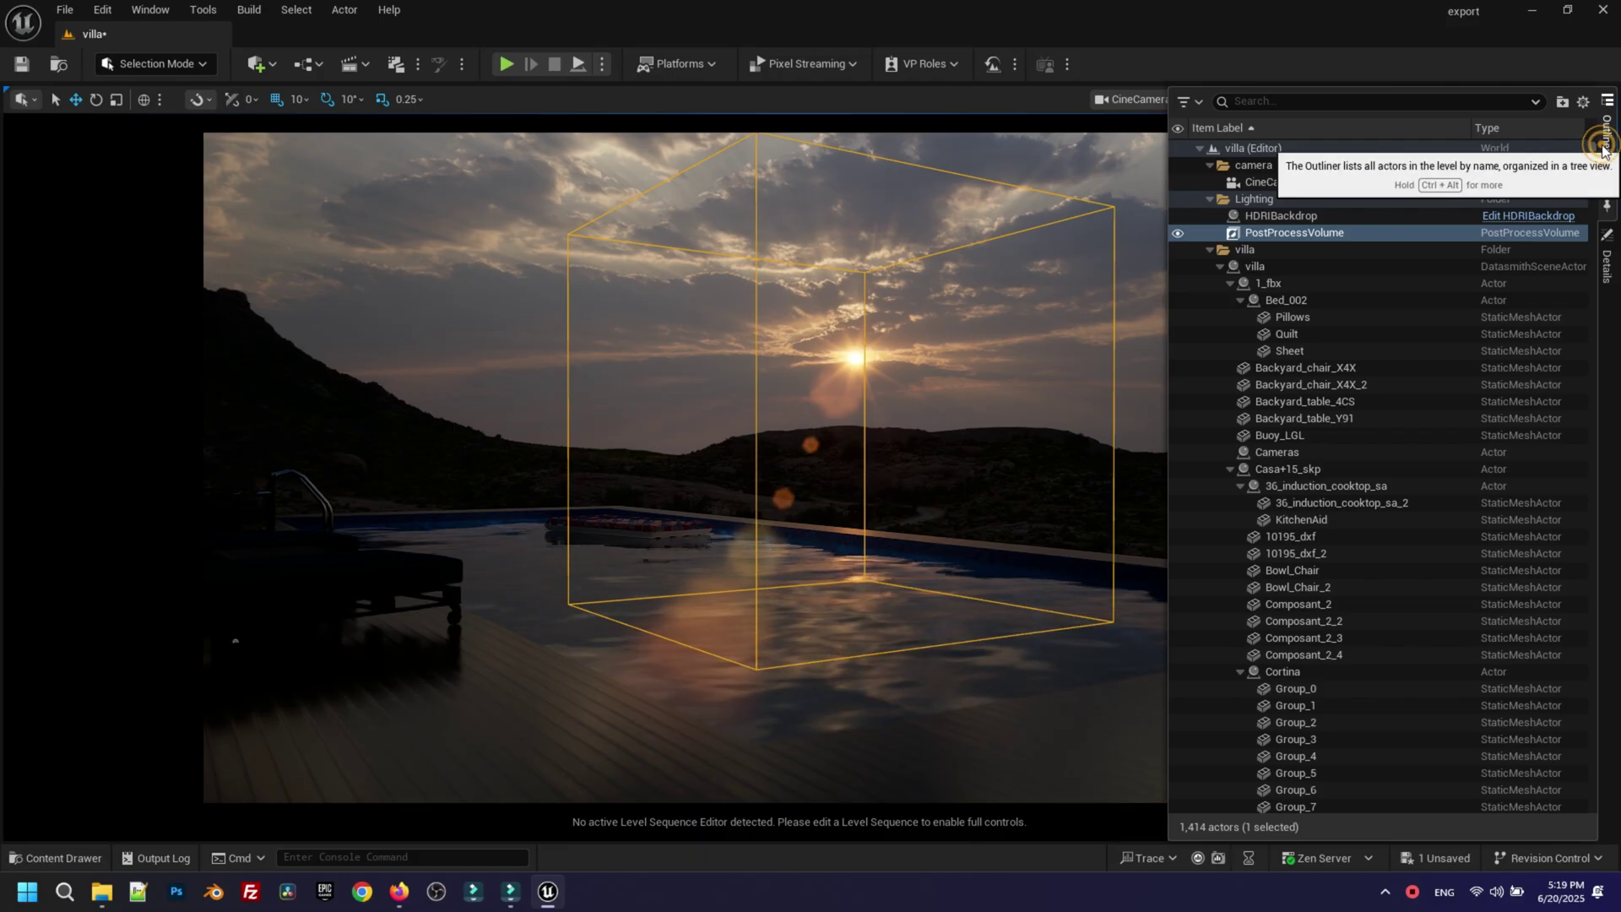
{"action": "left_click", "coordinate": [1287, 216]}
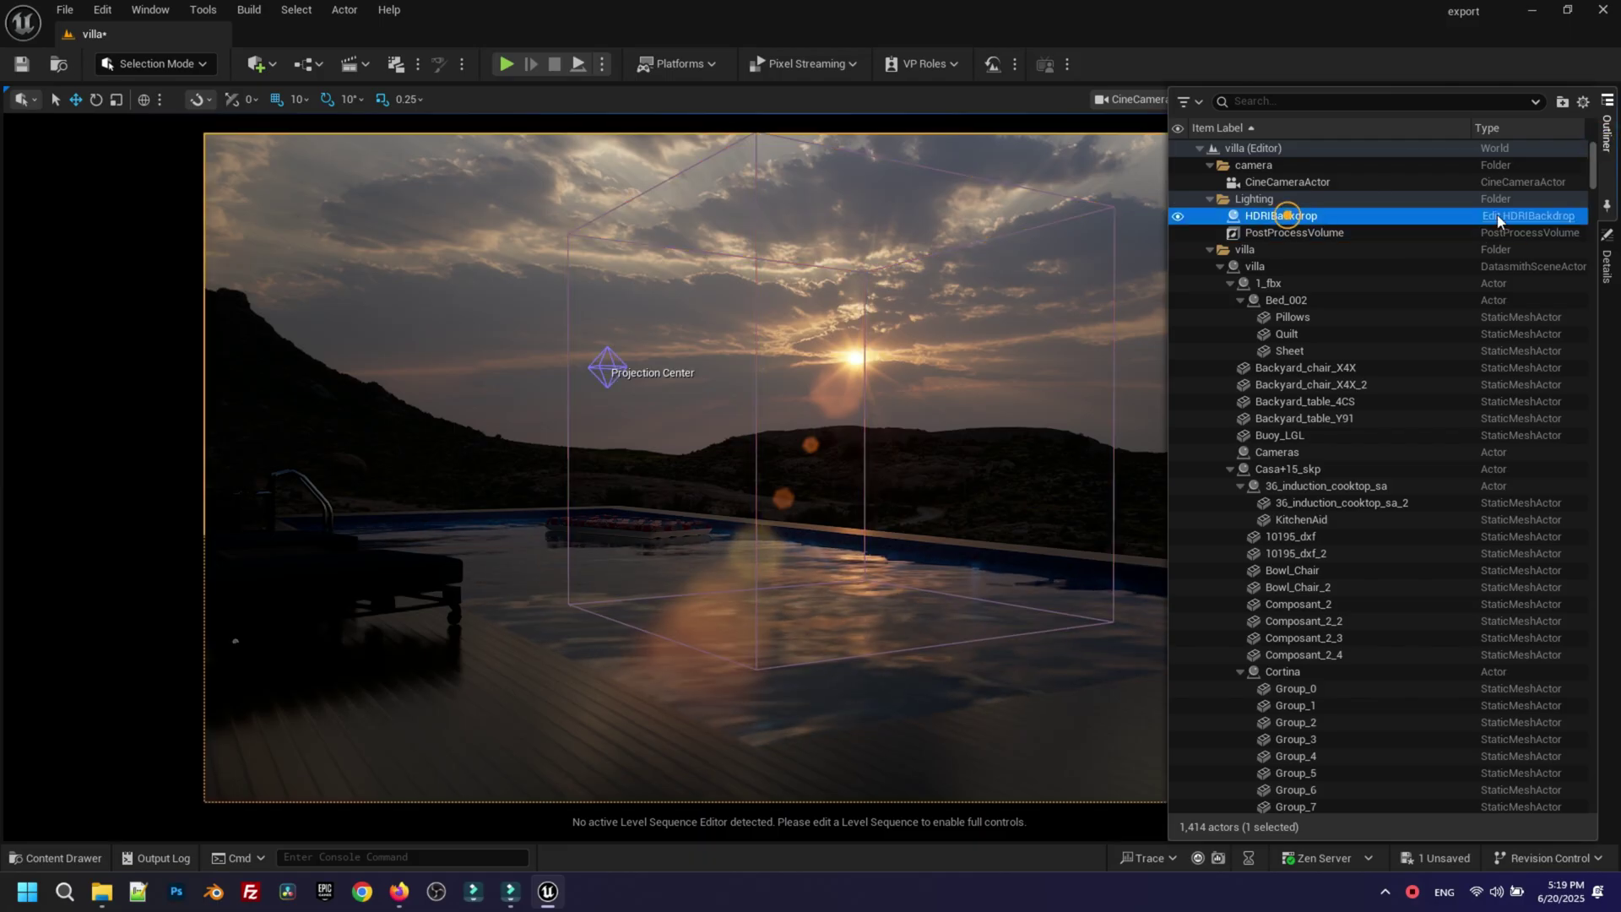
{"action": "left_click", "coordinate": [1609, 269]}
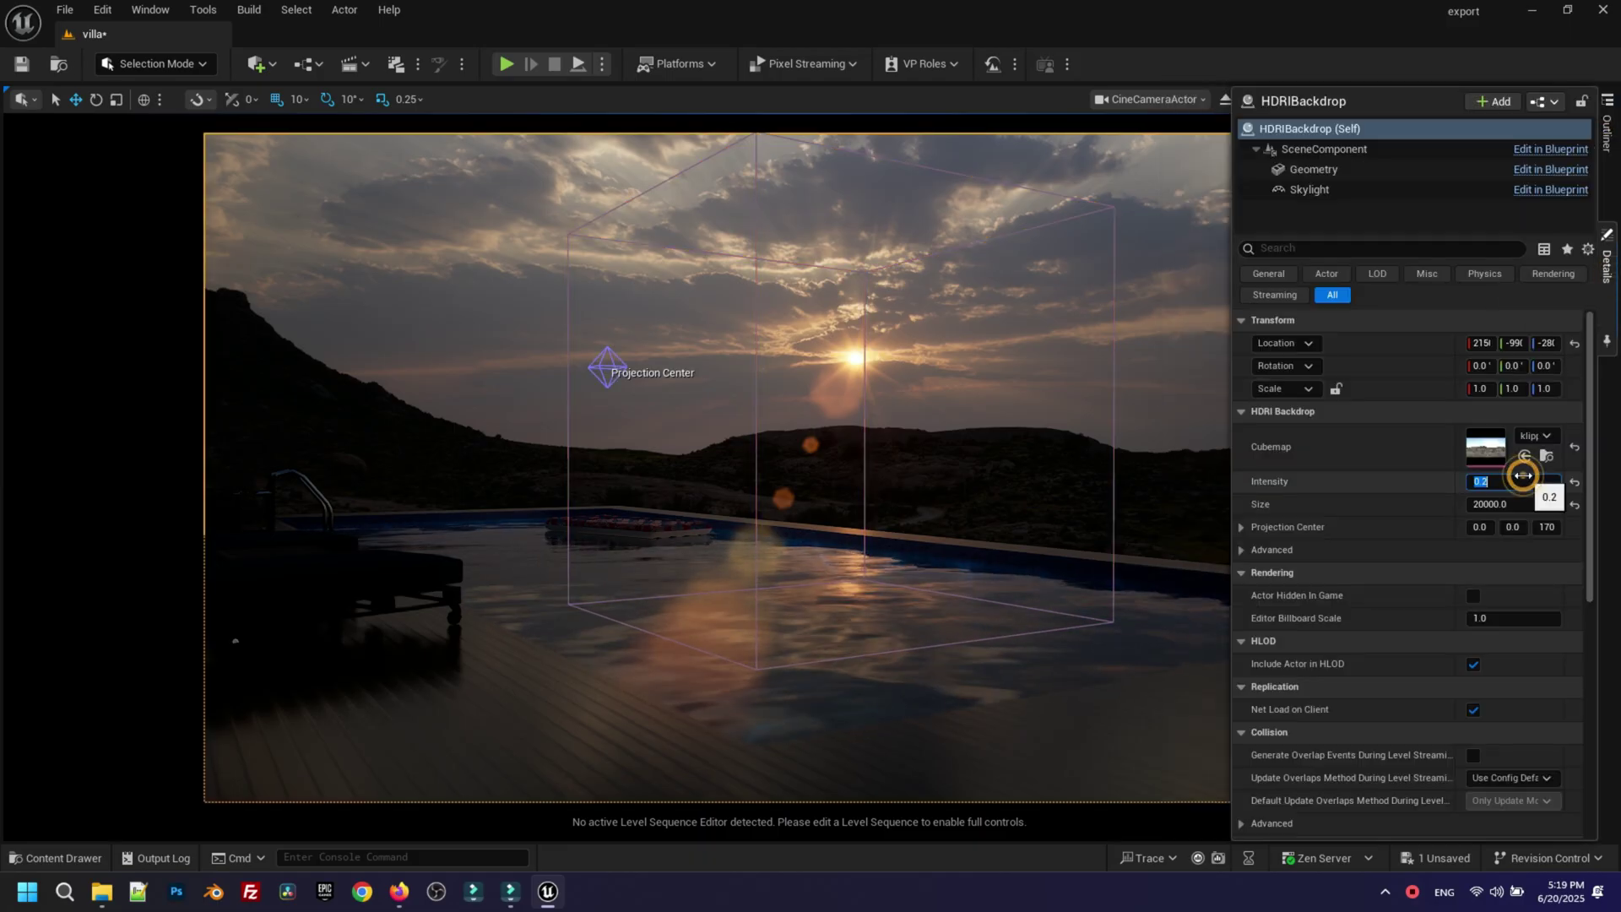
{"action": "type", "text": "5"}
{"action": "key", "text": "Return"}
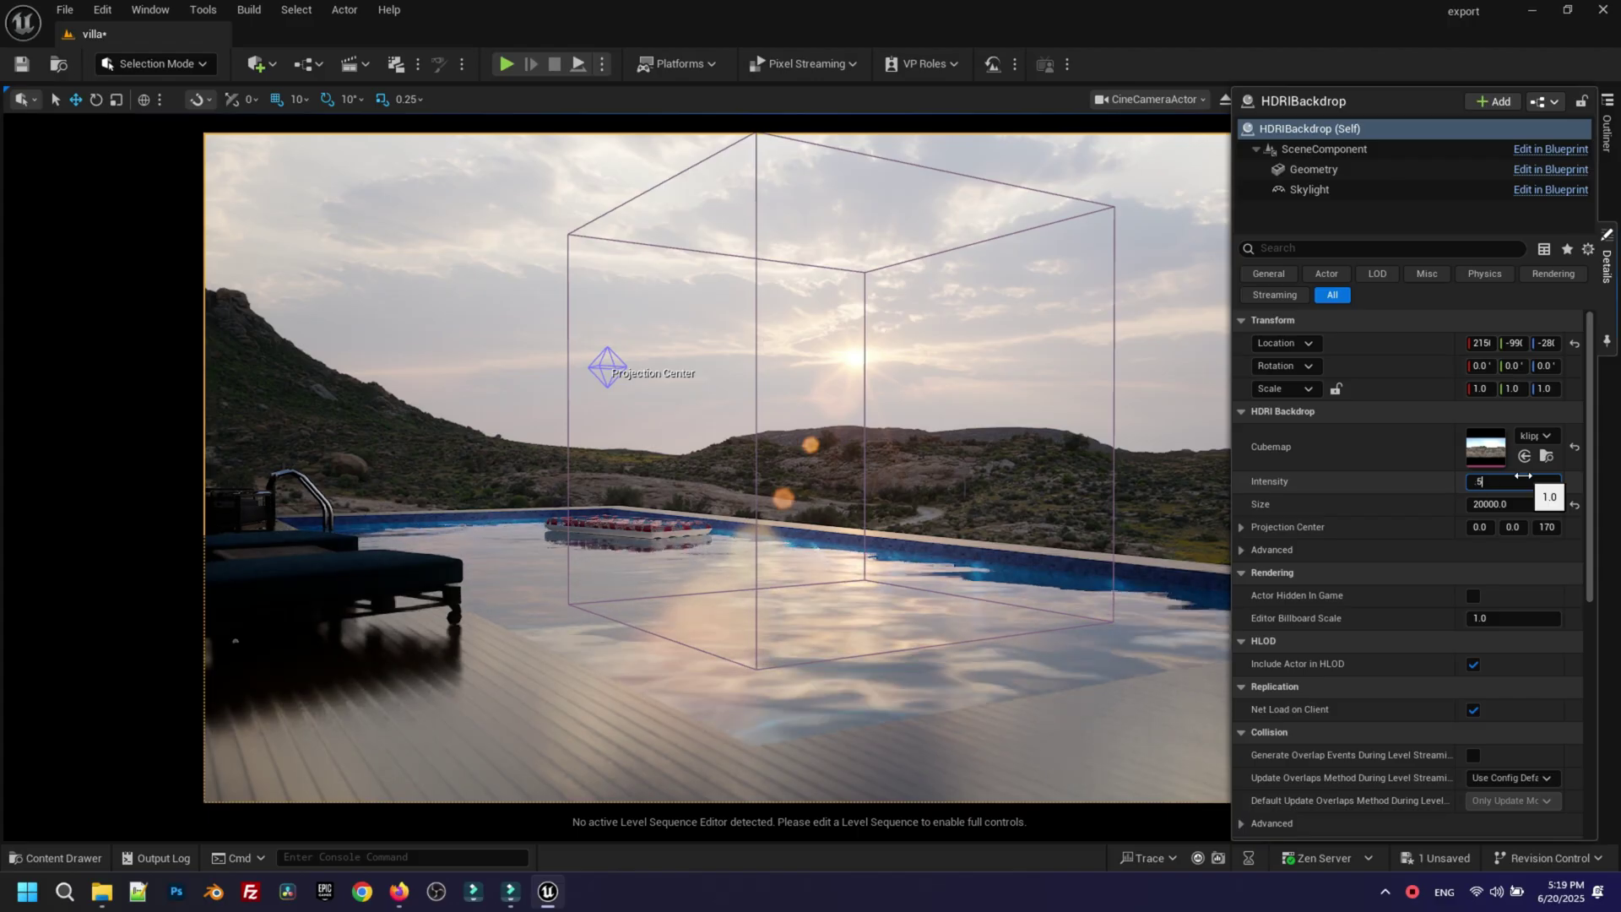
{"action": "key", "text": "Return"}
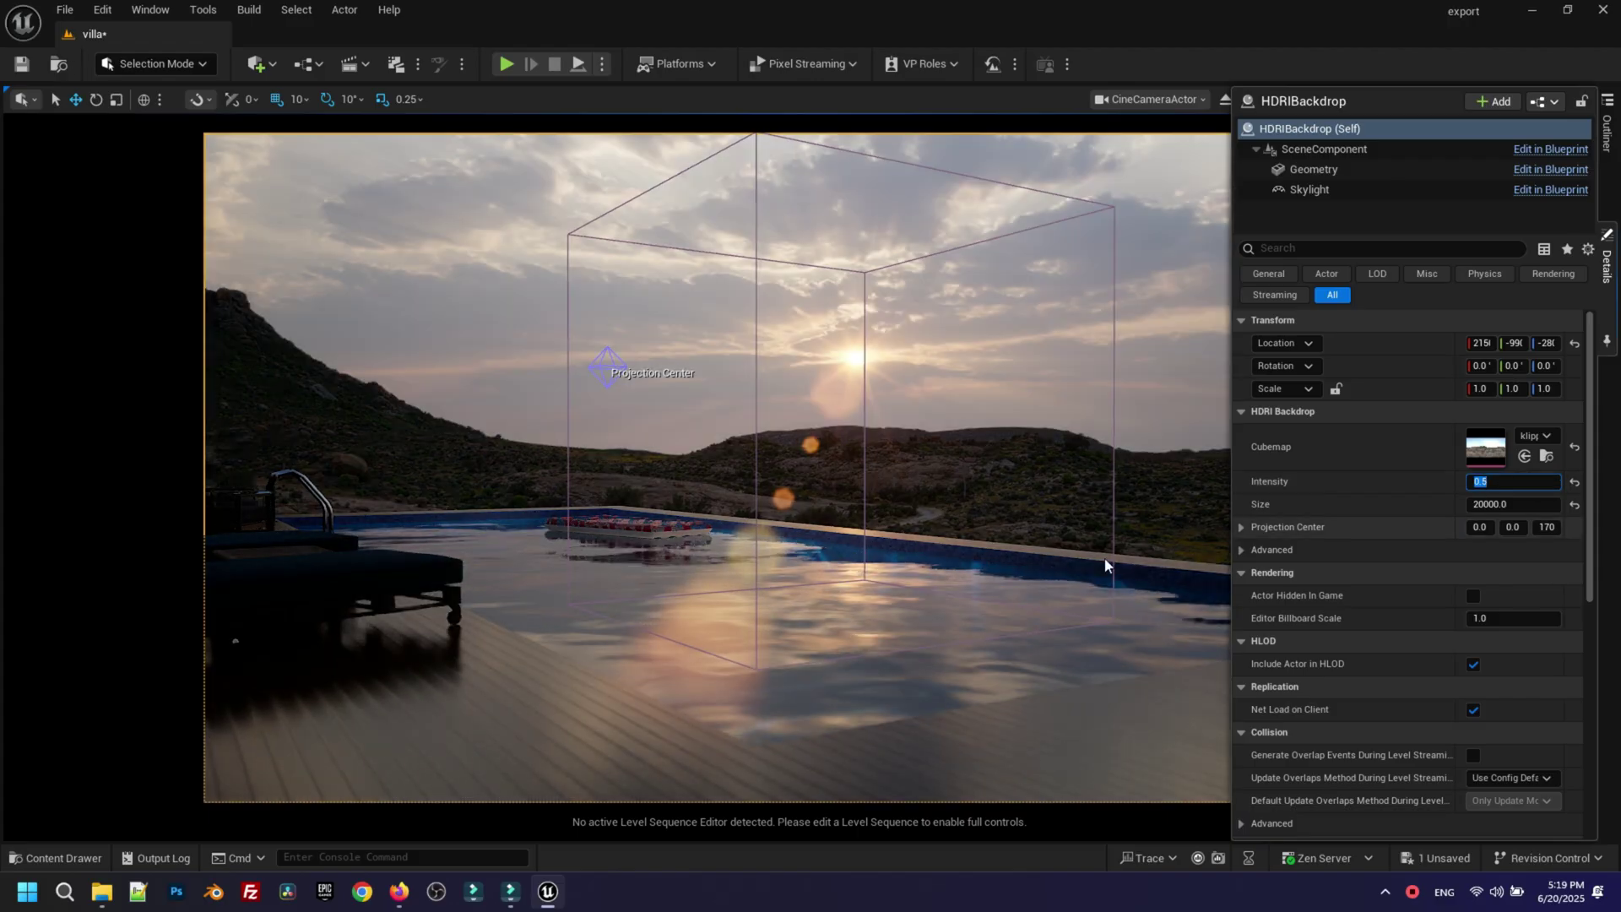
{"action": "right_click_drag", "start_coordinate": [761, 508], "coordinate": [685, 507]}
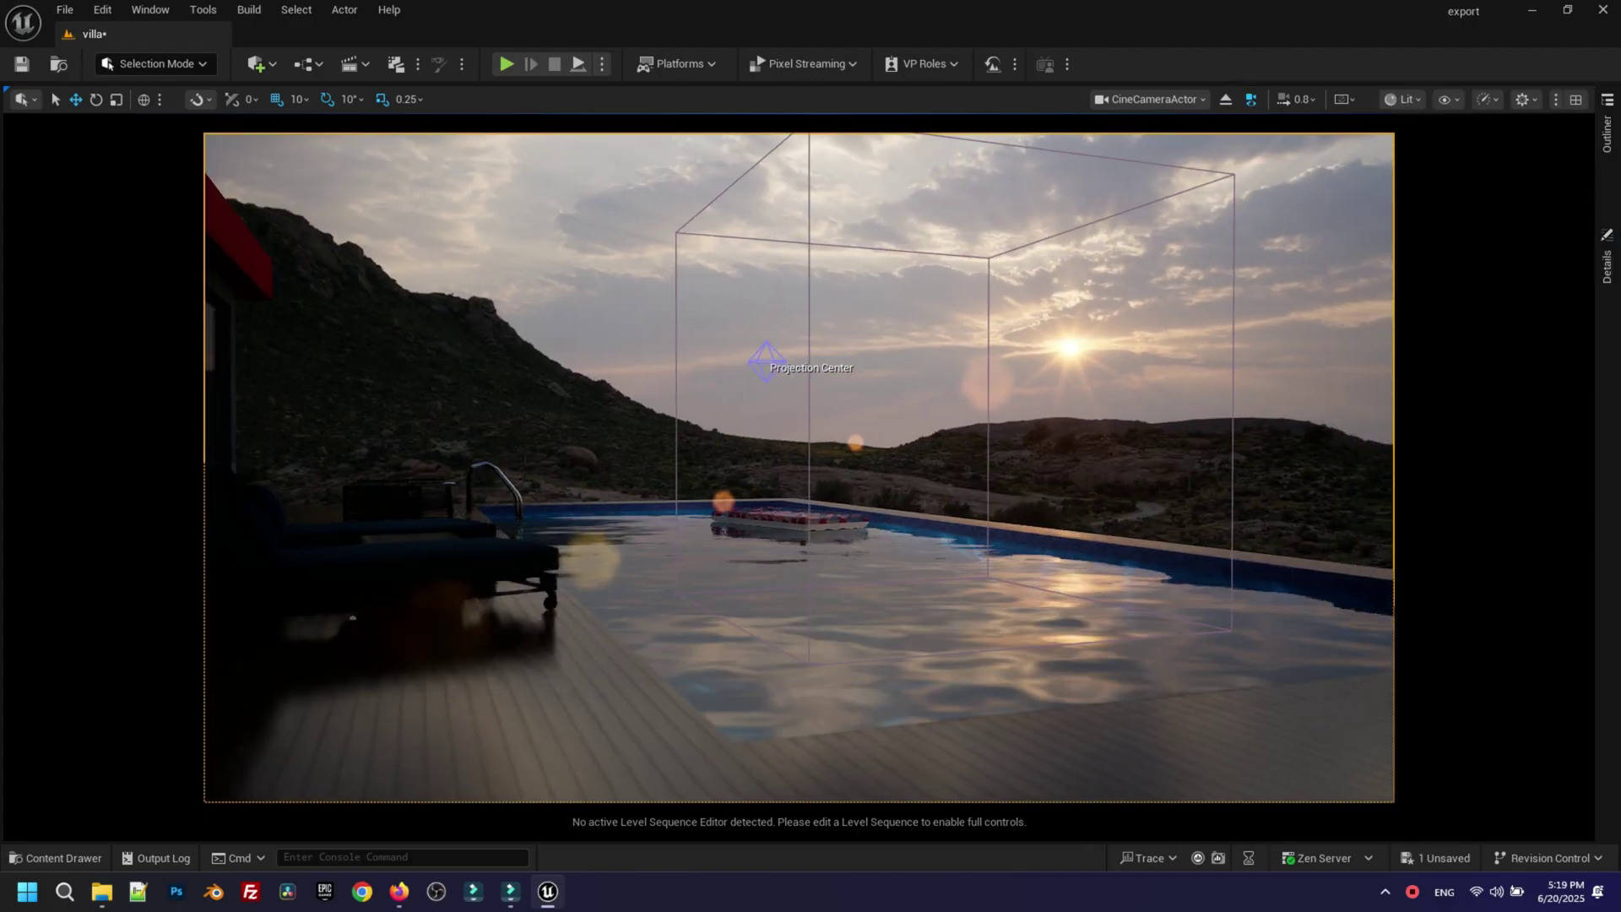